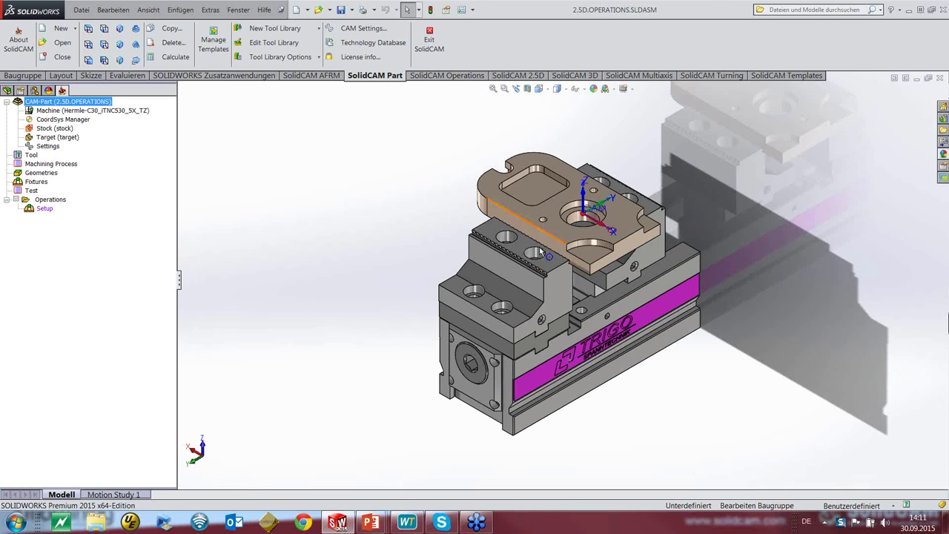
# Add a new 2D drilling operation under the CAM-Part's Operations
pyautogui.moveTo(539, 247); pyautogui.dragTo(575, 254)
pyautogui.moveTo(575, 253); pyautogui.dragTo(608, 241, button='middle')
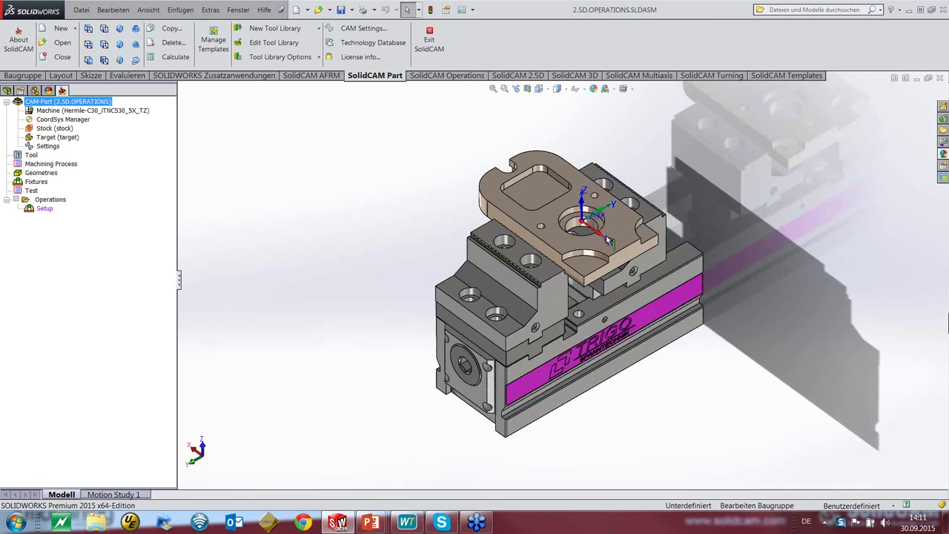
pyautogui.scroll(-2, 607, 239)
pyautogui.moveTo(607, 240); pyautogui.dragTo(254, 335, button='middle')
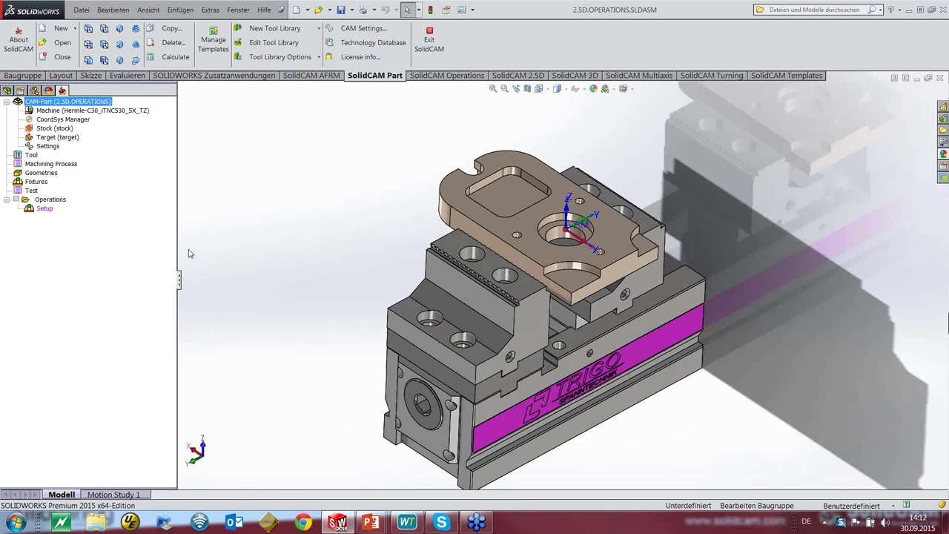
pyautogui.rightClick(57, 202)
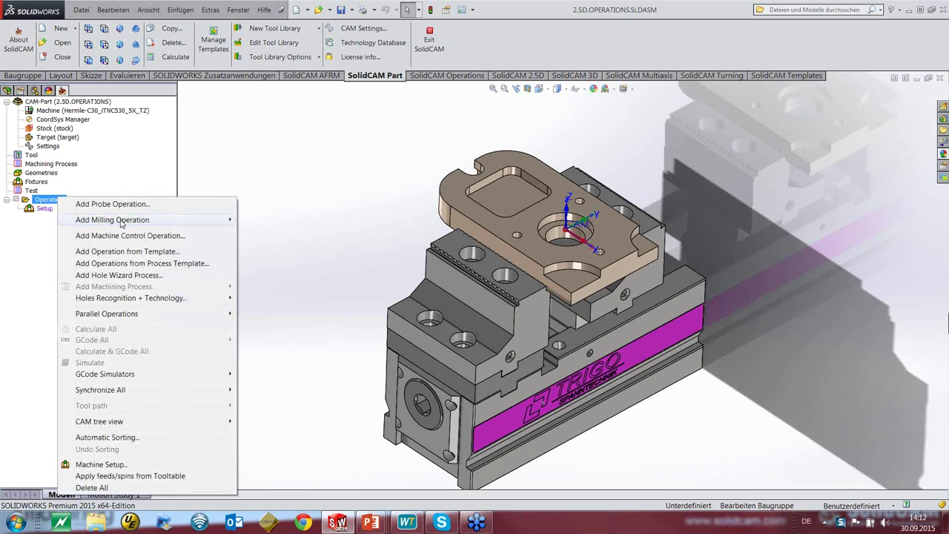
pyautogui.click(275, 244)
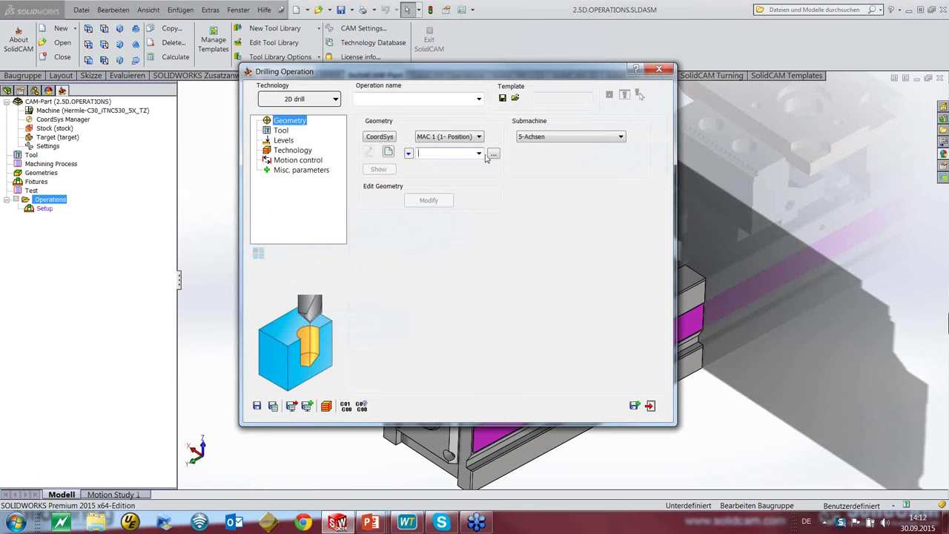
pyautogui.click(479, 154)
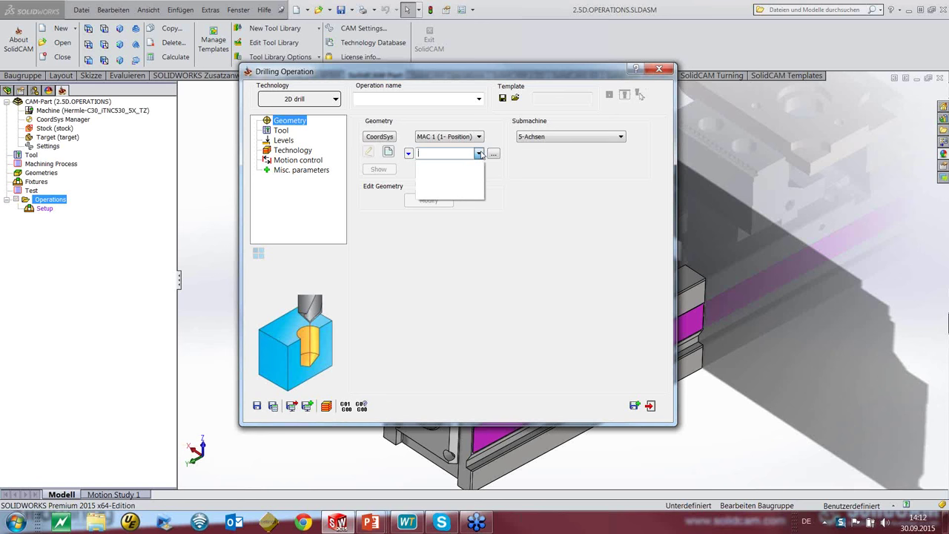
pyautogui.click(480, 154)
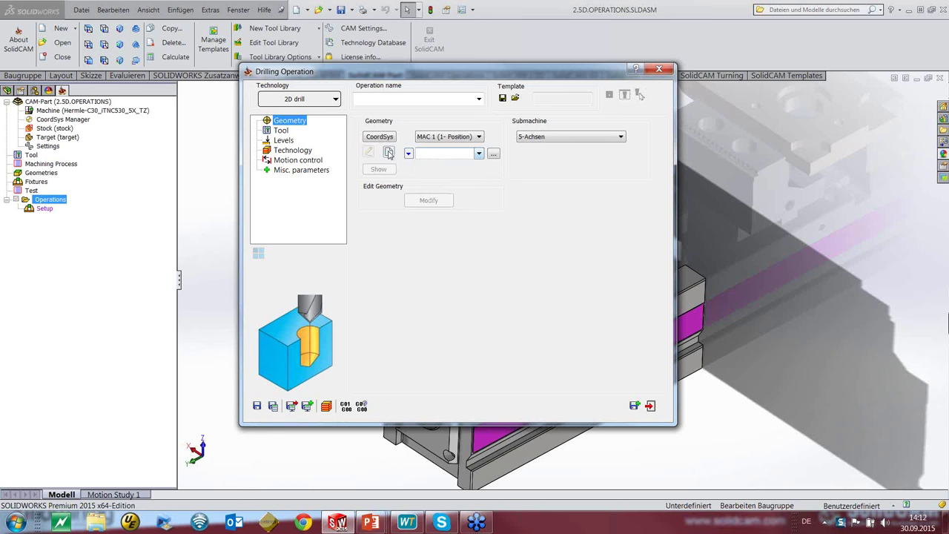
# Define a new drill geometry by picking all circle centres on the plate's top face with multi-position selection
pyautogui.click(388, 153)
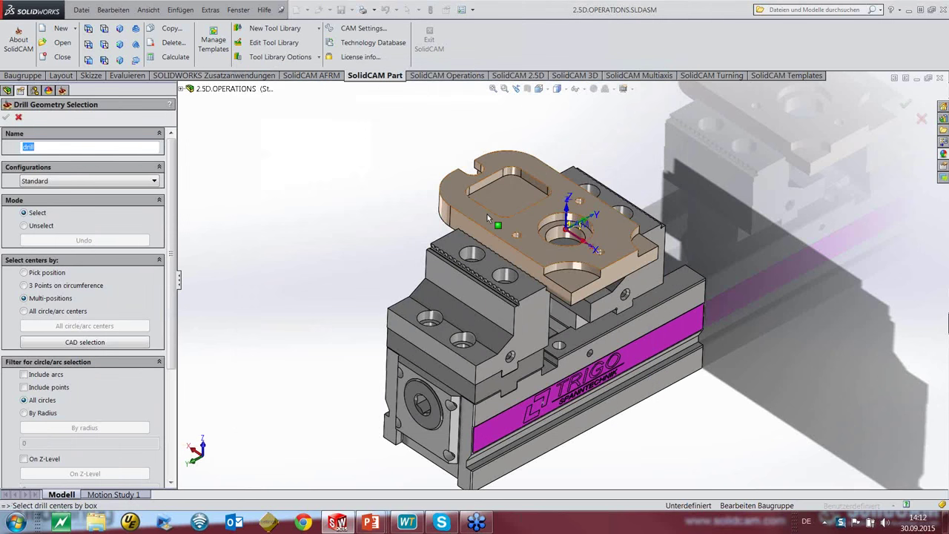
pyautogui.click(487, 214)
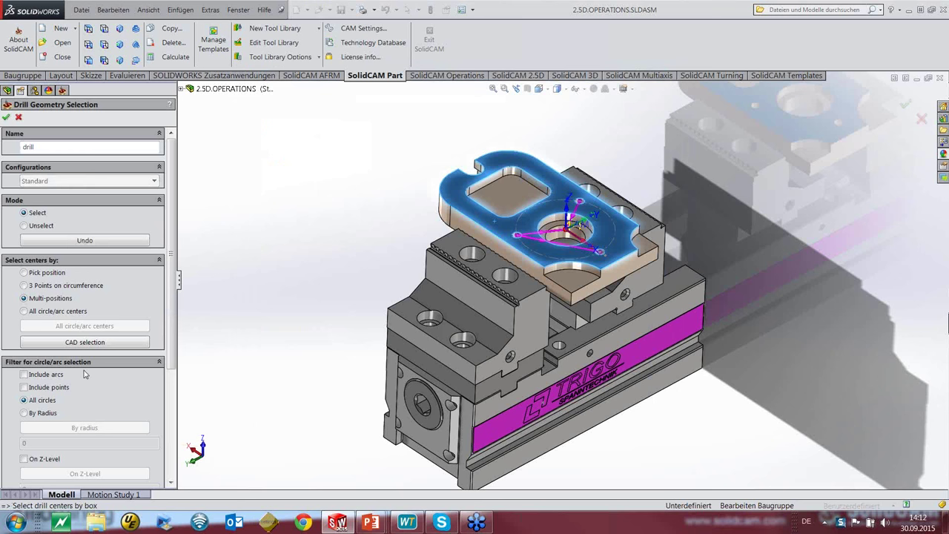
pyautogui.scroll(-1, 173, 342)
pyautogui.scroll(-5, 173, 341)
pyautogui.rightClick(88, 403)
pyautogui.click(111, 411)
pyautogui.click(298, 198)
pyautogui.click(6, 117)
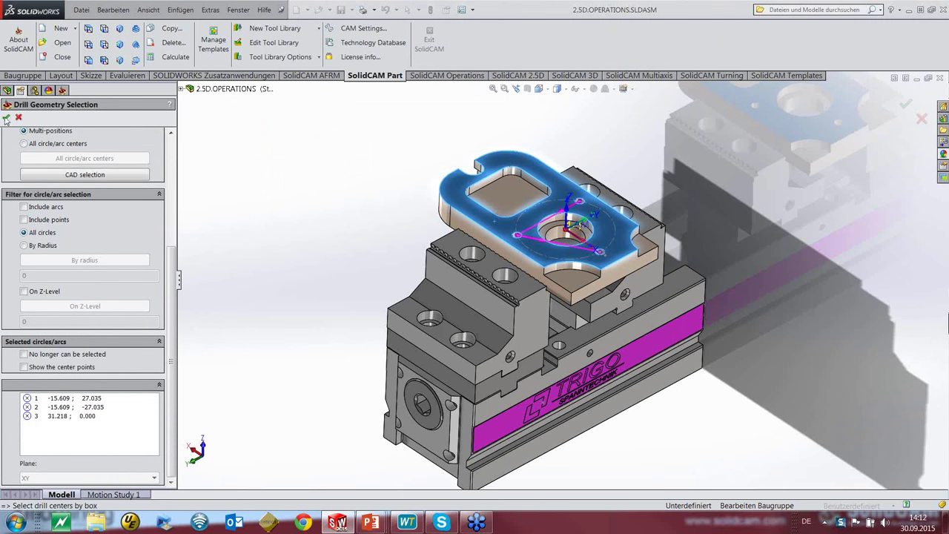
# Start importing a tool for the drilling operation from a tool table and set the library type to TDM
pyautogui.click(281, 130)
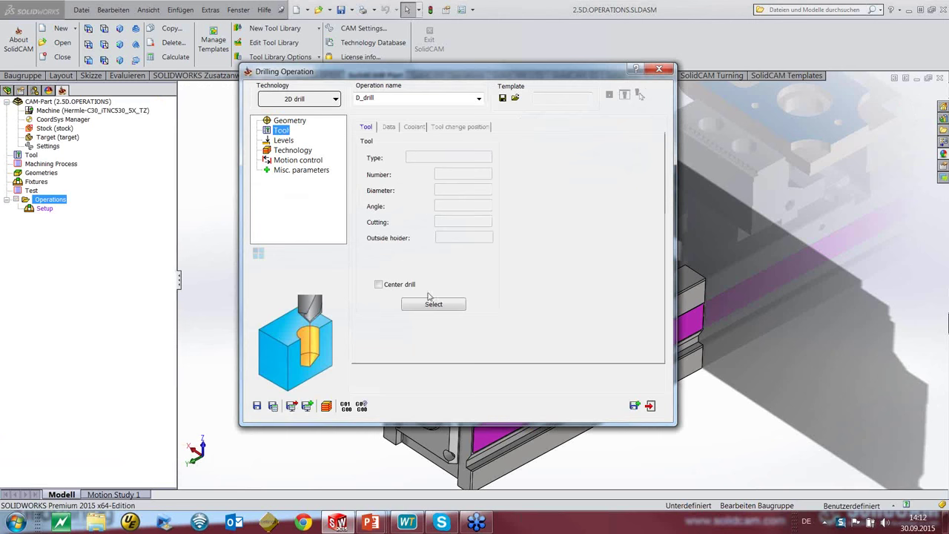
pyautogui.click(433, 304)
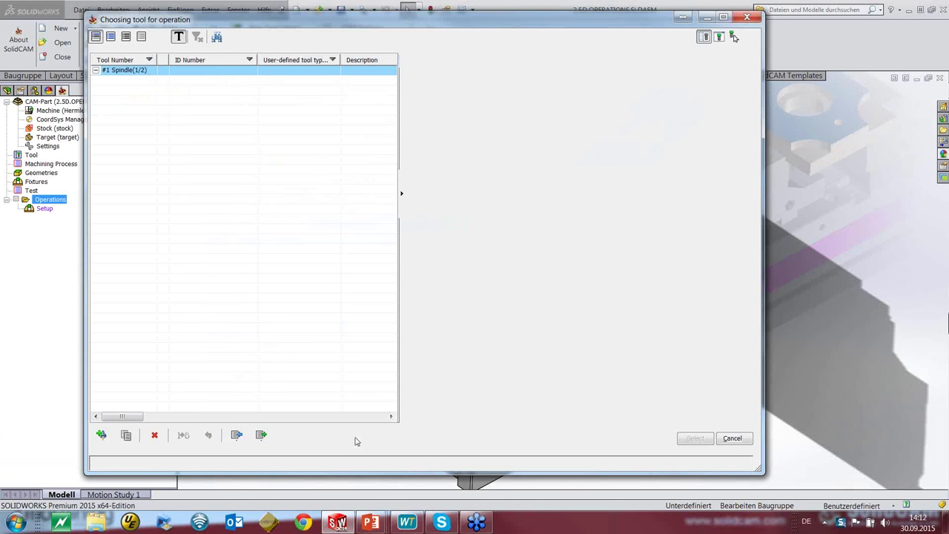
pyautogui.click(238, 438)
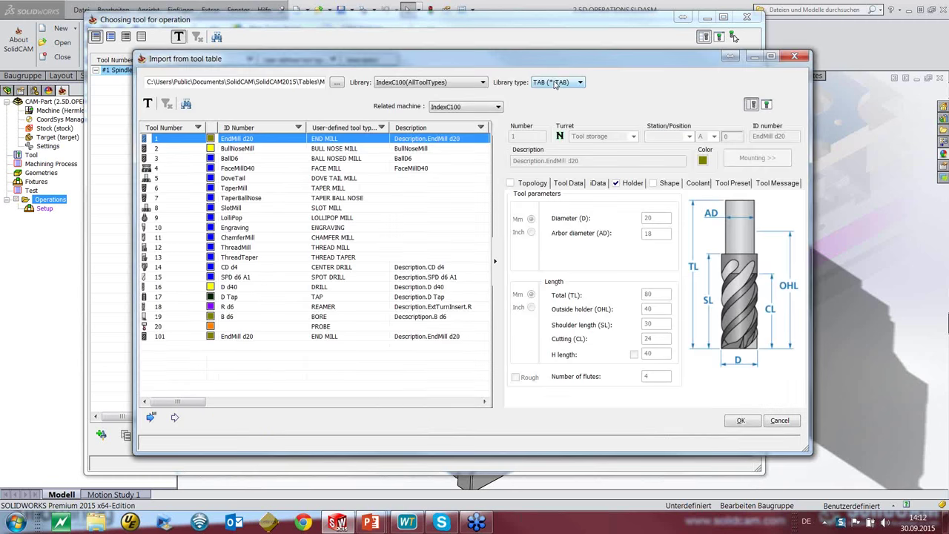
pyautogui.click(557, 82)
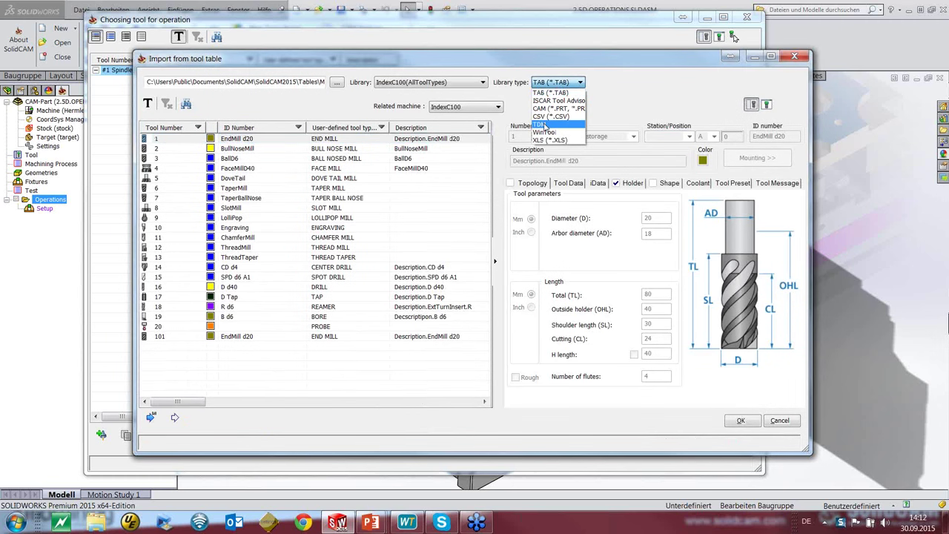
pyautogui.click(544, 125)
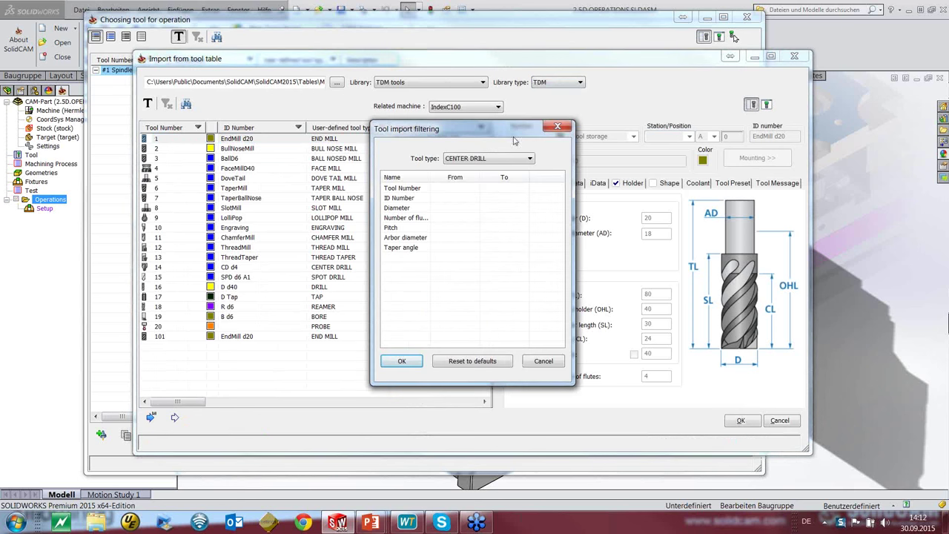
# Filter the TDM tool import by tool type CENTER DRILL, without any parameter limits
pyautogui.click(509, 159)
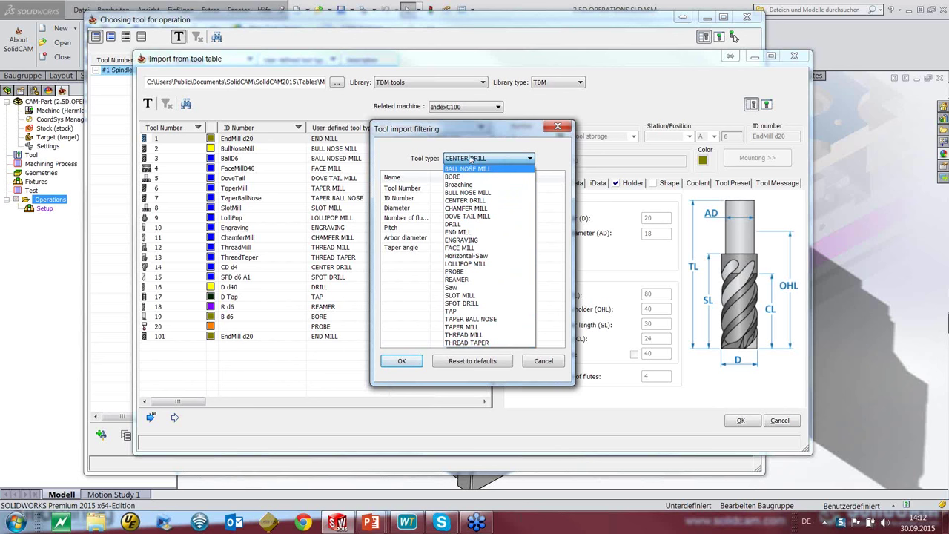
pyautogui.click(465, 201)
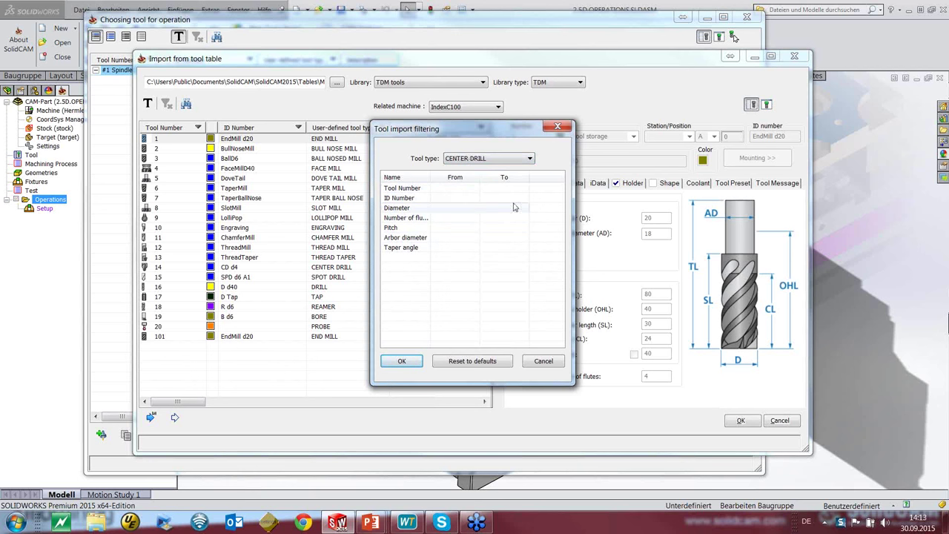
pyautogui.click(402, 362)
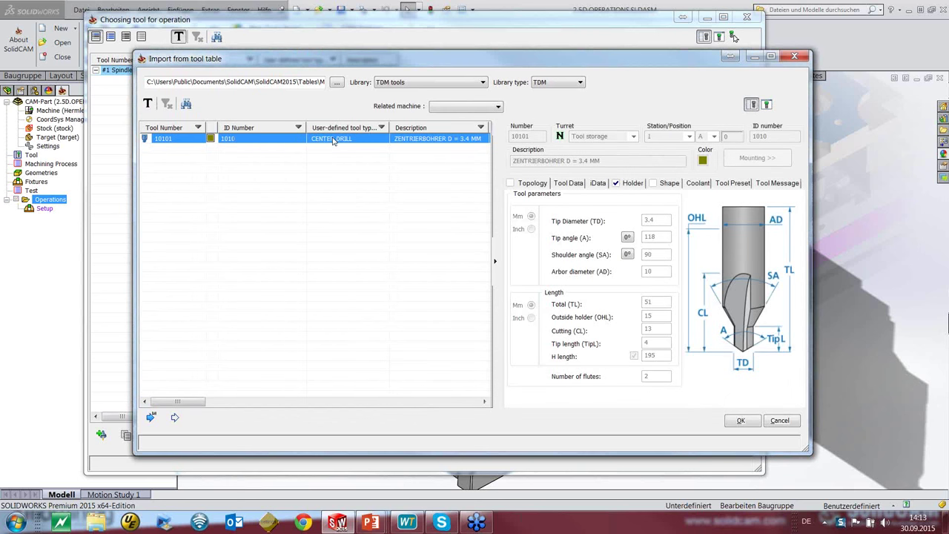
# Preview the 3.4 mm centre drill with its holder and import it into the spindle's tool list
pyautogui.click(767, 106)
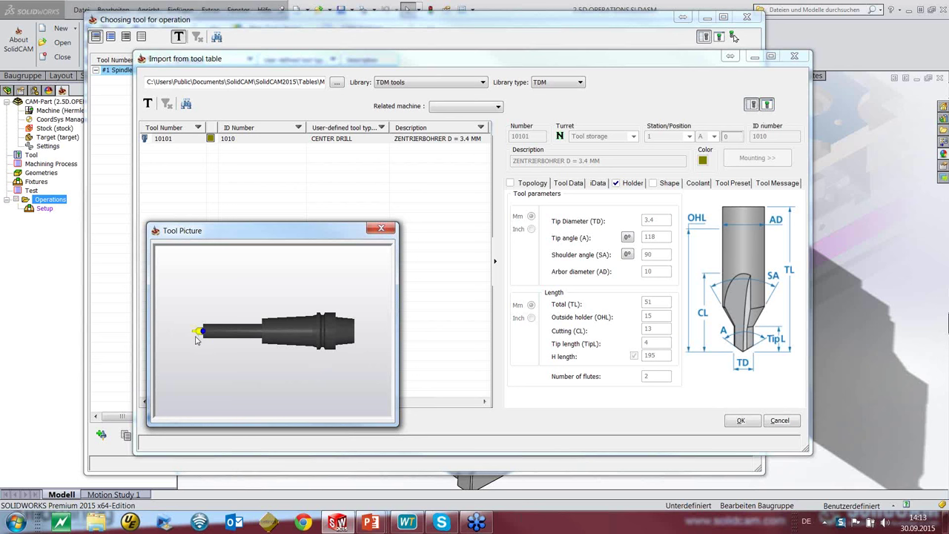
pyautogui.scroll(3, 196, 341)
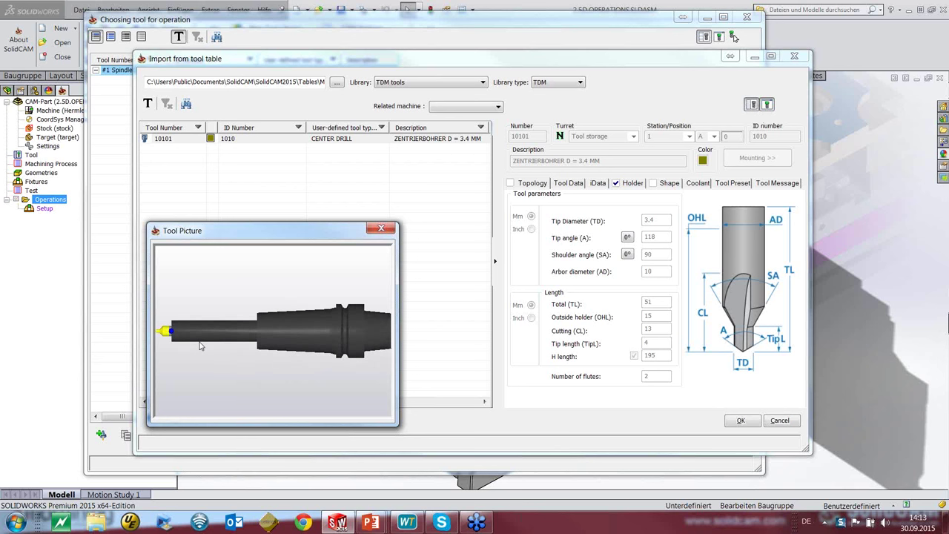
pyautogui.scroll(-2, 197, 343)
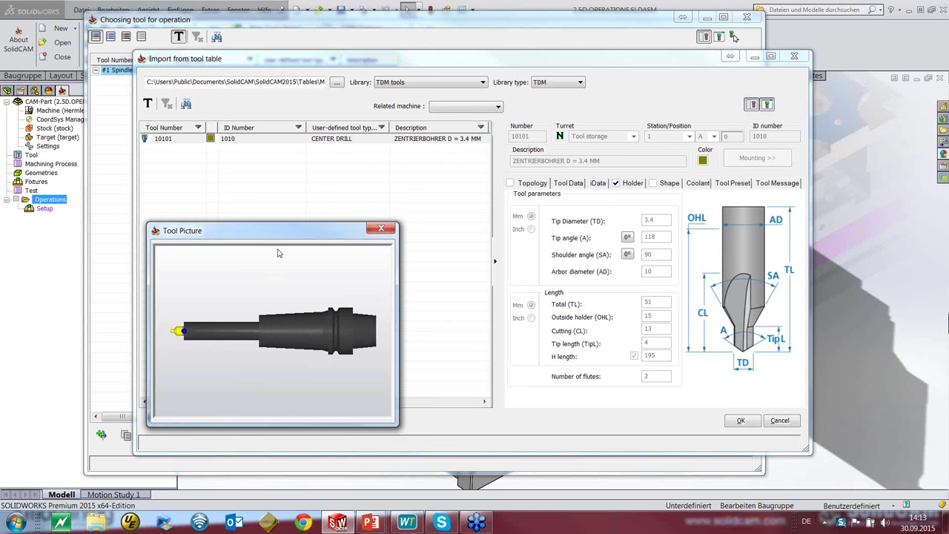
pyautogui.moveTo(276, 231); pyautogui.dragTo(341, 175)
pyautogui.click(334, 140)
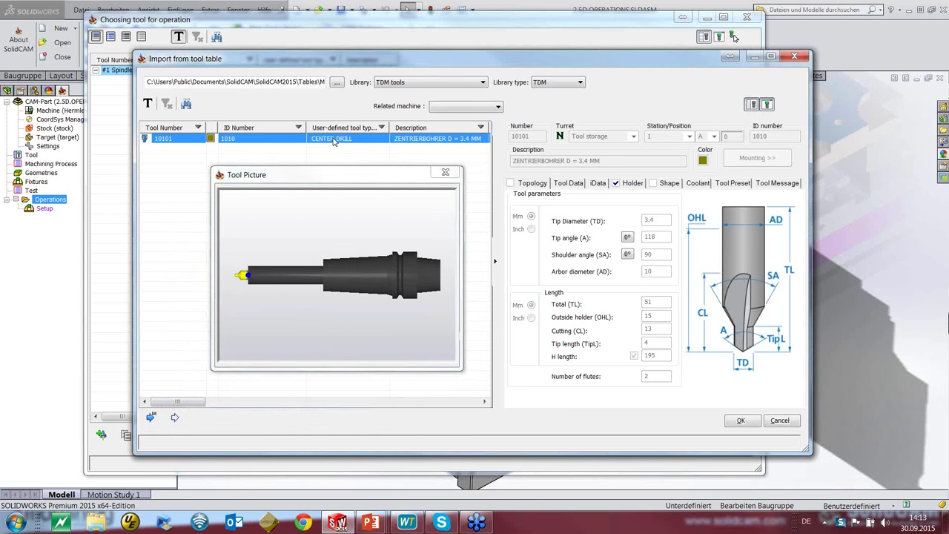
pyautogui.click(175, 418)
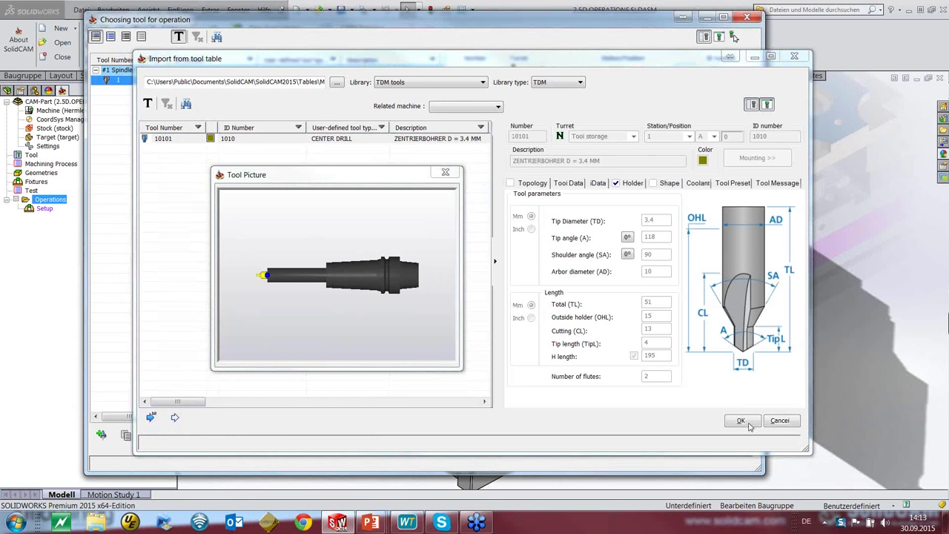
pyautogui.click(744, 421)
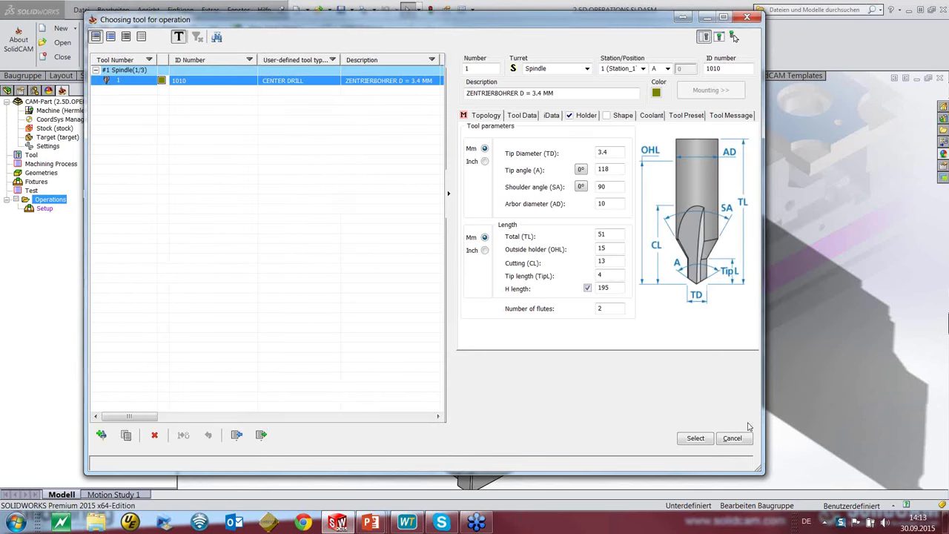
# Check the imported centre drill's picture and its feed and spin data, and select it for the drilling operation
pyautogui.click(719, 37)
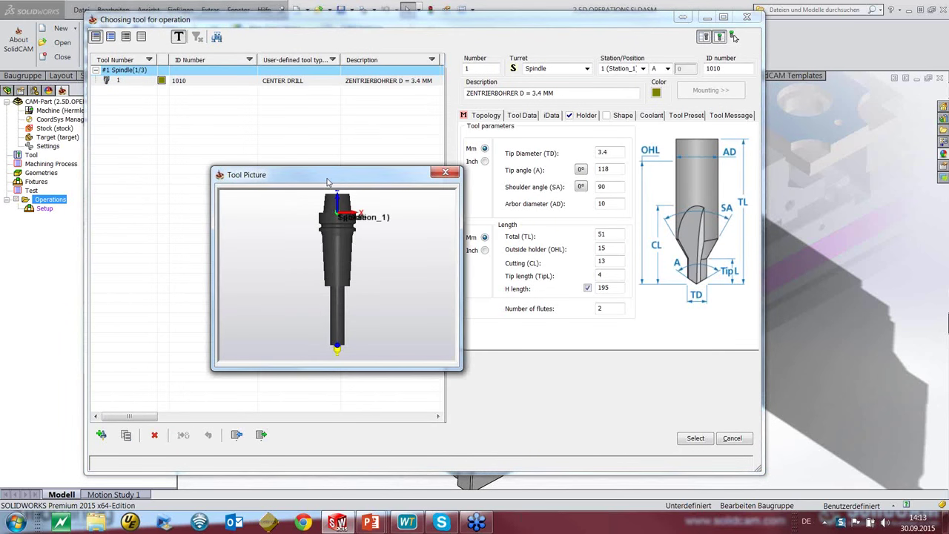
pyautogui.moveTo(428, 344); pyautogui.dragTo(433, 380)
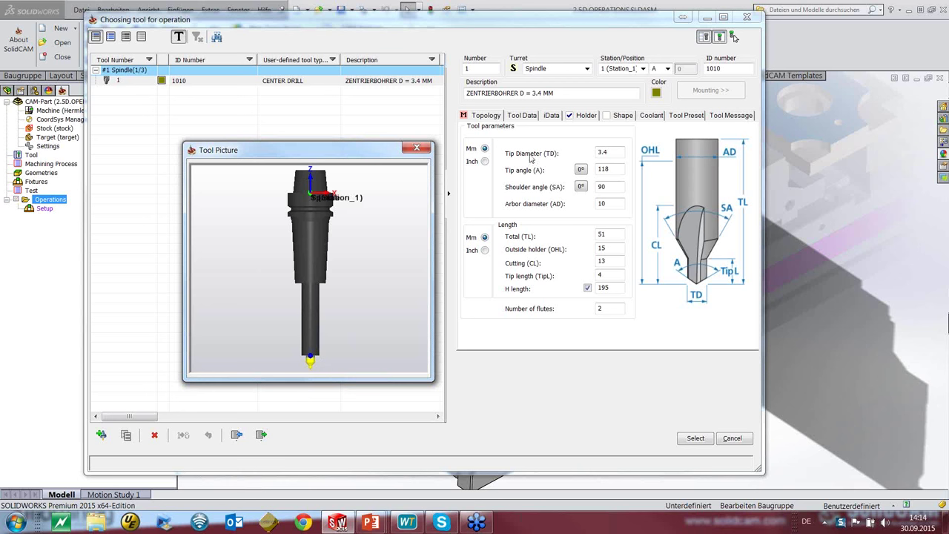
pyautogui.click(532, 117)
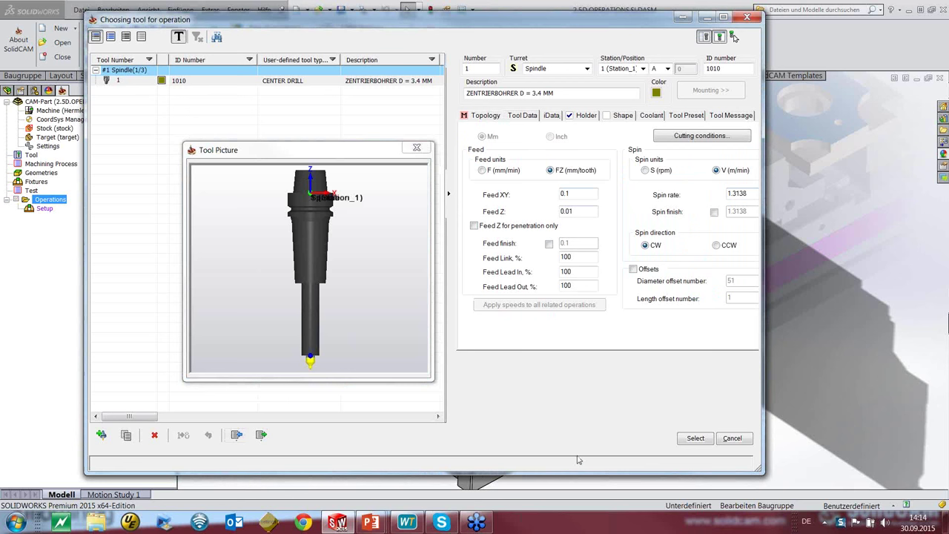
pyautogui.click(696, 438)
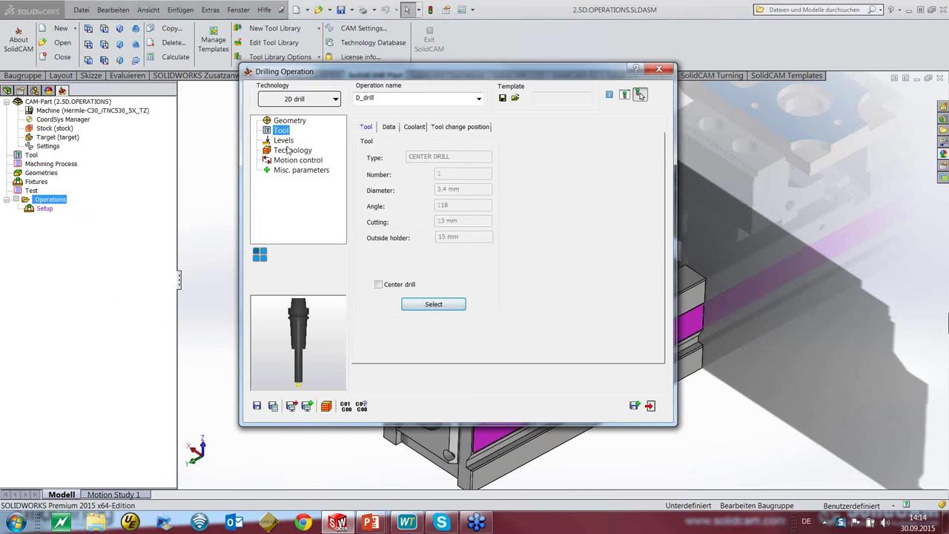
# Pick the drill depth on the plate's top face, set its delta to -4, and save and calculate the operation
pyautogui.click(292, 142)
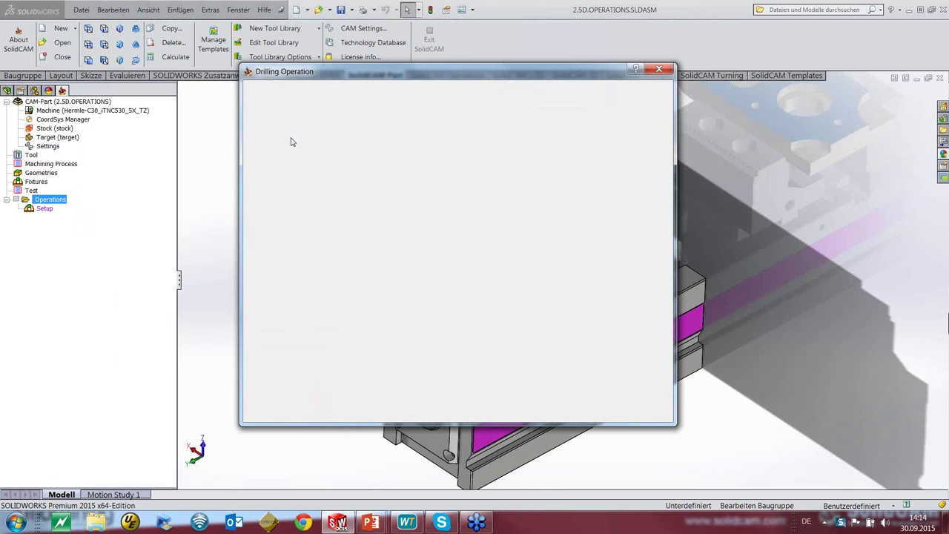
pyautogui.click(404, 228)
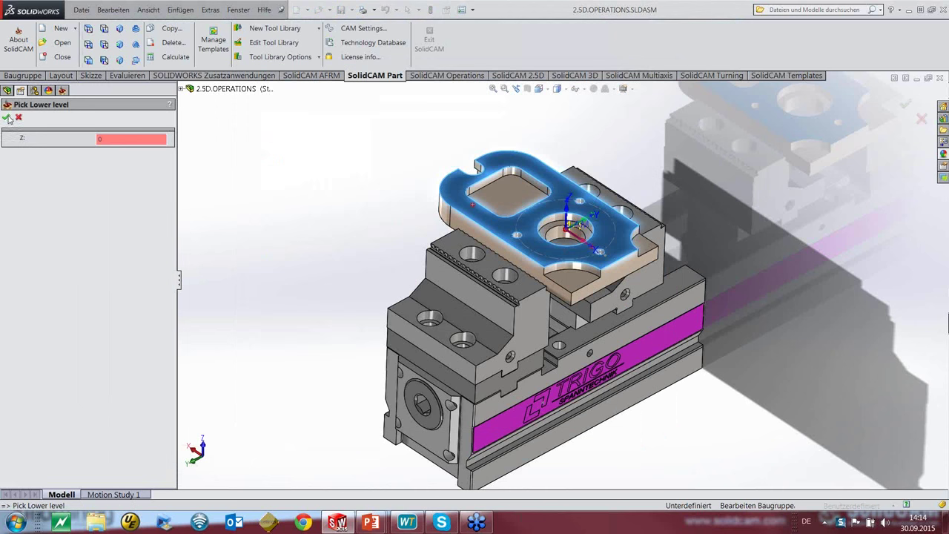
pyautogui.click(9, 120)
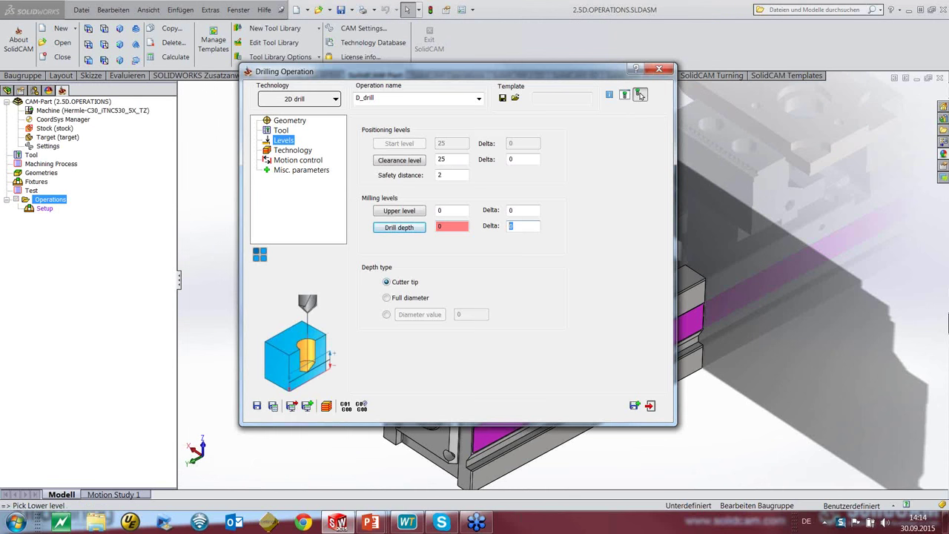
pyautogui.write('4')
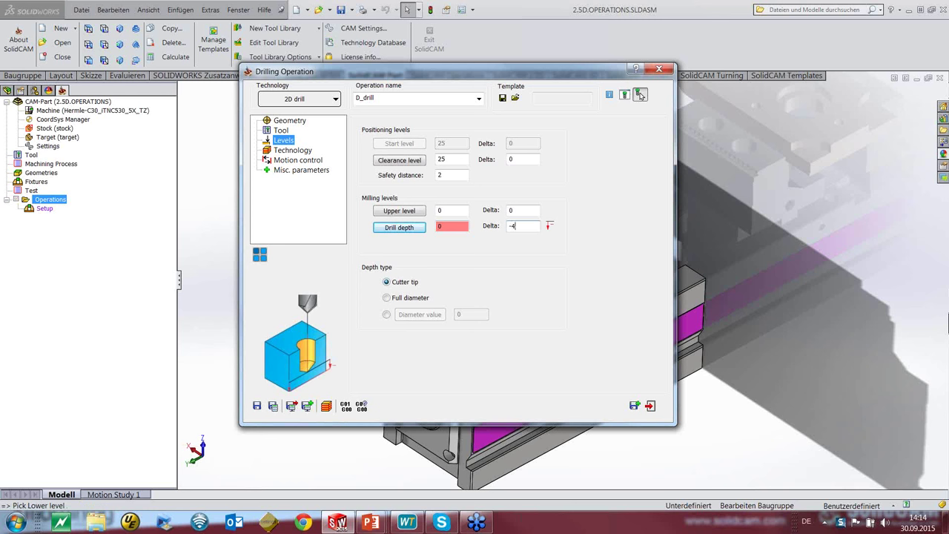
pyautogui.click(274, 406)
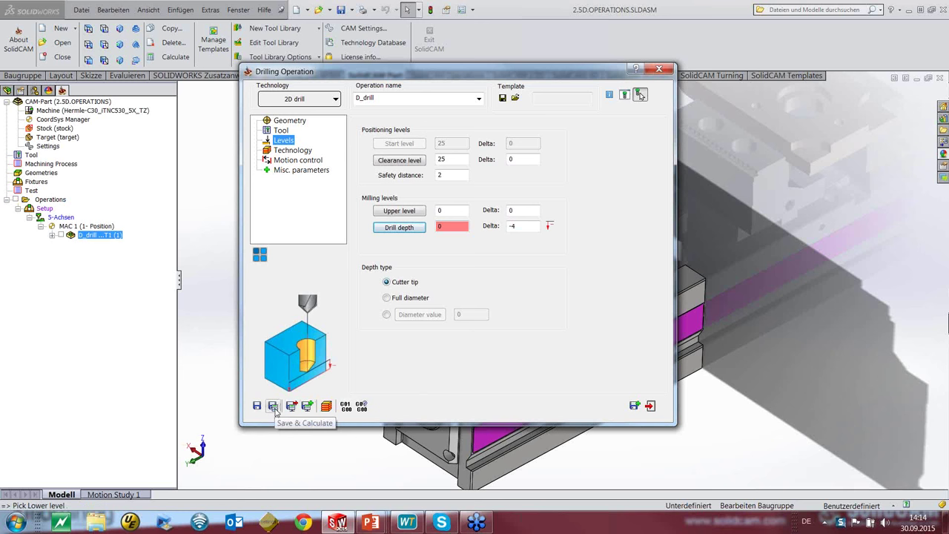
# Simulate the centre-drilling operation in Host CAD mode, advancing to the first hole and viewing the tool with its complete holder
pyautogui.click(327, 406)
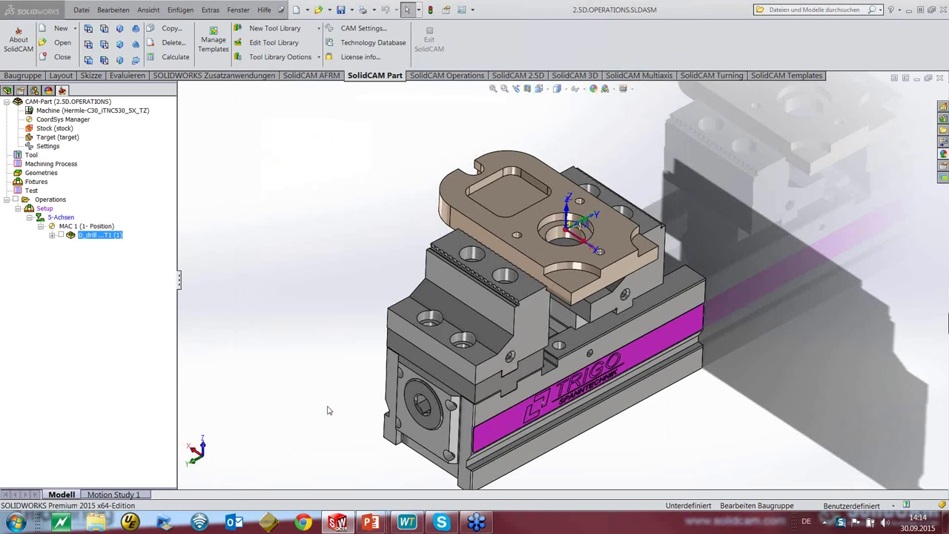
pyautogui.click(215, 411)
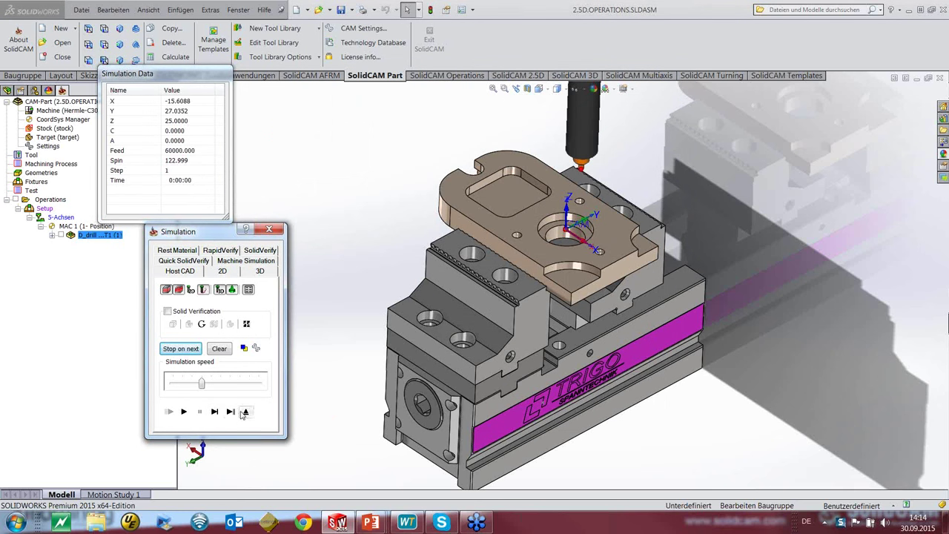
pyautogui.click(214, 411)
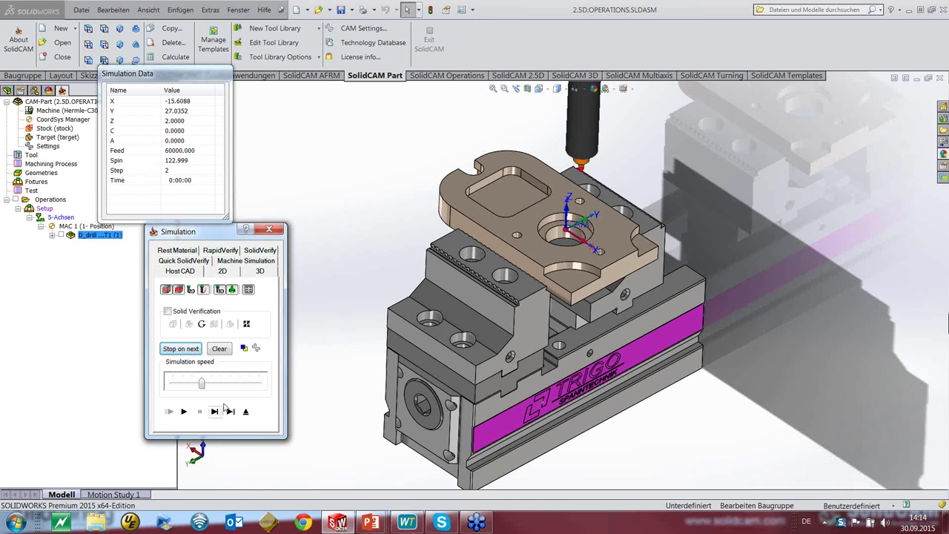
pyautogui.click(313, 321)
pyautogui.scroll(2, 396, 303)
pyautogui.moveTo(395, 303); pyautogui.dragTo(358, 306, button='middle')
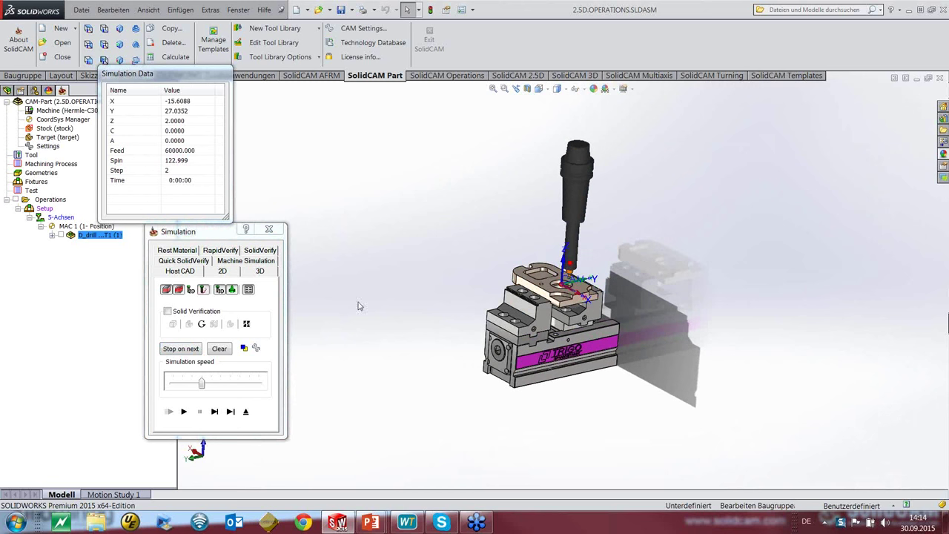
# Run the Machine Simulation of the centre drilling step by step over the holes, and close the simulation and the operation
pyautogui.click(268, 263)
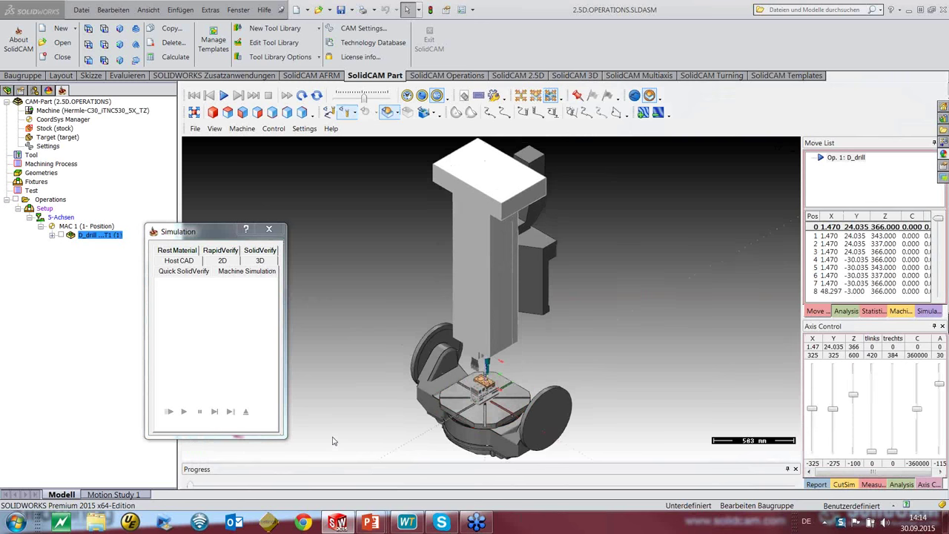
pyautogui.scroll(3, 478, 408)
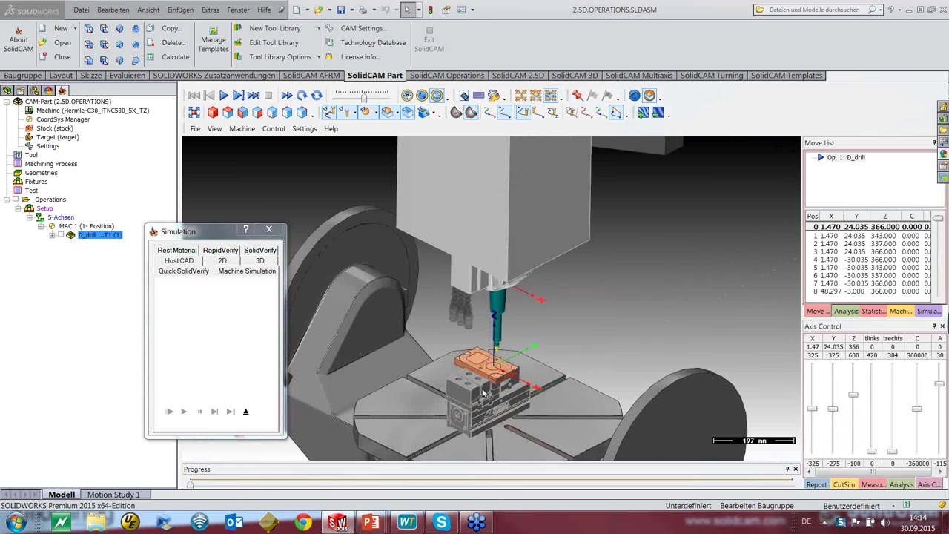
pyautogui.scroll(1, 482, 393)
pyautogui.hotkey('ctrl', '1')
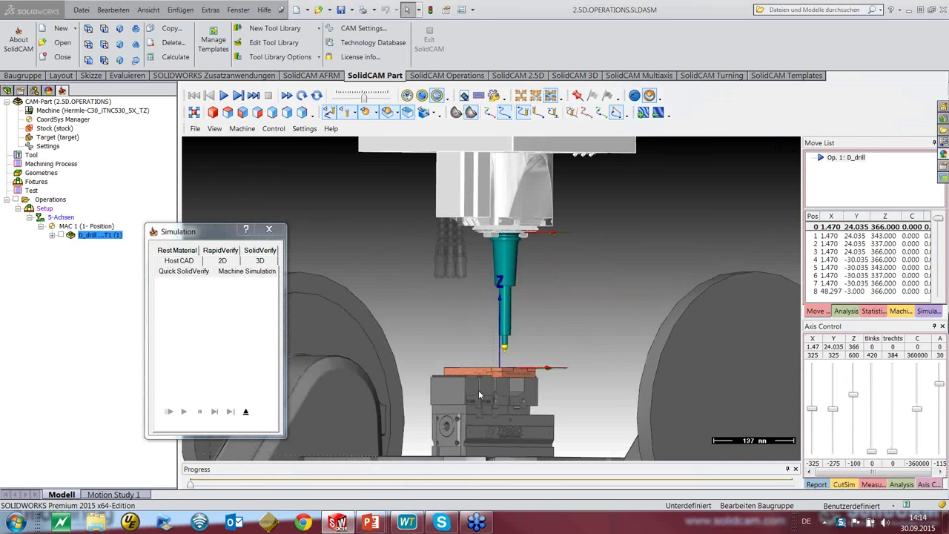
pyautogui.moveTo(478, 390)
pyautogui.mouseDown()
pyautogui.moveTo(454, 388)
pyautogui.moveTo(456, 418)
pyautogui.moveTo(468, 423)
pyautogui.moveTo(464, 400)
pyautogui.mouseUp()
pyautogui.click(238, 95)
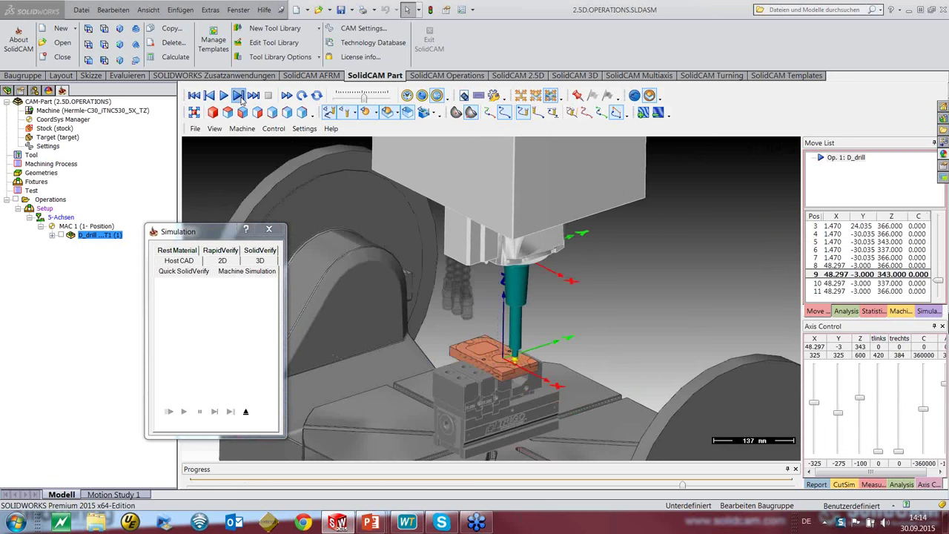
pyautogui.click(272, 231)
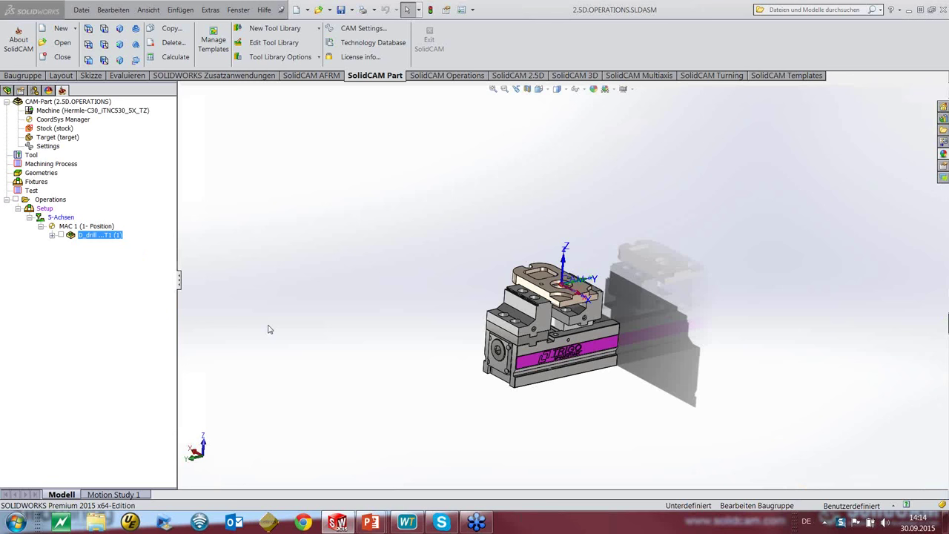
pyautogui.click(652, 407)
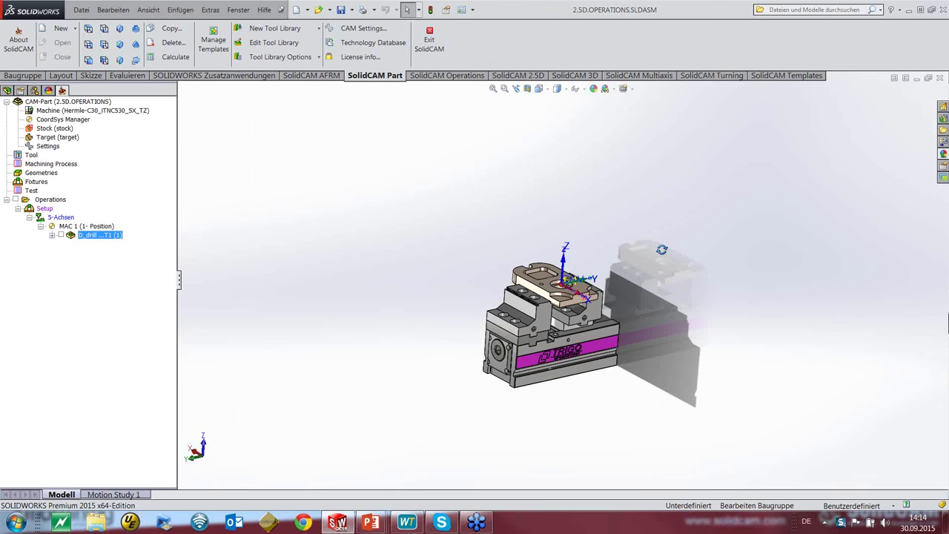
# Add a second 2D drilling operation after the centre drilling, using the existing drill geometry at MAC 1 (1- Position)
pyautogui.scroll(-3, 622, 313)
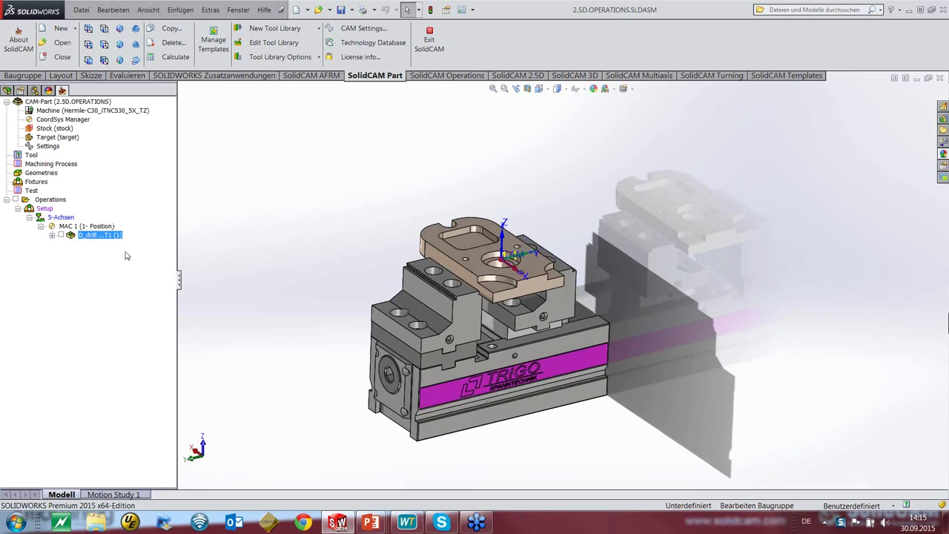
pyautogui.rightClick(81, 237)
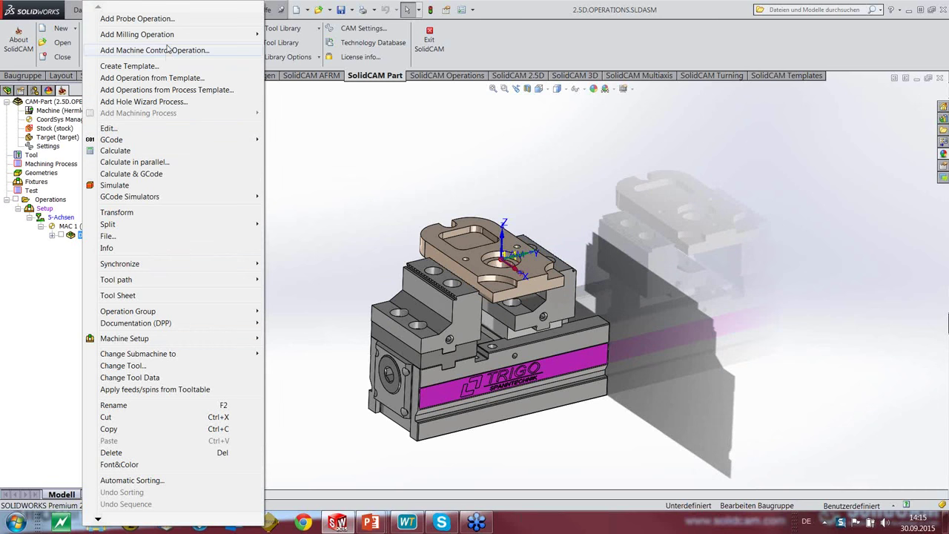
pyautogui.moveTo(165, 37)
pyautogui.click(297, 111)
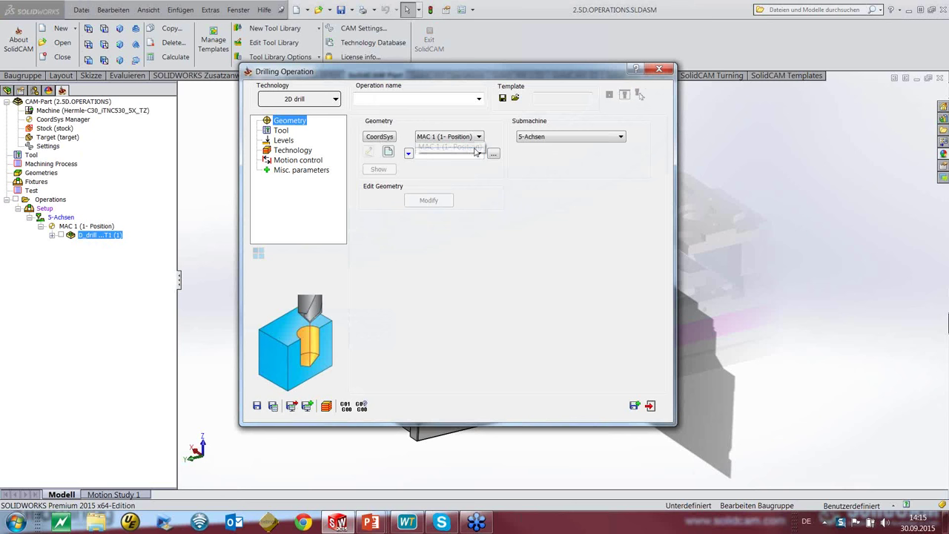
pyautogui.click(479, 153)
pyautogui.click(440, 165)
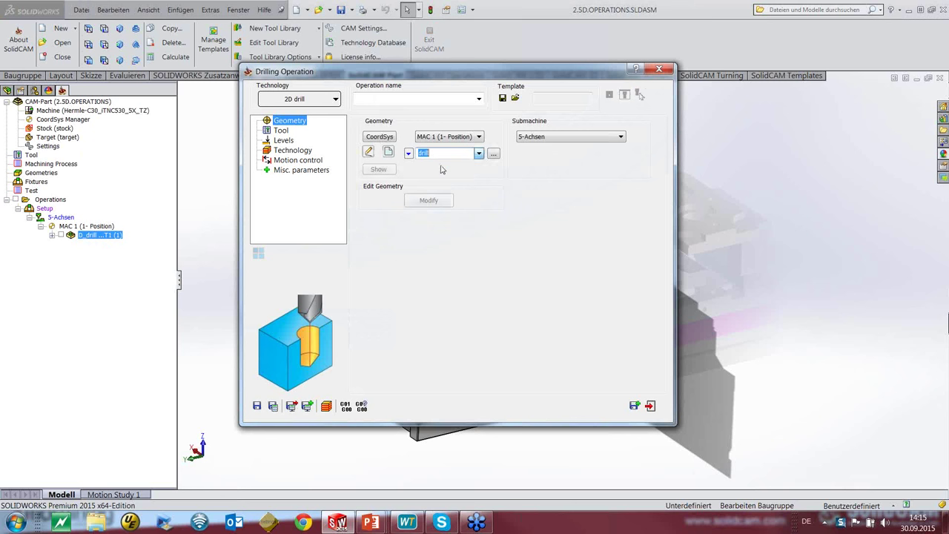
# Open the TDM library to import a tool for the new operation and filter it by tool type DRILL
pyautogui.click(281, 131)
pyautogui.click(429, 306)
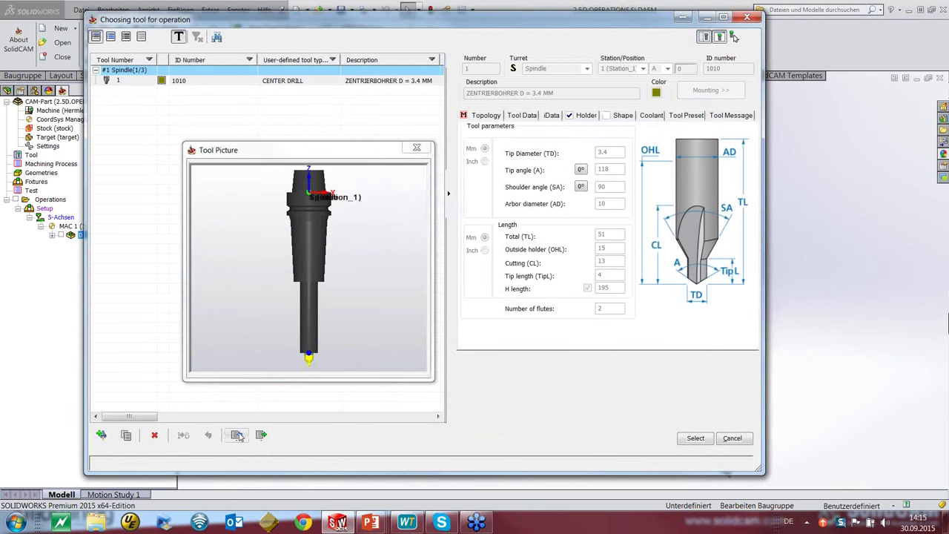
pyautogui.click(238, 435)
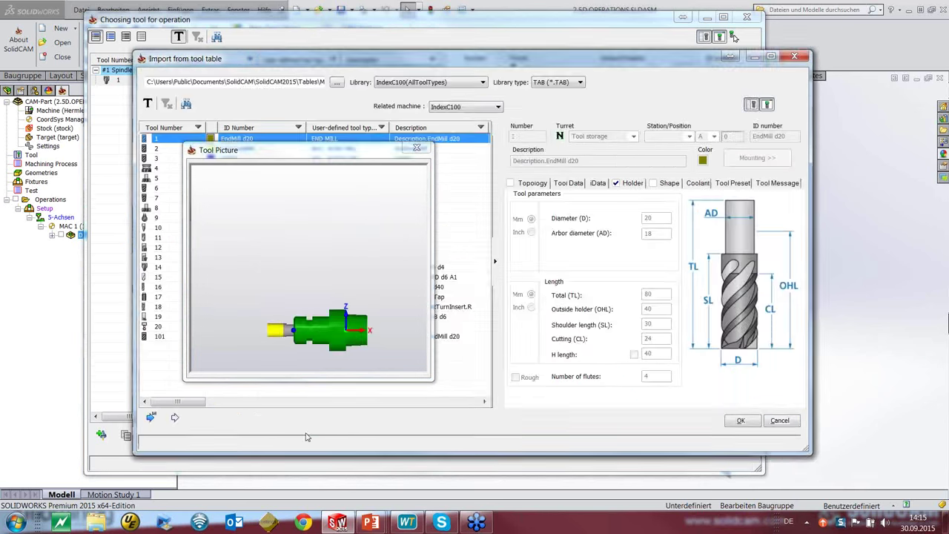
pyautogui.click(789, 428)
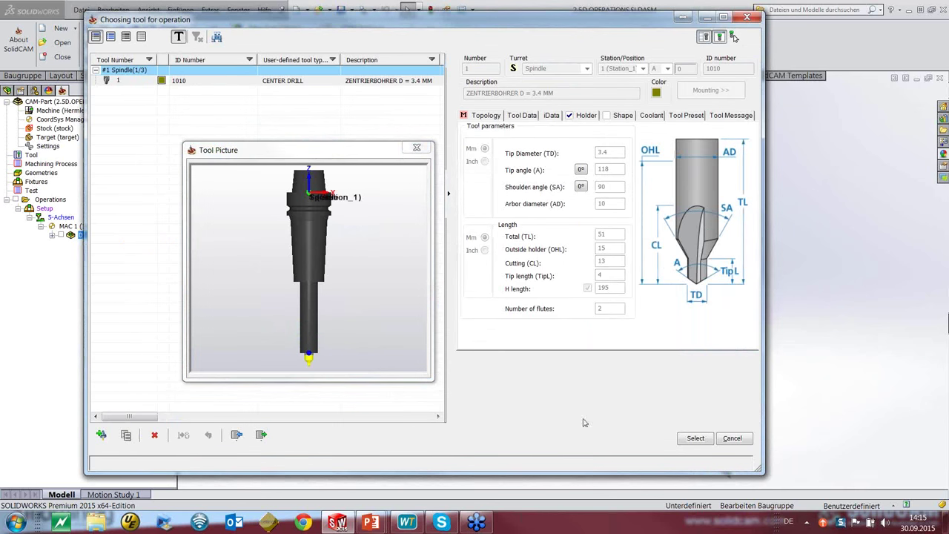
pyautogui.click(237, 436)
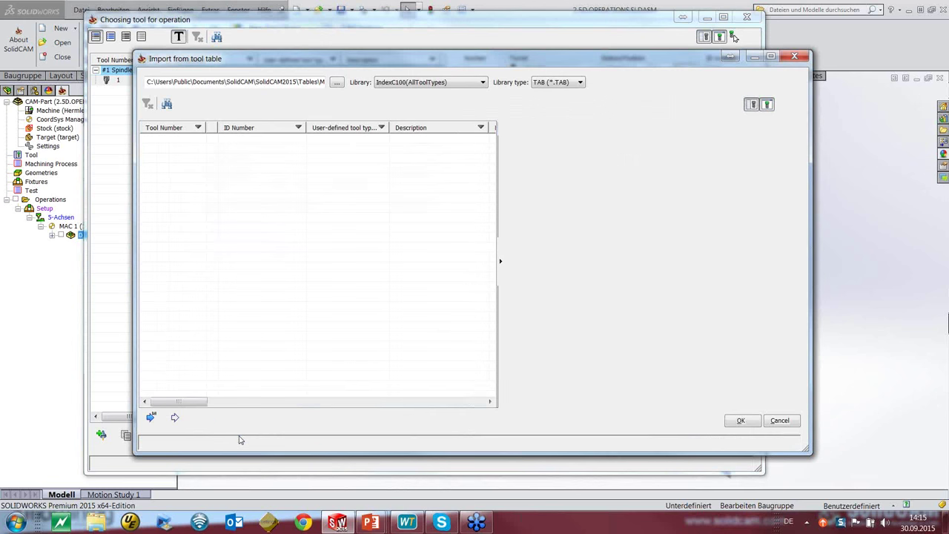
pyautogui.click(545, 83)
pyautogui.click(543, 125)
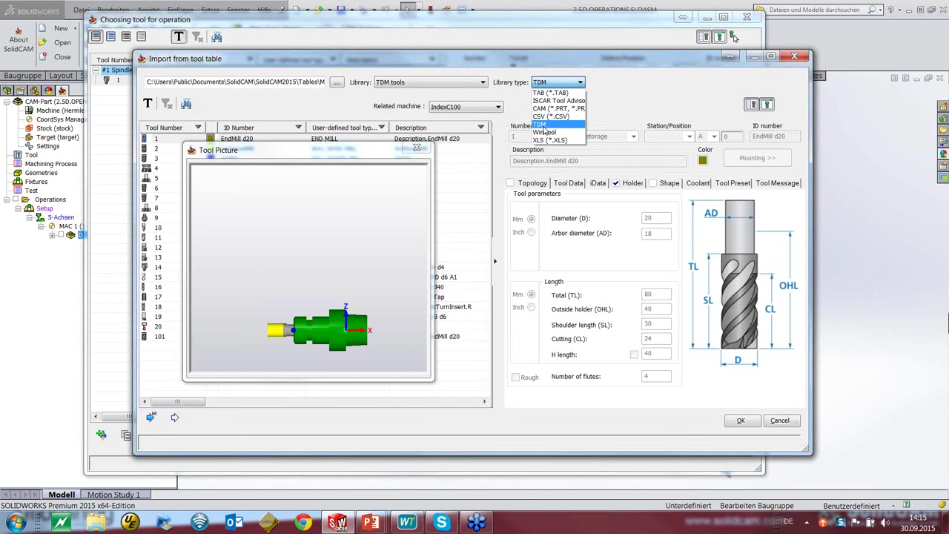
pyautogui.click(542, 126)
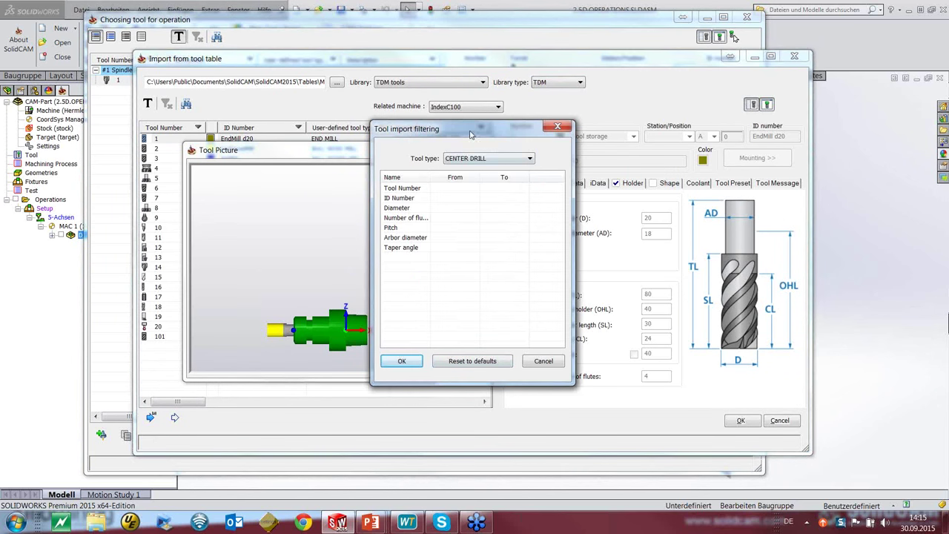
pyautogui.moveTo(506, 125); pyautogui.dragTo(511, 124)
pyautogui.click(524, 149)
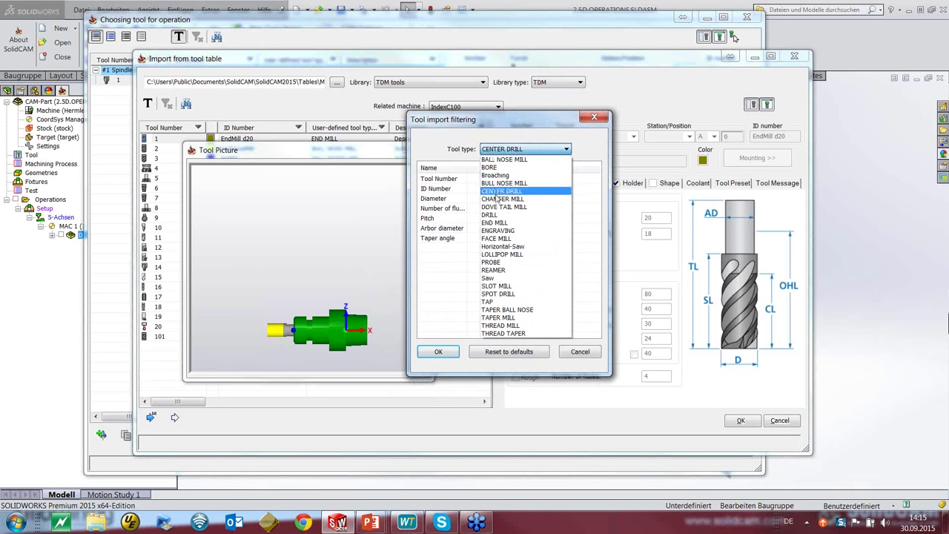
pyautogui.click(489, 217)
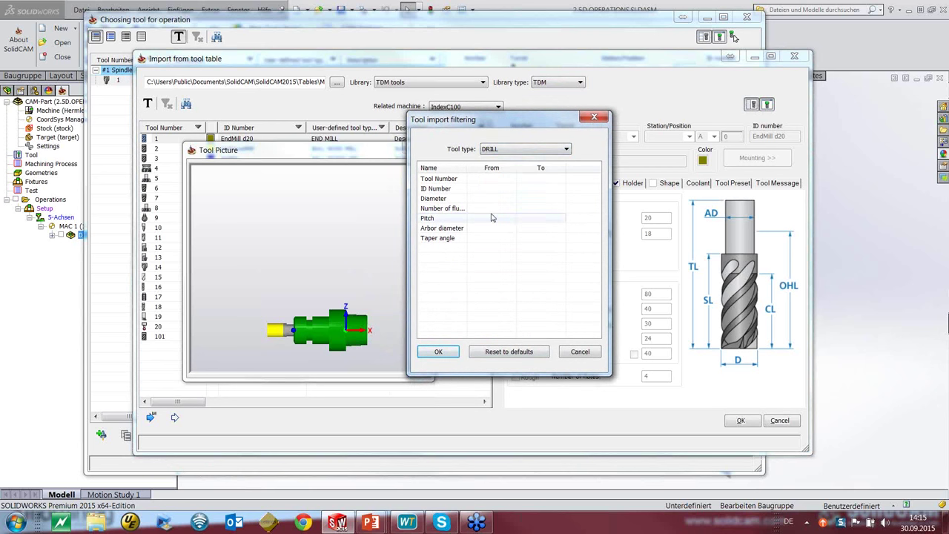
pyautogui.click(439, 353)
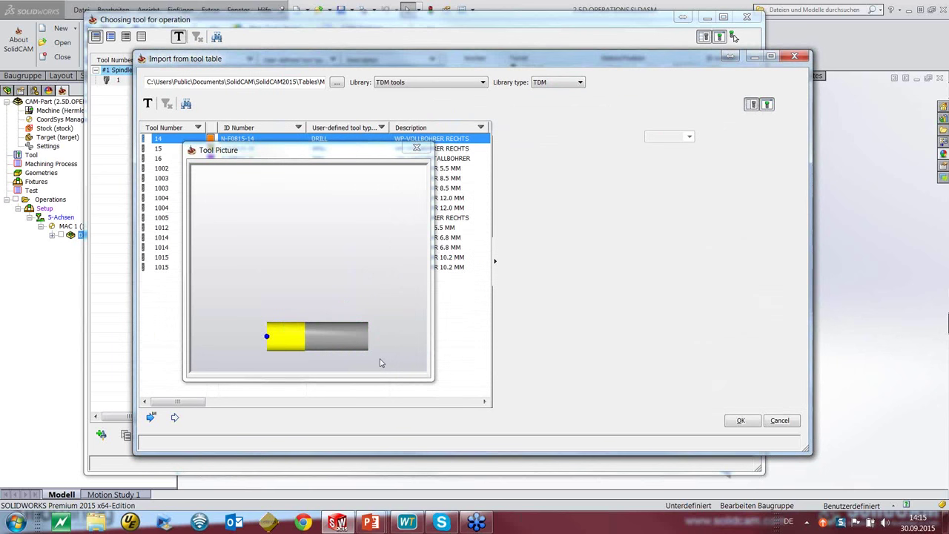
# Preview several TDM drills, import TWIST DRILL 3.8 mm with its holder, and select it for the drilling operation
pyautogui.moveTo(349, 155); pyautogui.dragTo(649, 199)
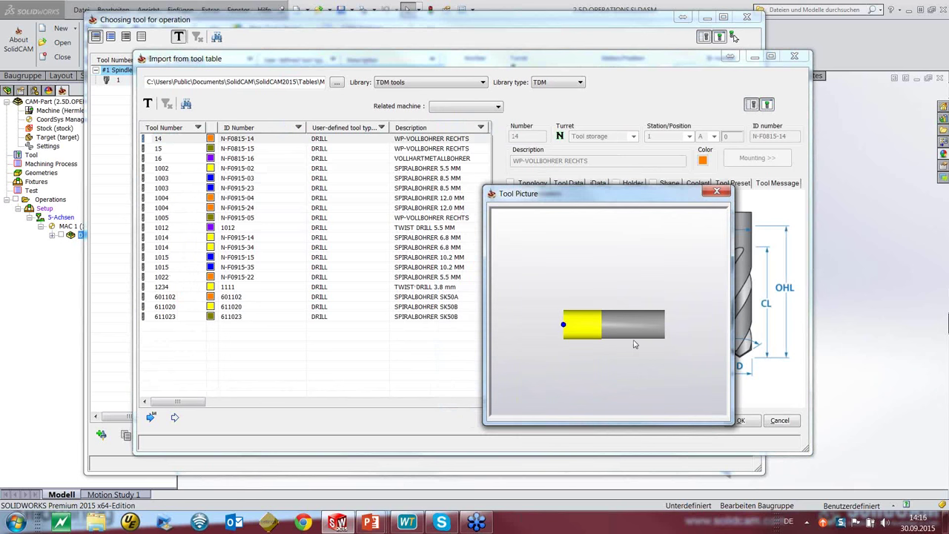
pyautogui.click(319, 156)
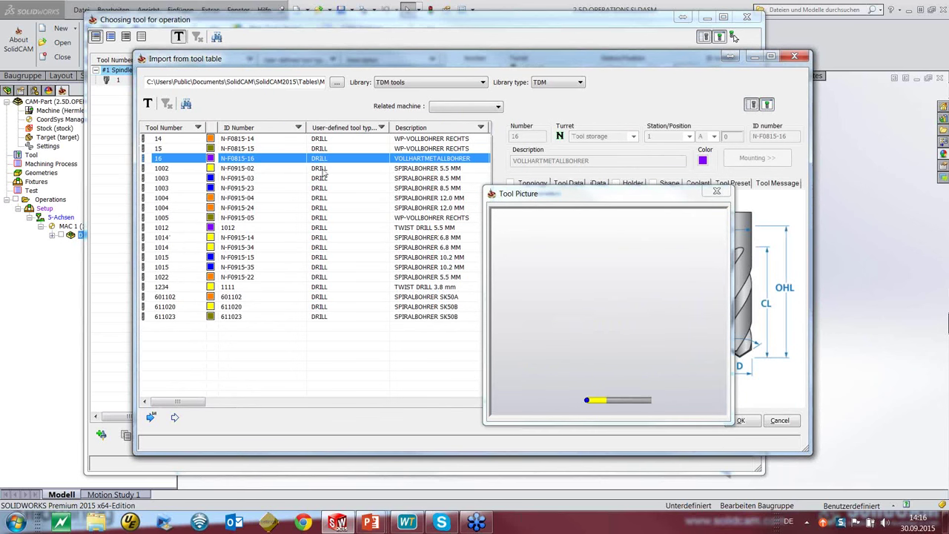
pyautogui.click(321, 178)
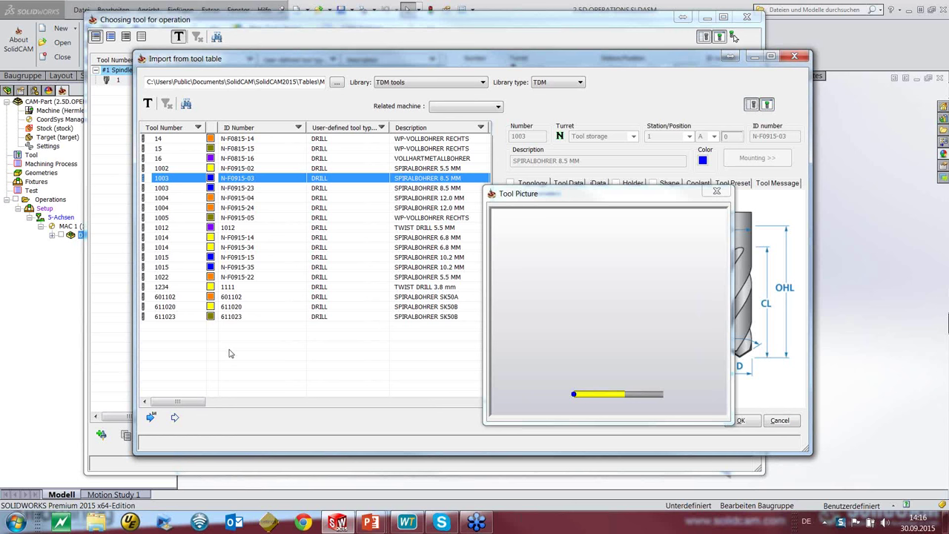
pyautogui.click(228, 229)
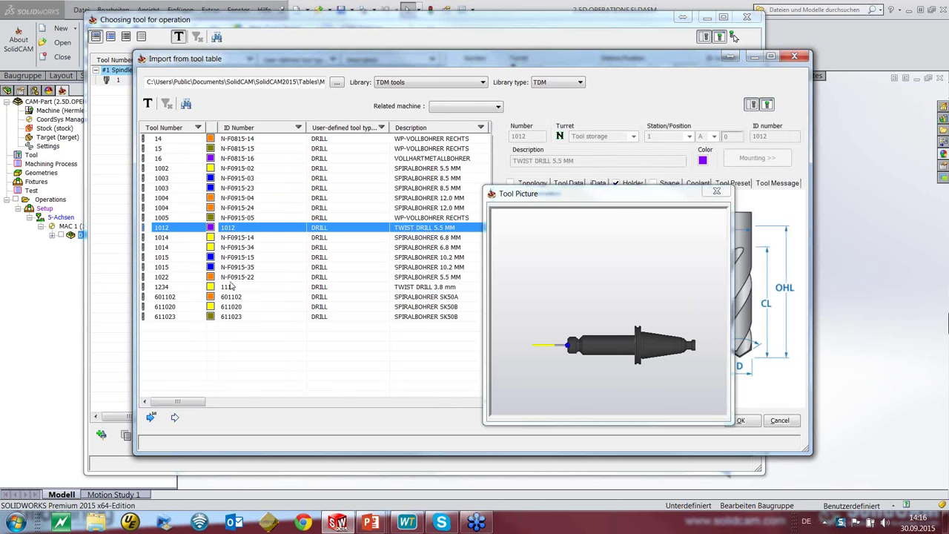
pyautogui.click(230, 287)
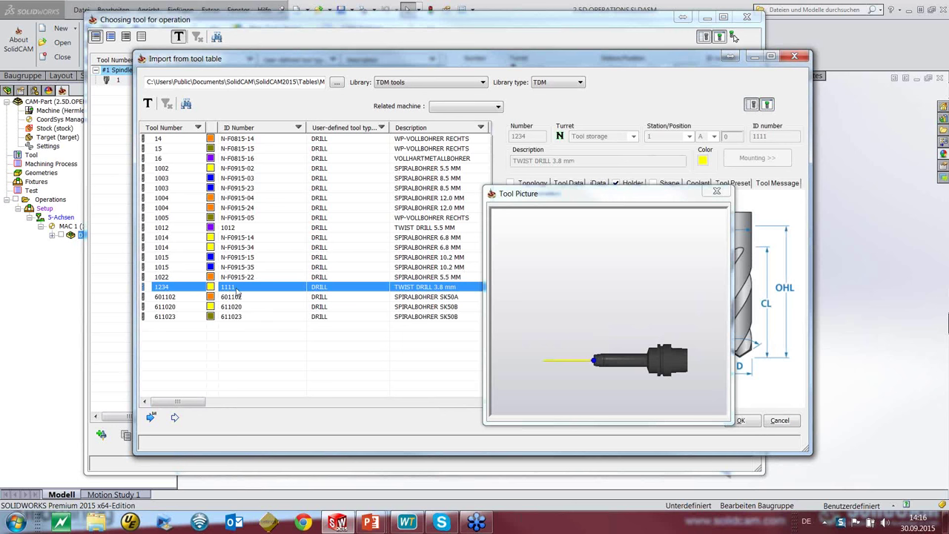
pyautogui.click(177, 419)
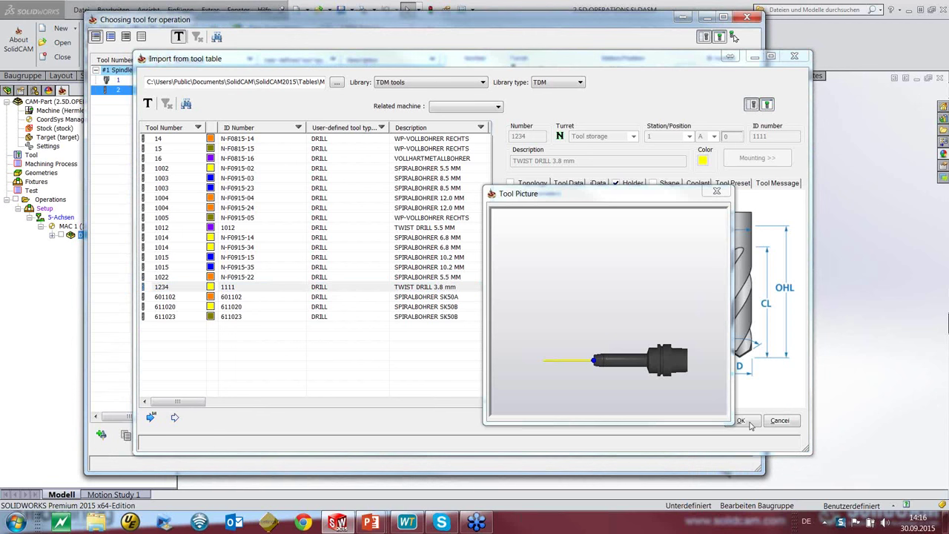
pyautogui.click(746, 421)
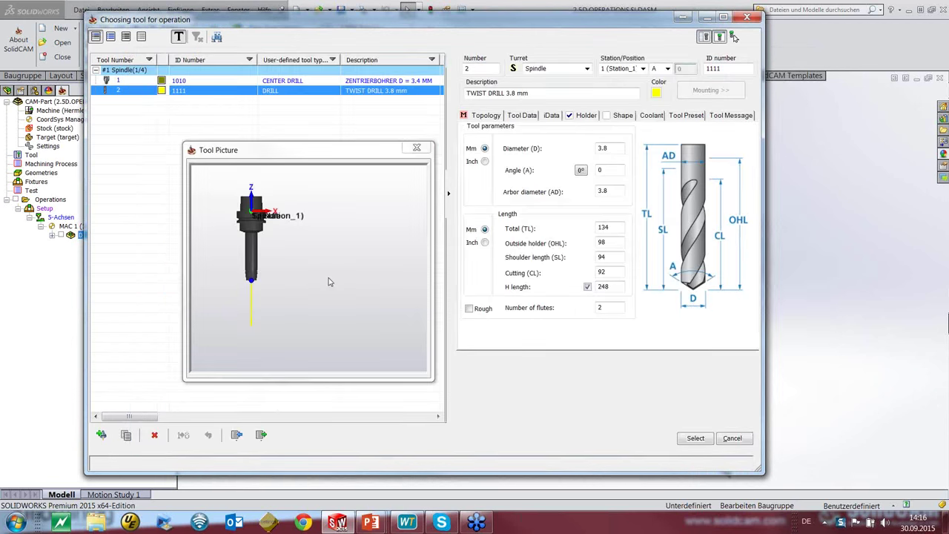
pyautogui.click(697, 438)
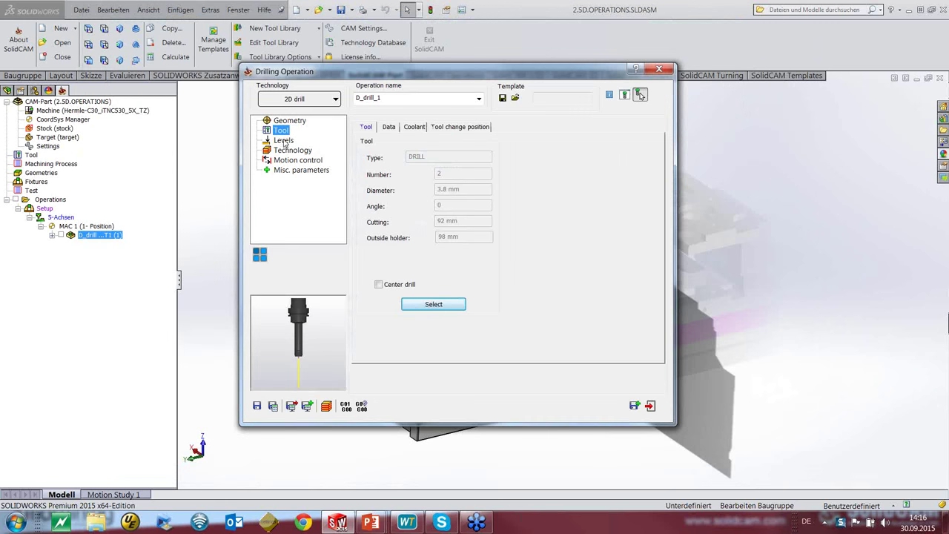
# Set the drill depth delta of the new drilling operation to 4
pyautogui.click(284, 140)
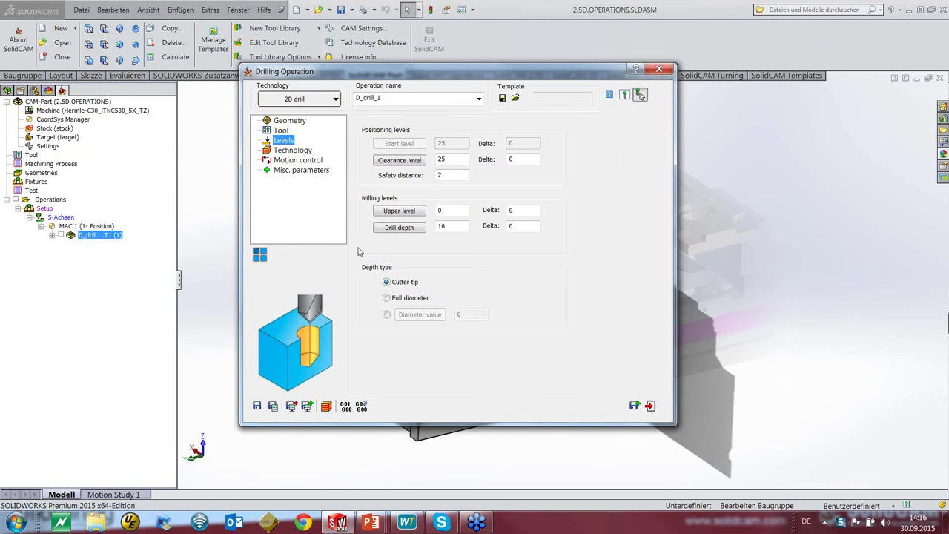
pyautogui.click(519, 225)
pyautogui.write('4')
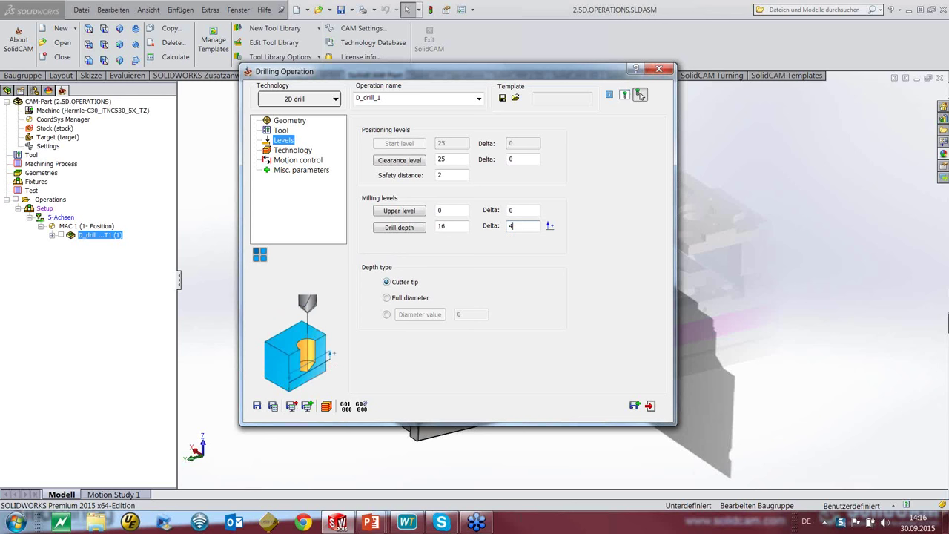
# Check the drill cycle technology, and save the twist-drill operation by simulating it step by step in Host CAD mode
pyautogui.click(303, 149)
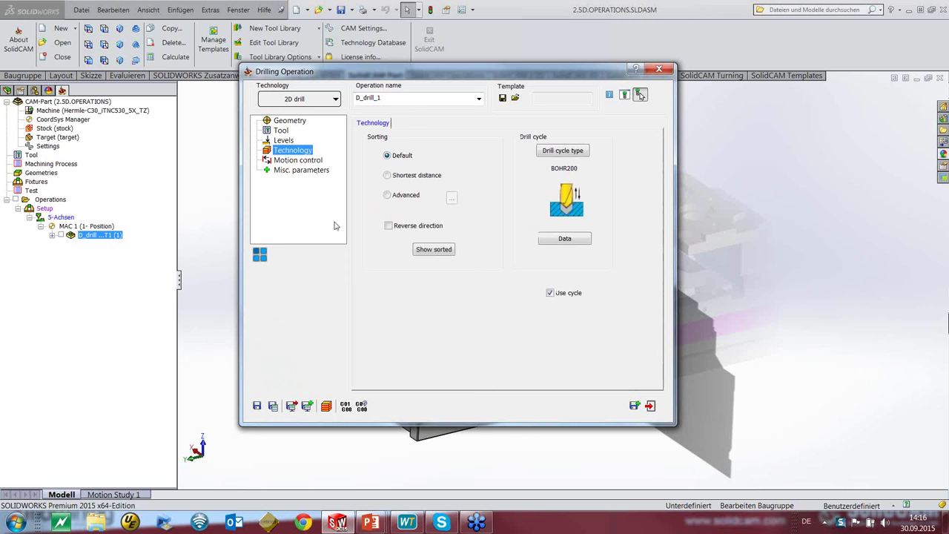
pyautogui.click(327, 406)
pyautogui.click(215, 411)
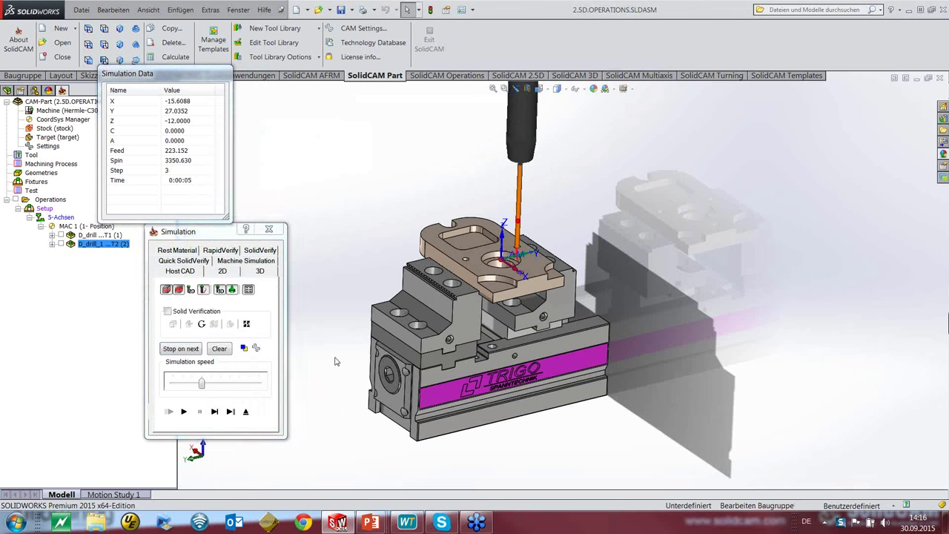
# Inspect the simulated twist drill and its holder over the clamped plate, and close the simulation and the drilling operation
pyautogui.scroll(-2, 342, 360)
pyautogui.scroll(2, 635, 231)
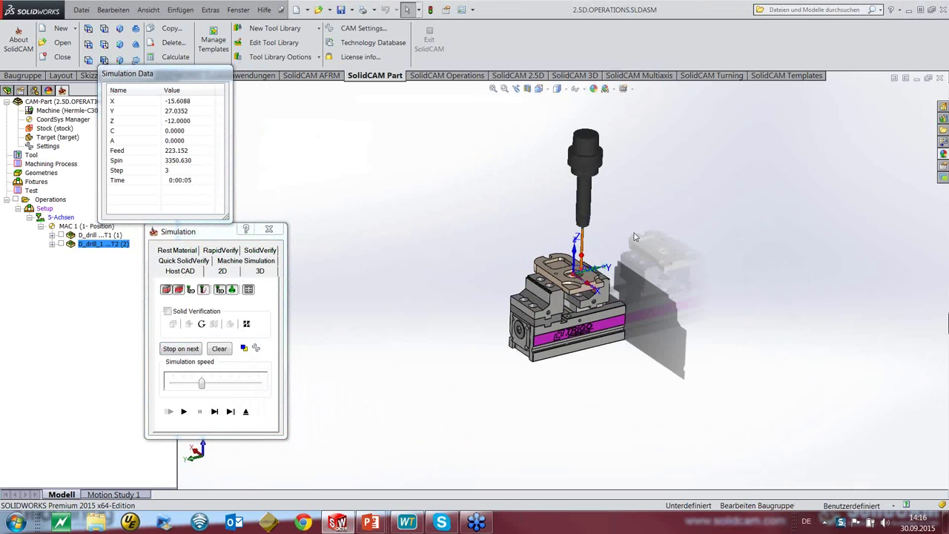
pyautogui.moveTo(635, 231); pyautogui.dragTo(622, 212, button='middle')
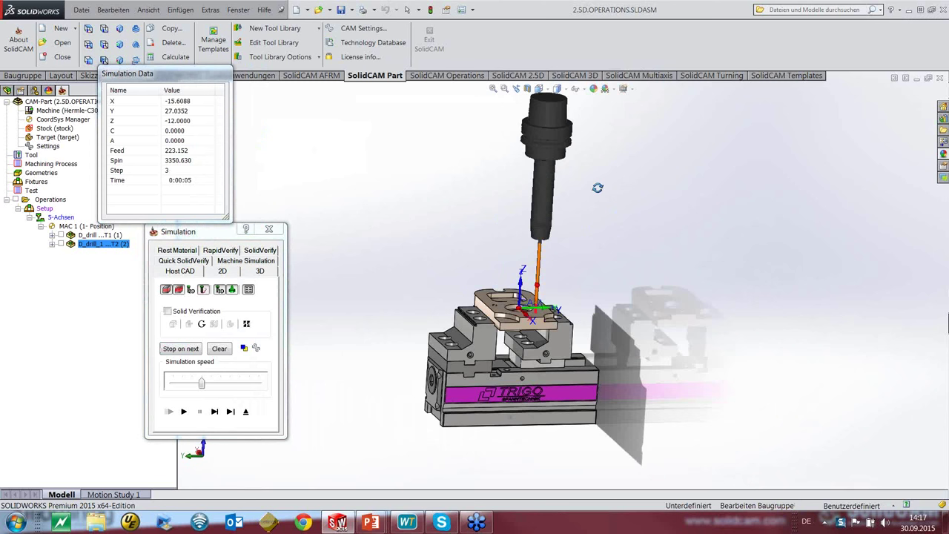
pyautogui.click(270, 229)
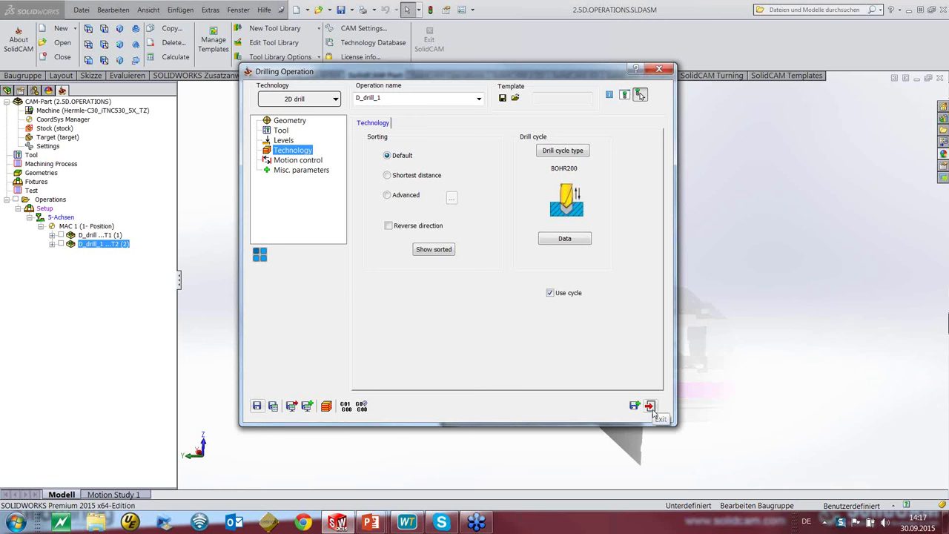
pyautogui.click(650, 406)
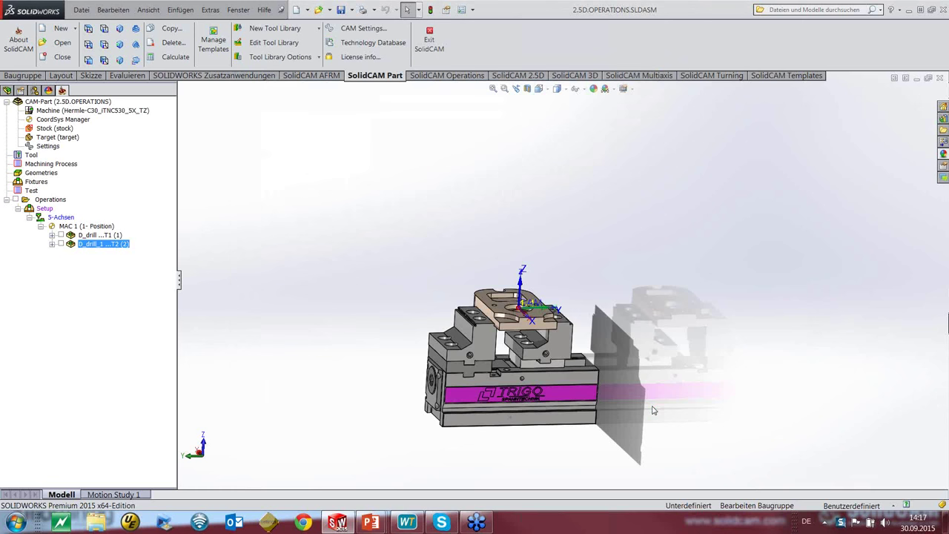
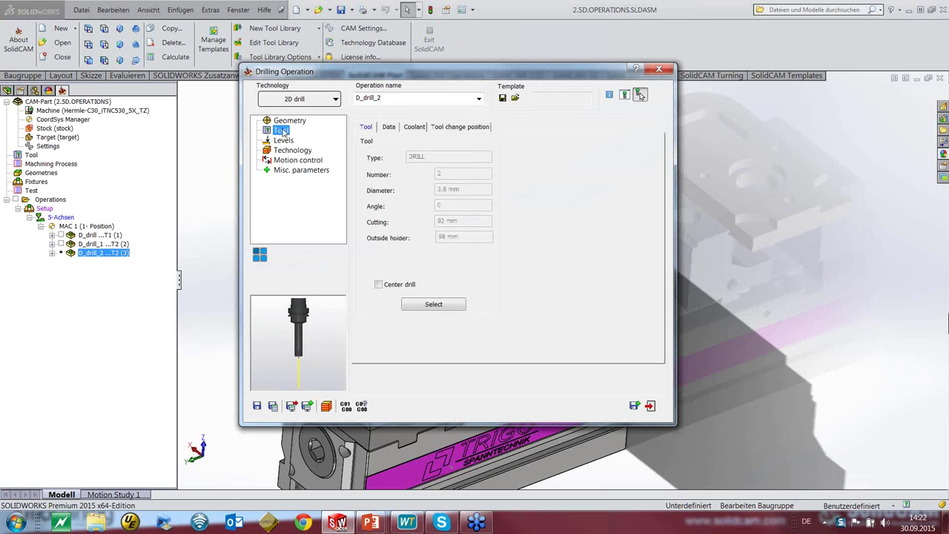
# Start importing a tool for drilling operation D_drill_2, using WinTool as the library type
pyautogui.click(435, 306)
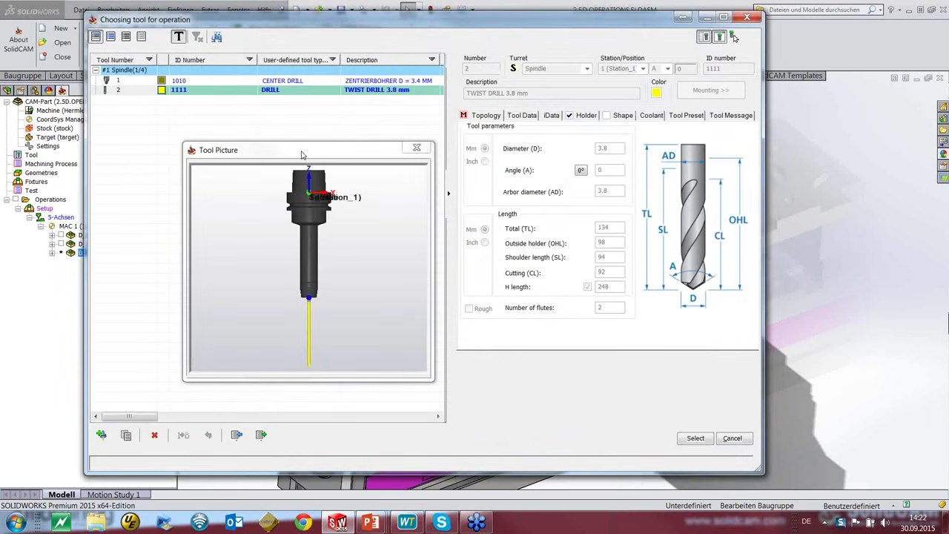
pyautogui.moveTo(301, 154); pyautogui.dragTo(272, 146)
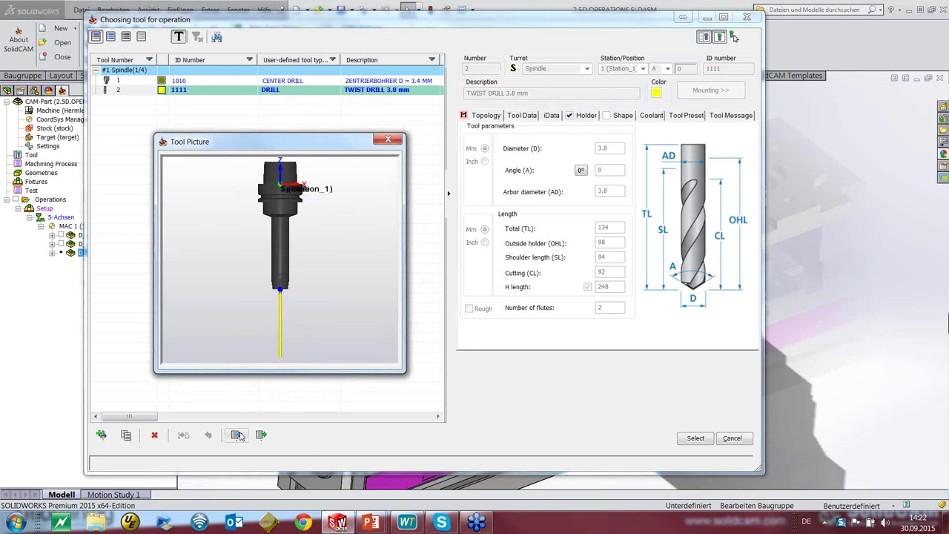
pyautogui.click(237, 435)
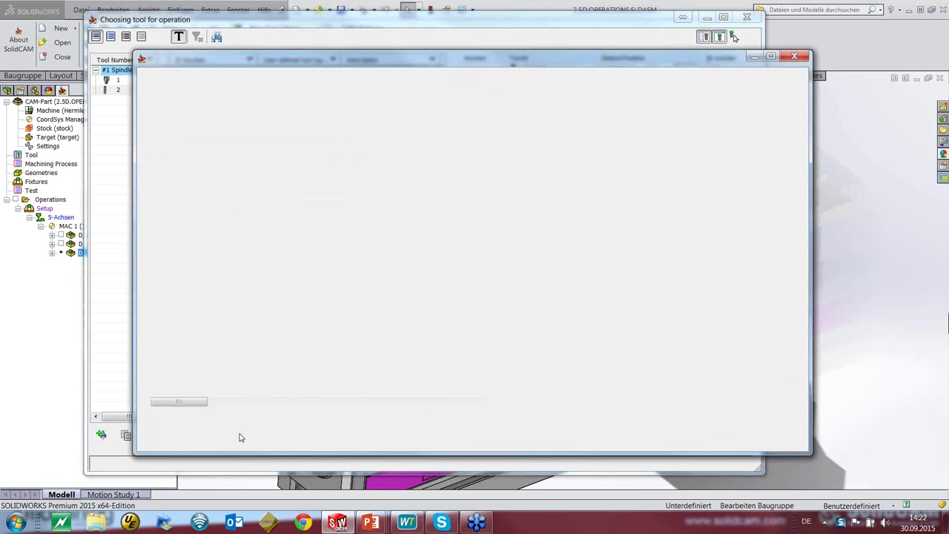
pyautogui.click(558, 82)
pyautogui.click(552, 135)
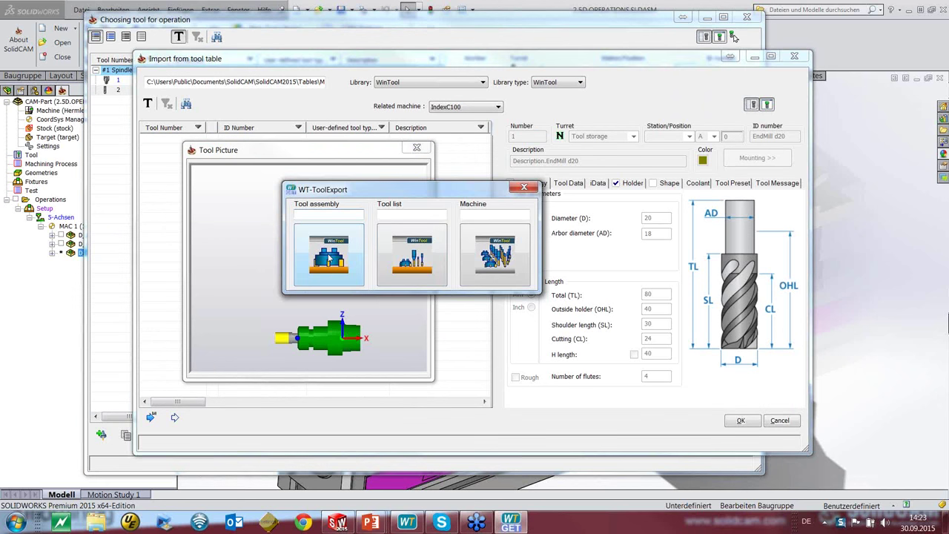
# Open the WinTool tool assembly search and restrict it to class 112 Spiralbohrer
pyautogui.click(330, 256)
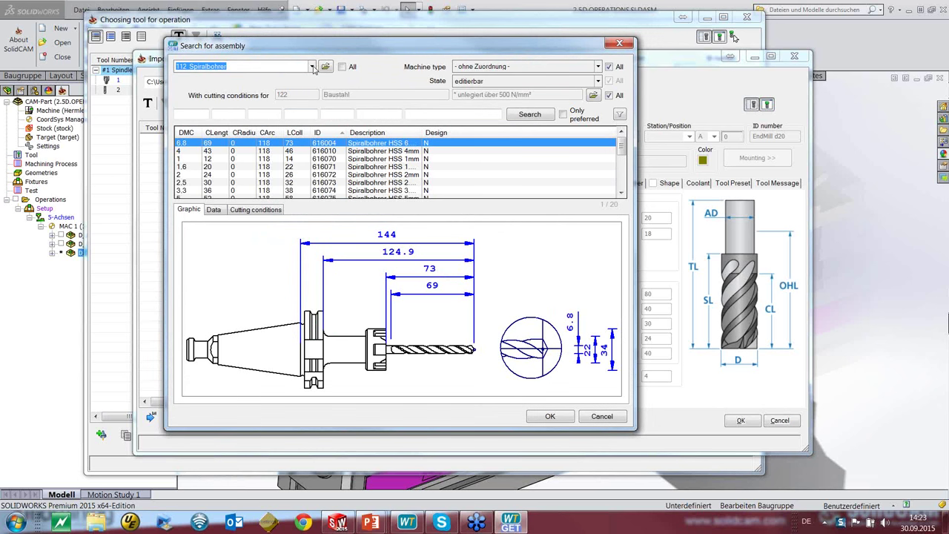
pyautogui.click(313, 66)
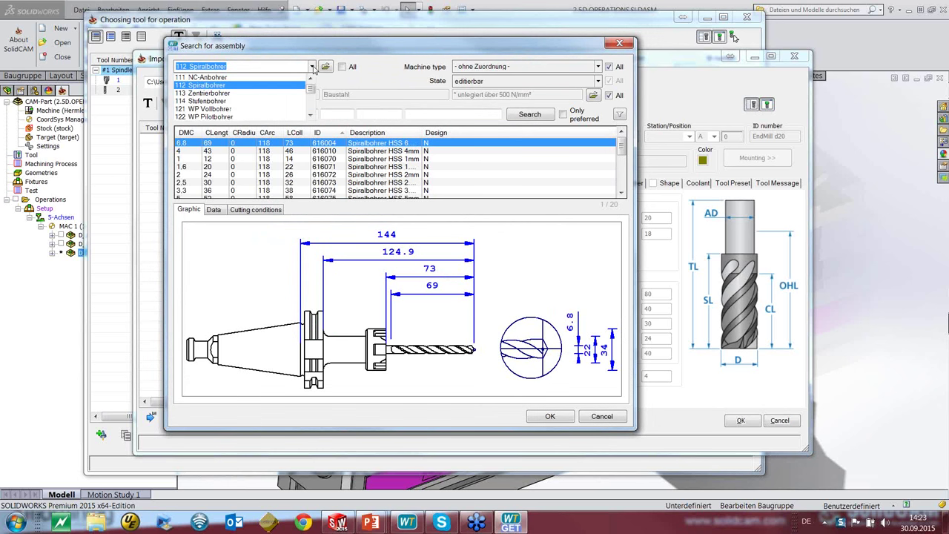
pyautogui.click(210, 87)
pyautogui.click(312, 68)
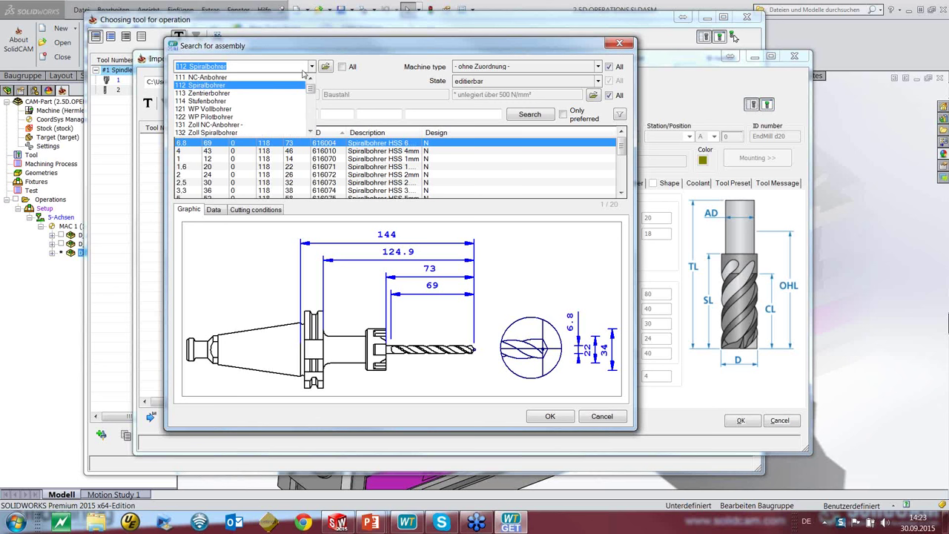
pyautogui.click(207, 86)
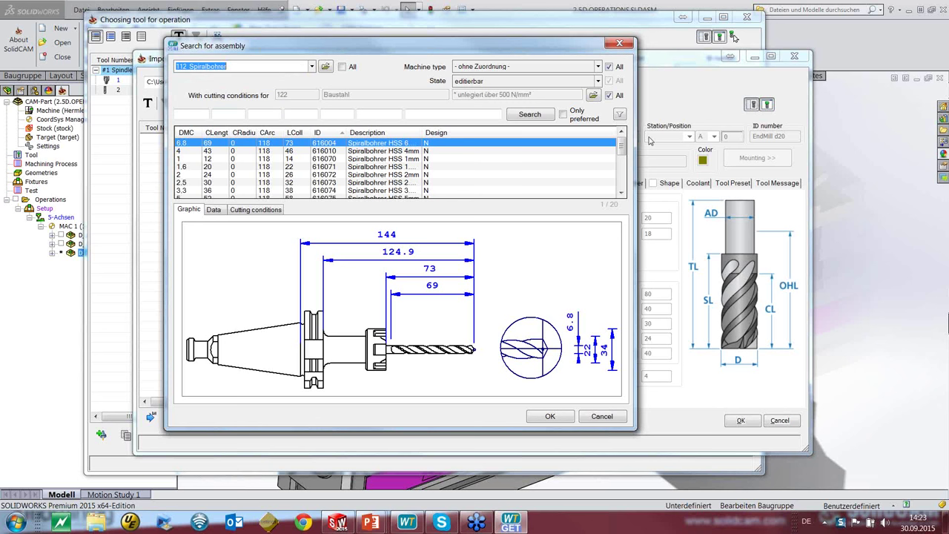
# Preview several twist drill assemblies and choose Spiralbohrer HSS 5mm from the WinTool search
pyautogui.moveTo(622, 145); pyautogui.dragTo(622, 156)
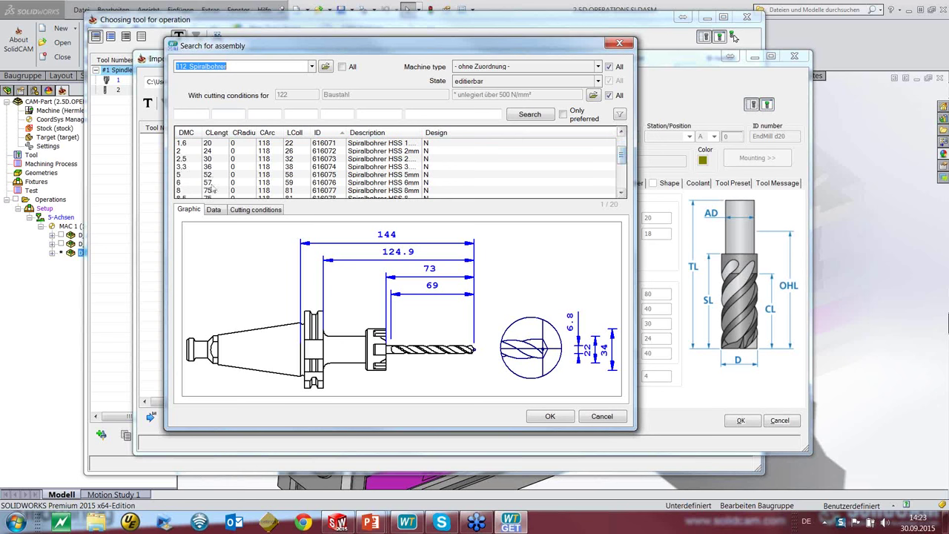
pyautogui.click(190, 166)
pyautogui.scroll(-1, 246, 197)
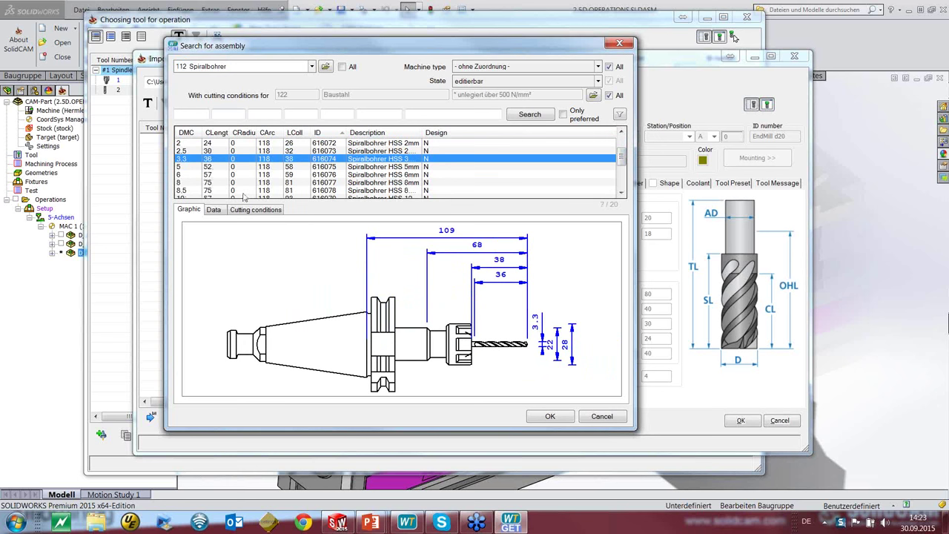
pyautogui.click(180, 176)
pyautogui.click(183, 190)
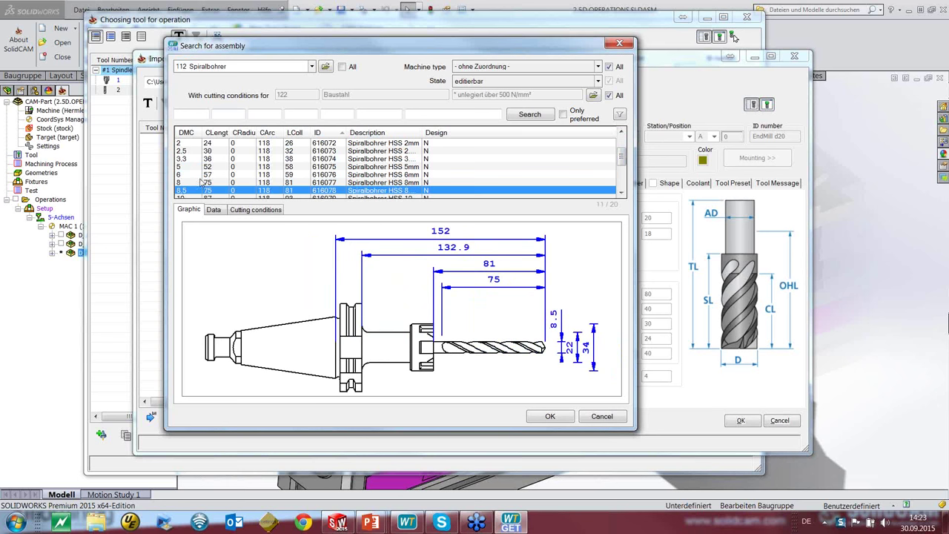
pyautogui.click(178, 169)
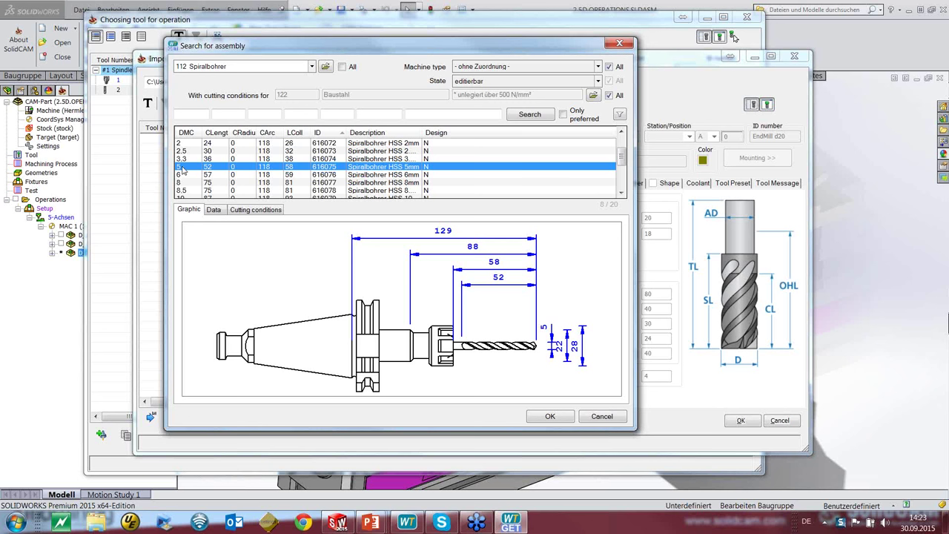
pyautogui.doubleClick(298, 172)
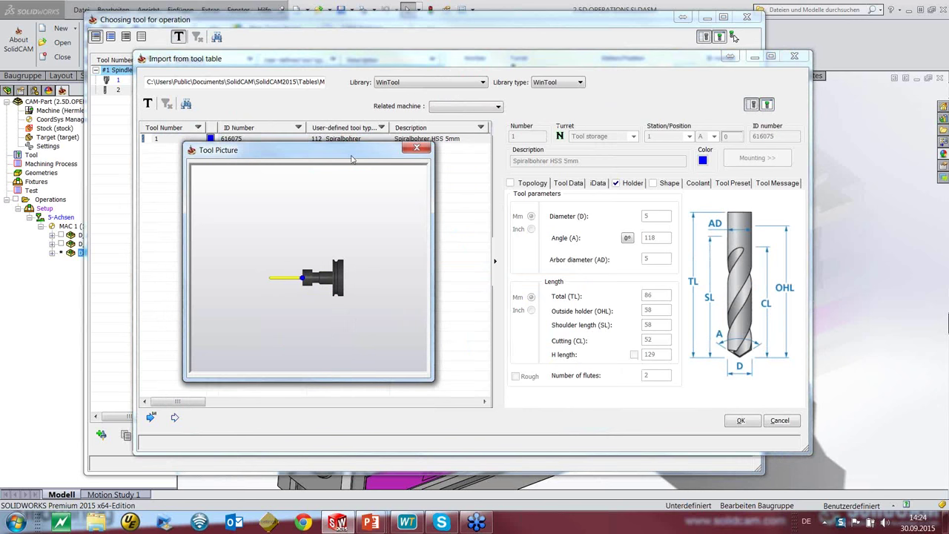
# Import the Spiralbohrer HSS 5mm into the part's tools, check its cutting data, and select it for the drilling operation
pyautogui.moveTo(352, 157); pyautogui.dragTo(428, 182)
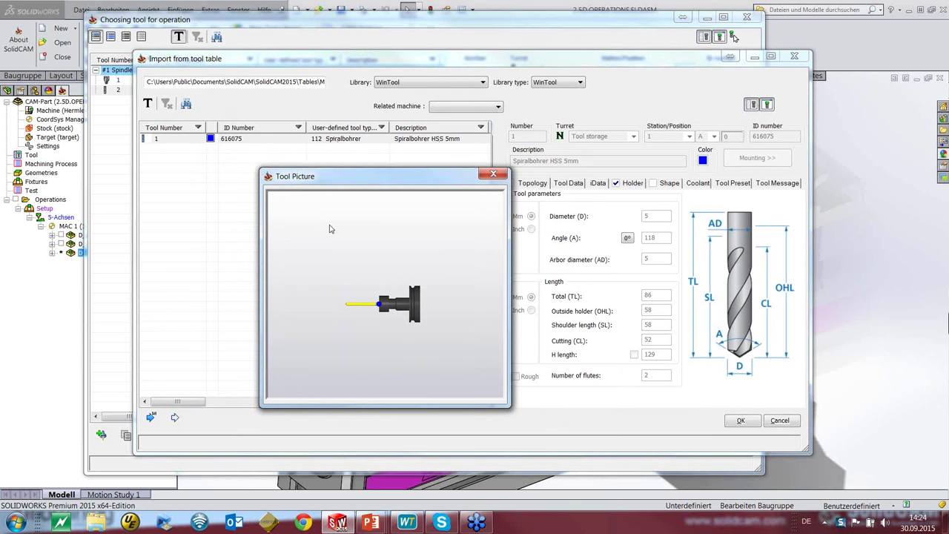
pyautogui.click(176, 418)
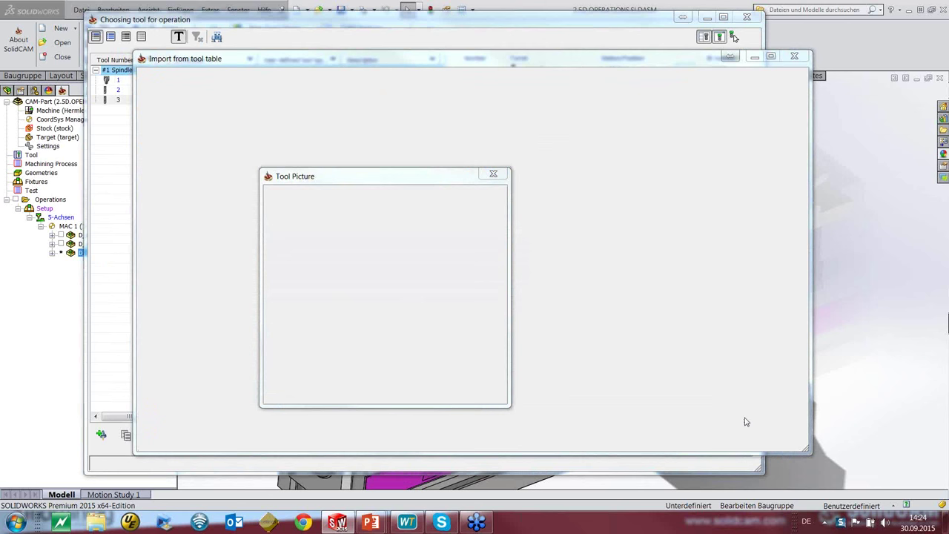
pyautogui.click(746, 422)
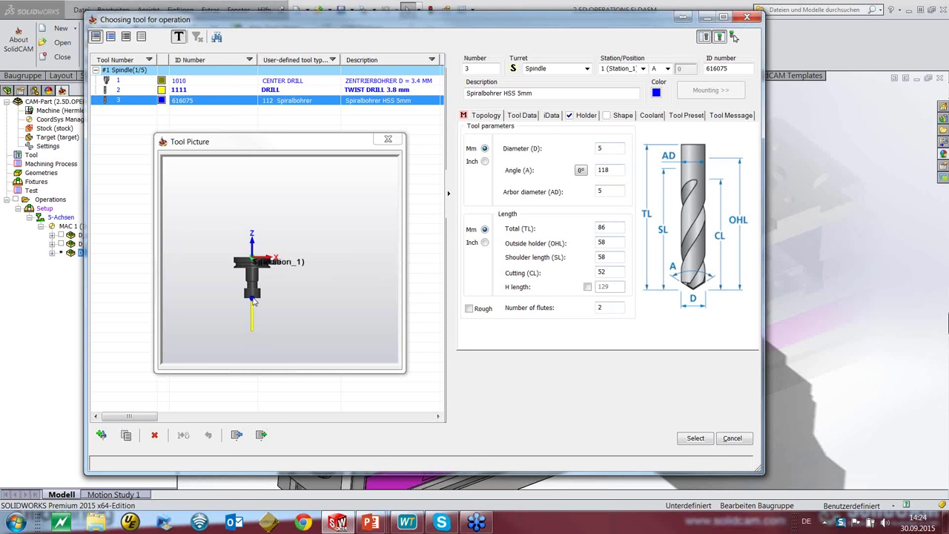
pyautogui.click(527, 119)
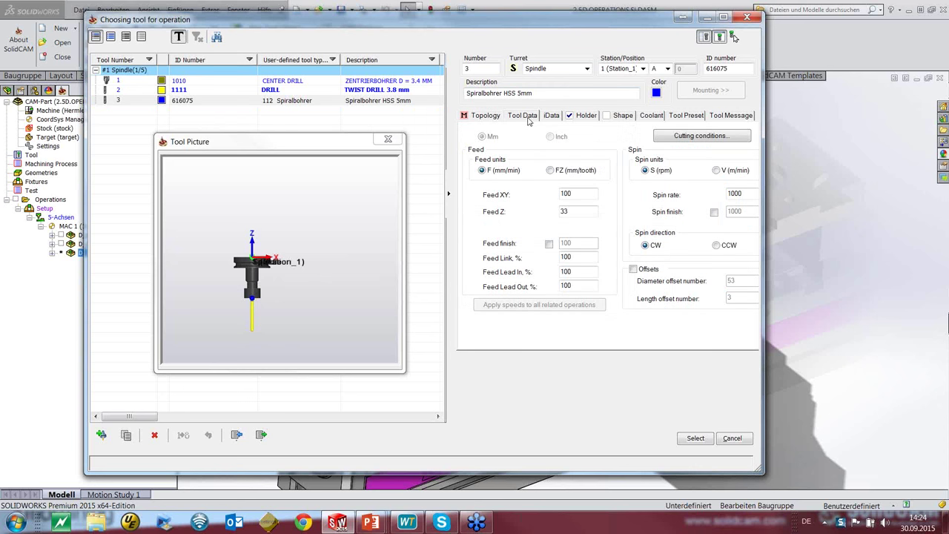
pyautogui.click(486, 117)
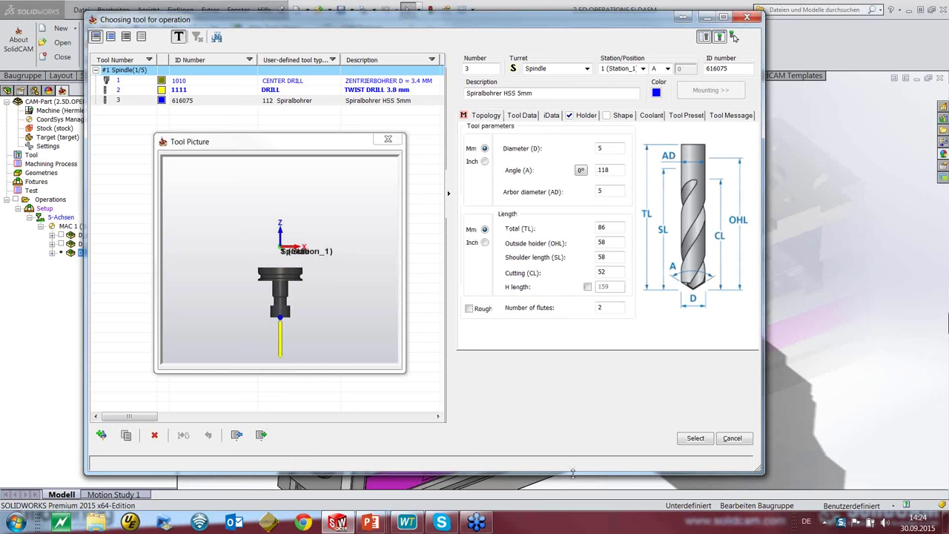
pyautogui.click(696, 438)
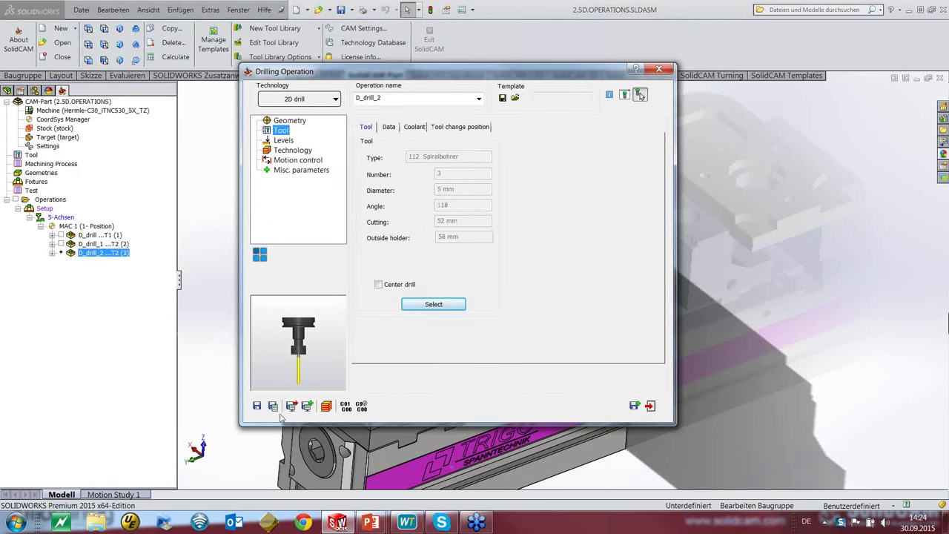
# Simulate the 5 mm drilling operation over all holes in Host CAD mode, and exit the simulation and the operation
pyautogui.click(327, 412)
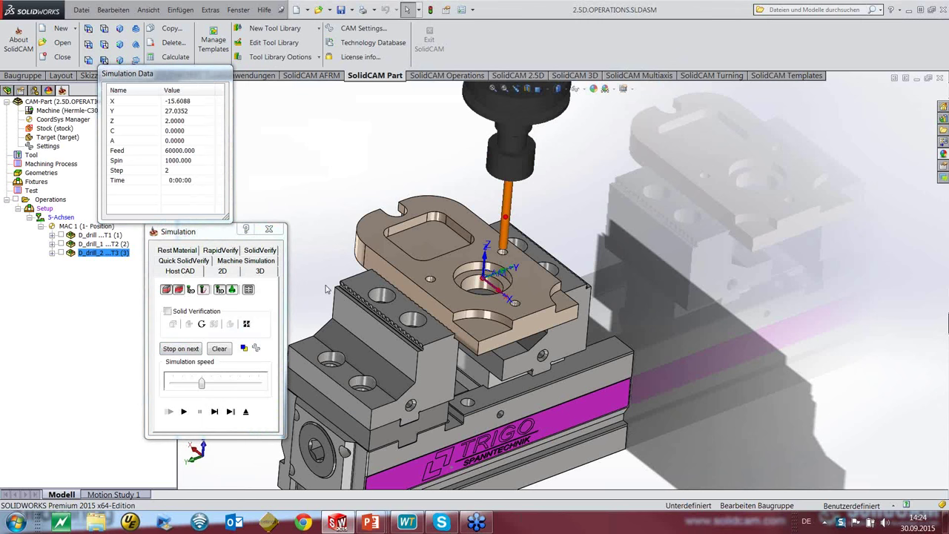
pyautogui.scroll(-5, 325, 289)
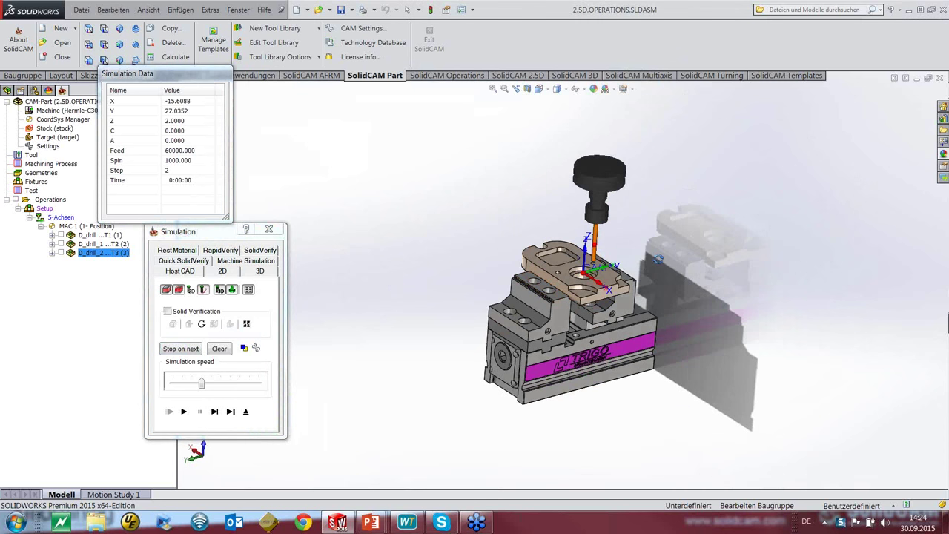
pyautogui.moveTo(585, 223); pyautogui.dragTo(656, 202, button='middle')
pyautogui.scroll(-2, 656, 203)
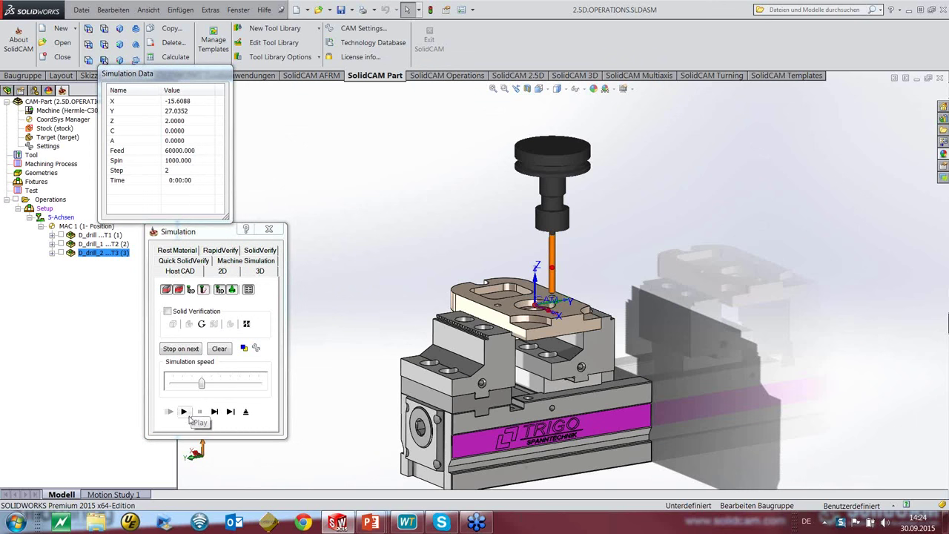
pyautogui.click(222, 421)
pyautogui.click(185, 412)
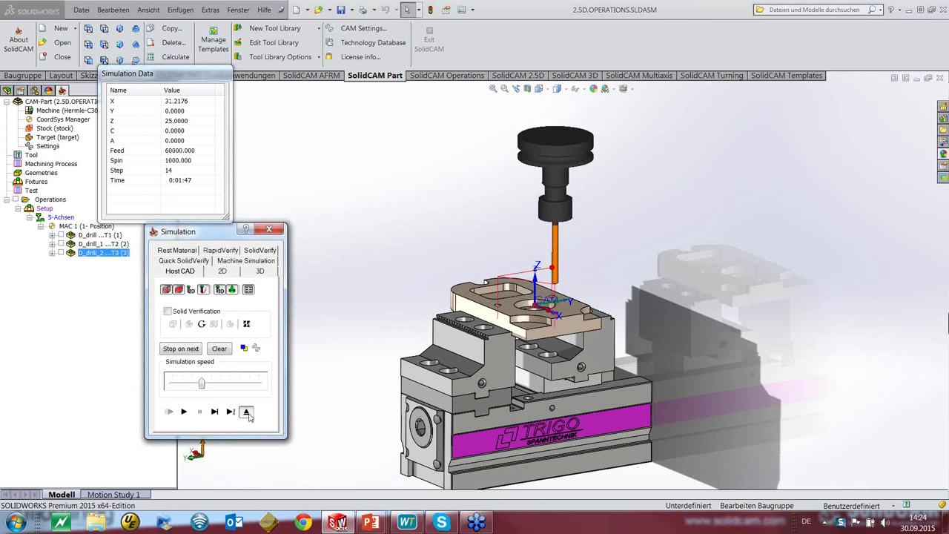
pyautogui.click(246, 412)
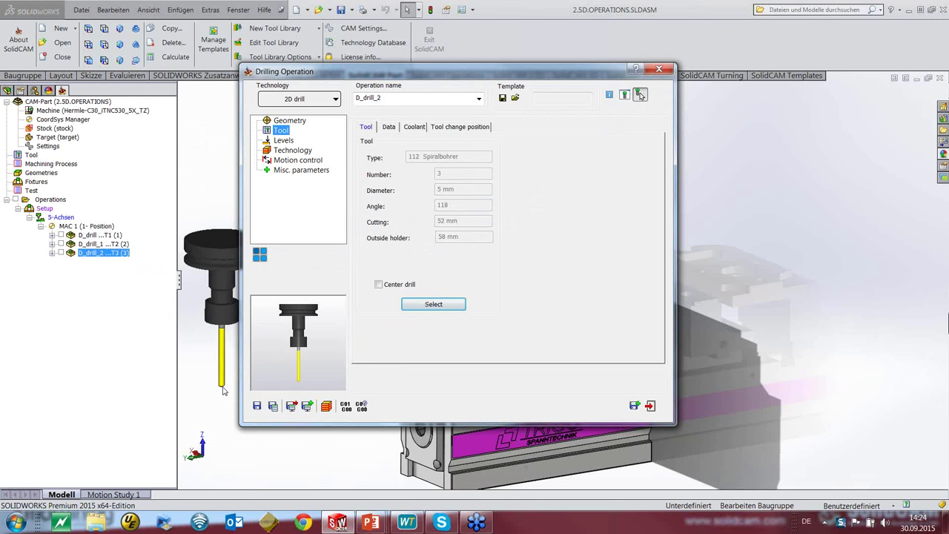
pyautogui.press('Escape')
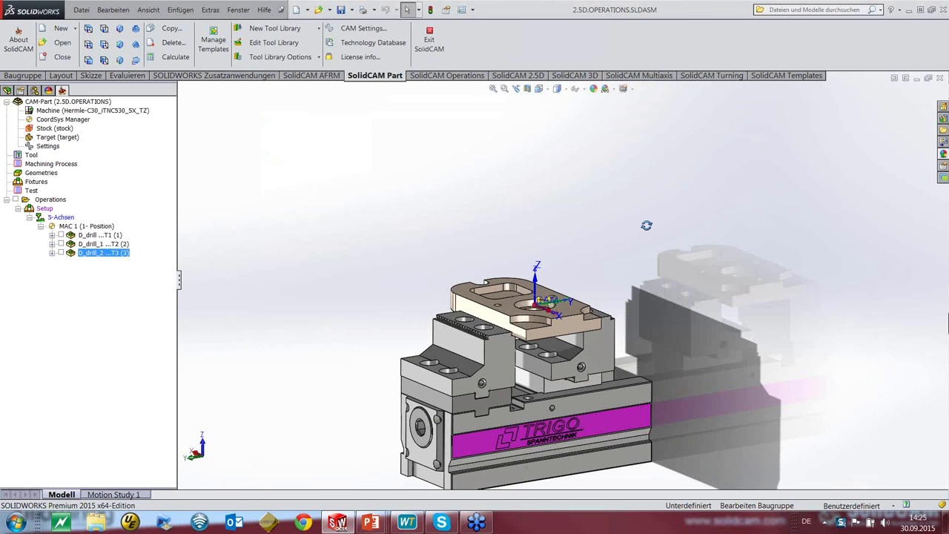
# Open the part tool table and start a tool import with WinTool as the library type
pyautogui.moveTo(646, 224); pyautogui.dragTo(621, 415, button='middle')
pyautogui.scroll(-3, 620, 411)
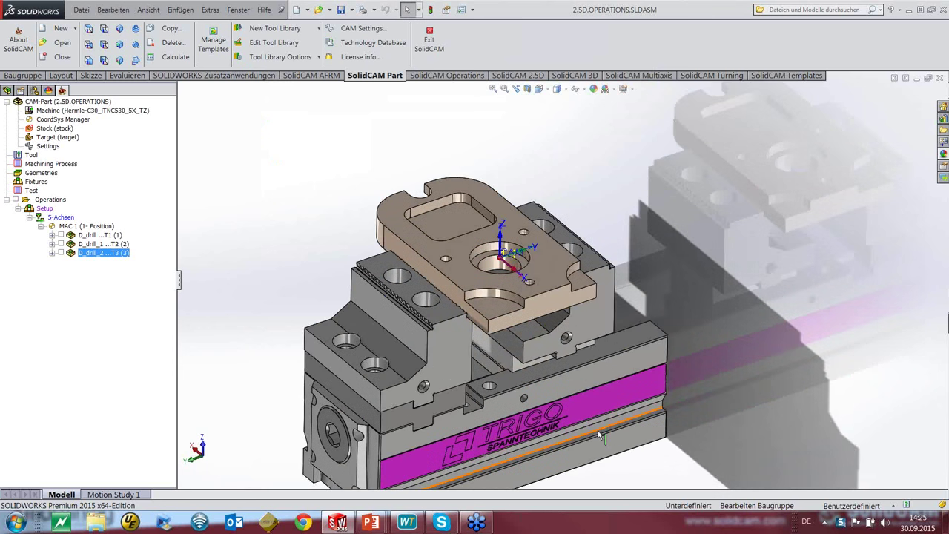
pyautogui.scroll(2, 597, 430)
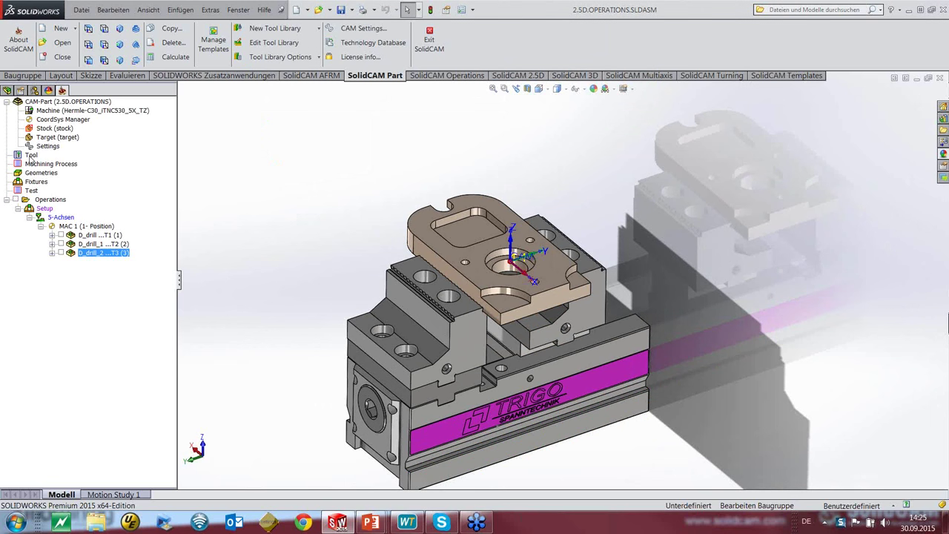
pyautogui.click(31, 156)
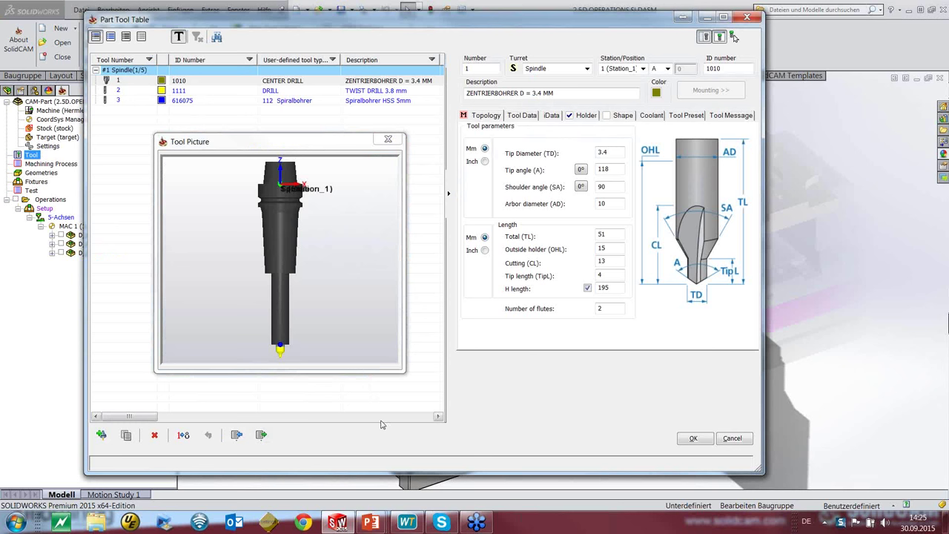
pyautogui.click(237, 436)
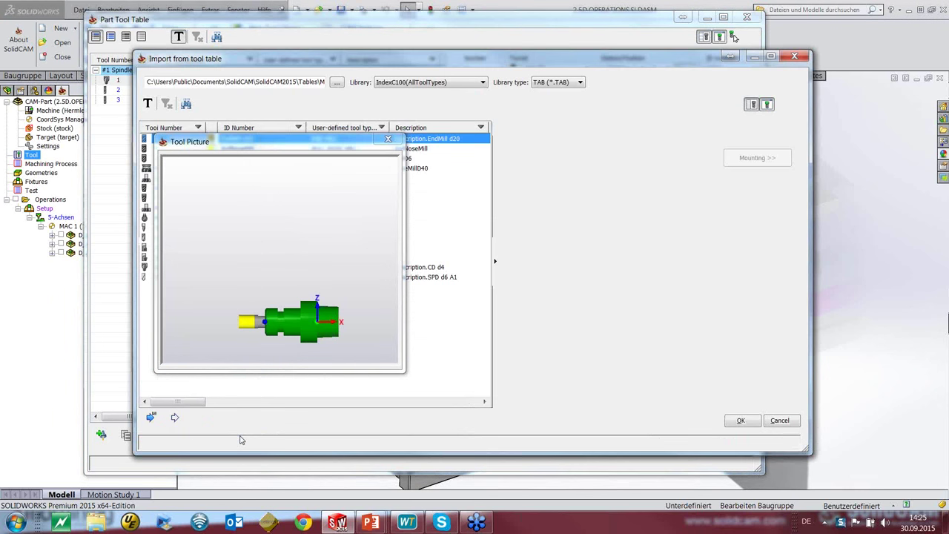
pyautogui.click(558, 82)
pyautogui.click(541, 136)
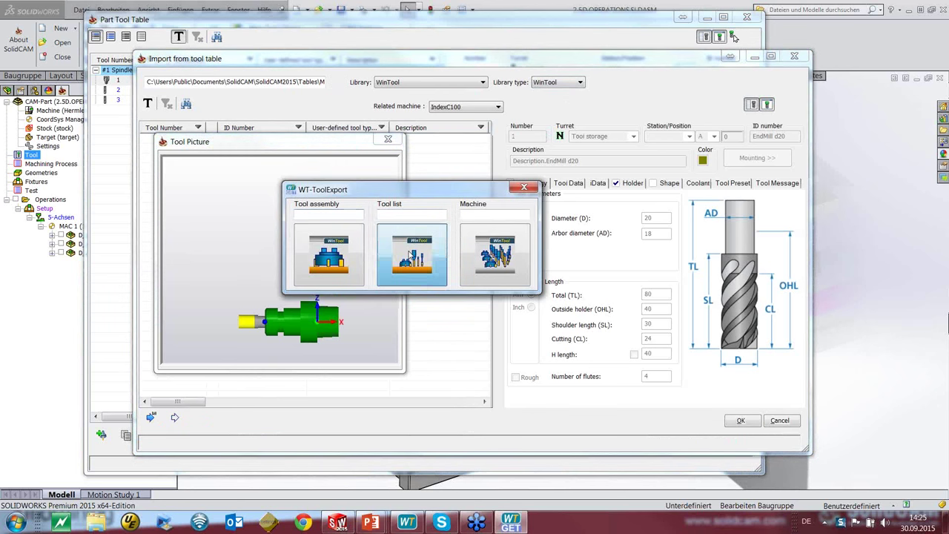
# Load the WinTool tool list CAM-Test-Mill-2012 and accept the cutting conditions of the KTIP WPL Bohrer 5xD assembly
pyautogui.click(410, 254)
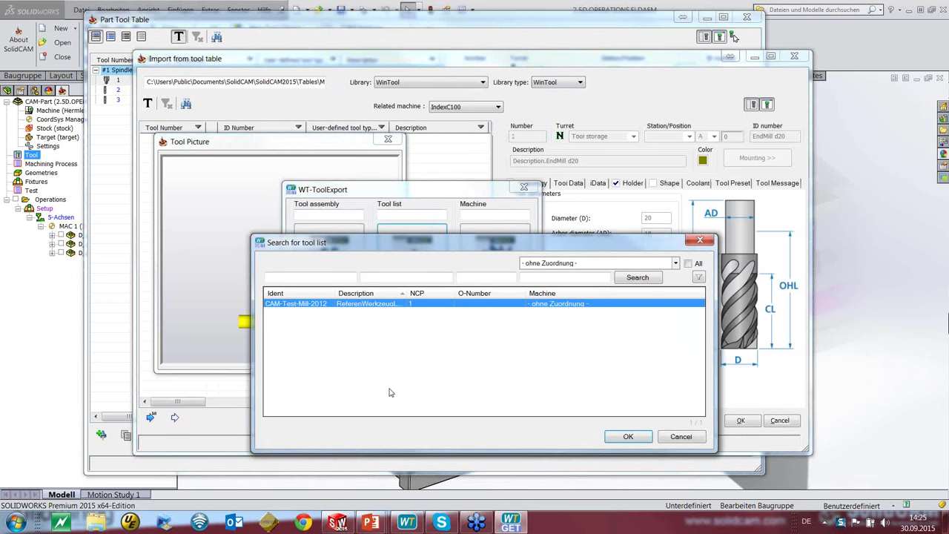
pyautogui.doubleClick(373, 304)
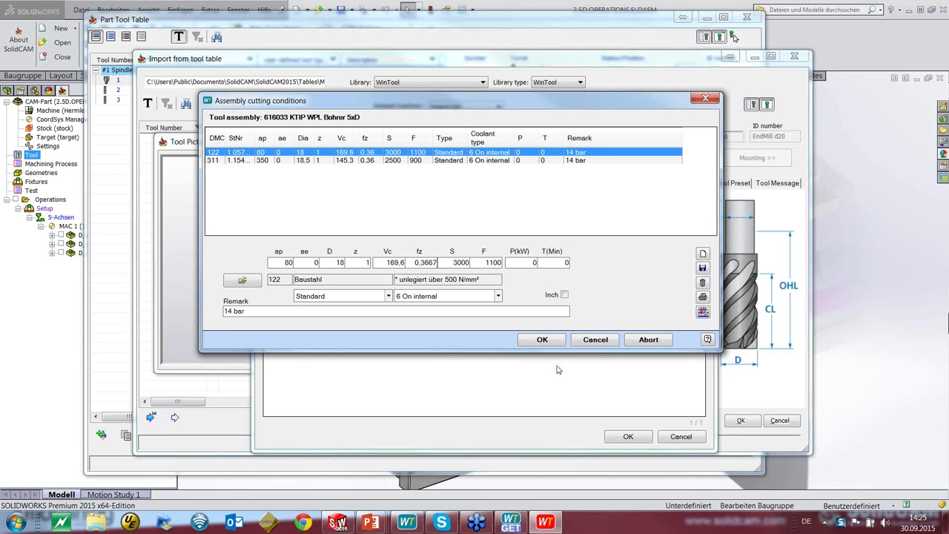
pyautogui.click(551, 342)
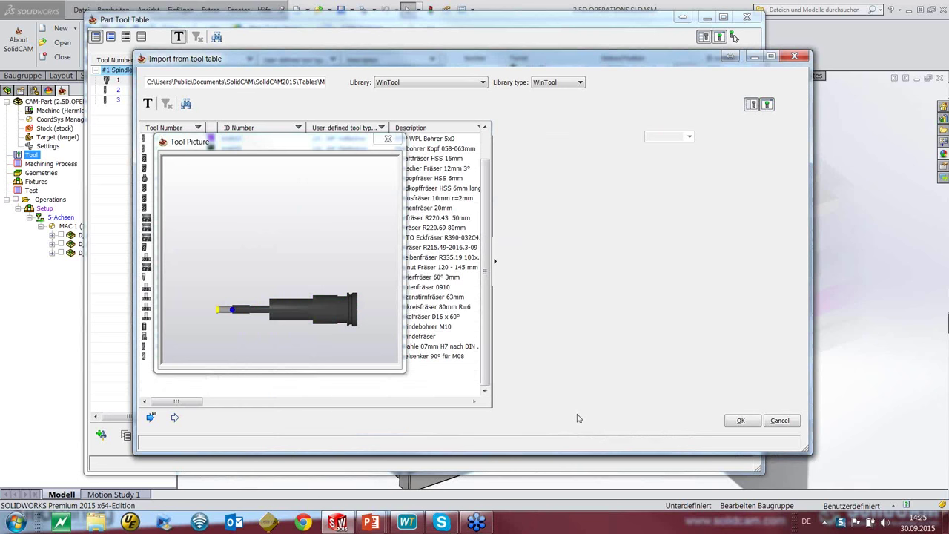
# Preview the Planfräser R220.43 50mm, and import all tools of the WinTool list into the part tool table
pyautogui.moveTo(340, 146); pyautogui.dragTo(687, 148)
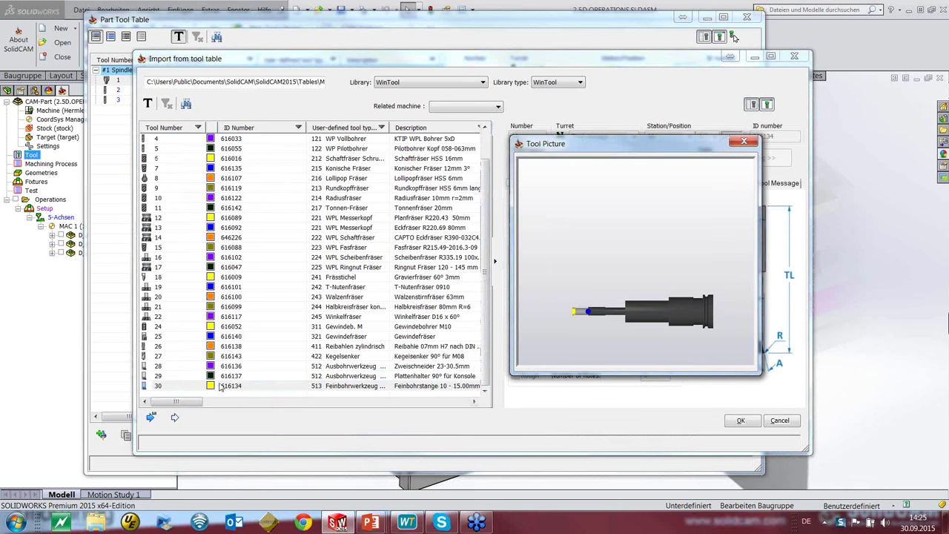
pyautogui.moveTo(221, 387); pyautogui.dragTo(236, 218)
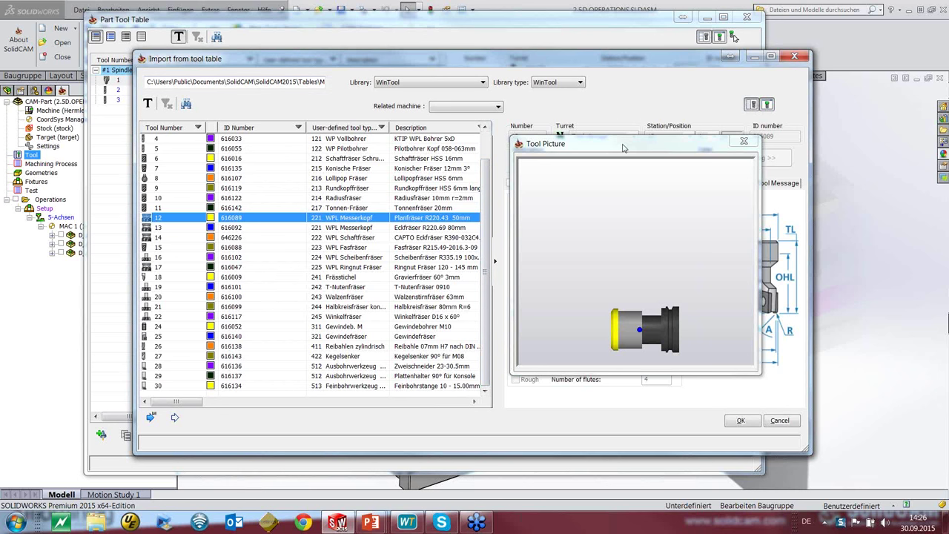
pyautogui.moveTo(623, 148); pyautogui.dragTo(623, 143)
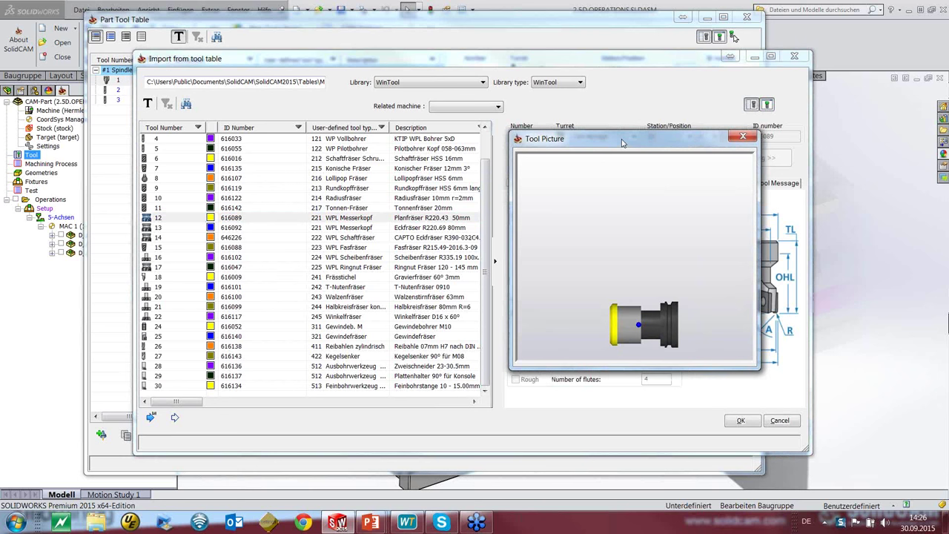
pyautogui.moveTo(622, 143); pyautogui.dragTo(480, 142)
pyautogui.click(151, 417)
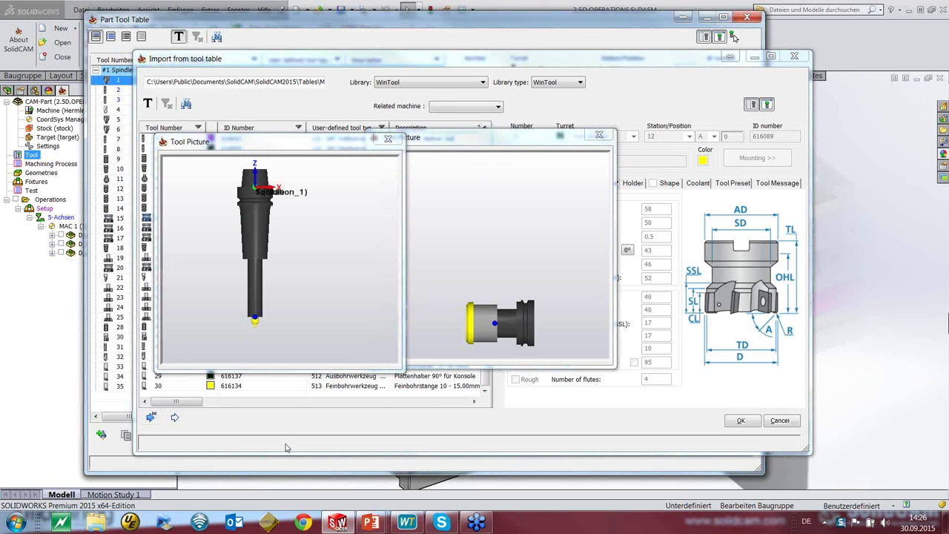
pyautogui.click(752, 422)
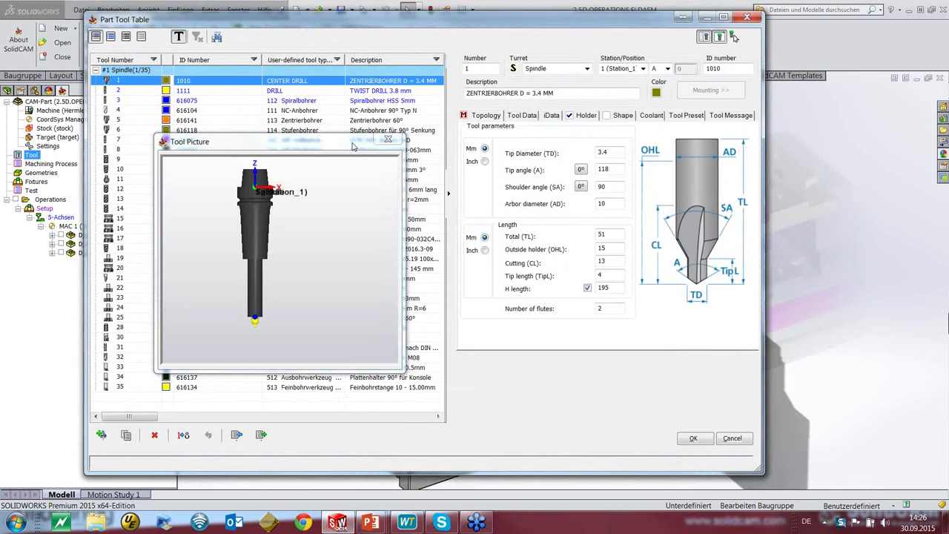
# Preview the Rundkopffräser HSS 6mm lang, accept the part tool table, and switch to the PowerPoint presentation
pyautogui.moveTo(353, 146); pyautogui.dragTo(626, 153)
pyautogui.click(334, 190)
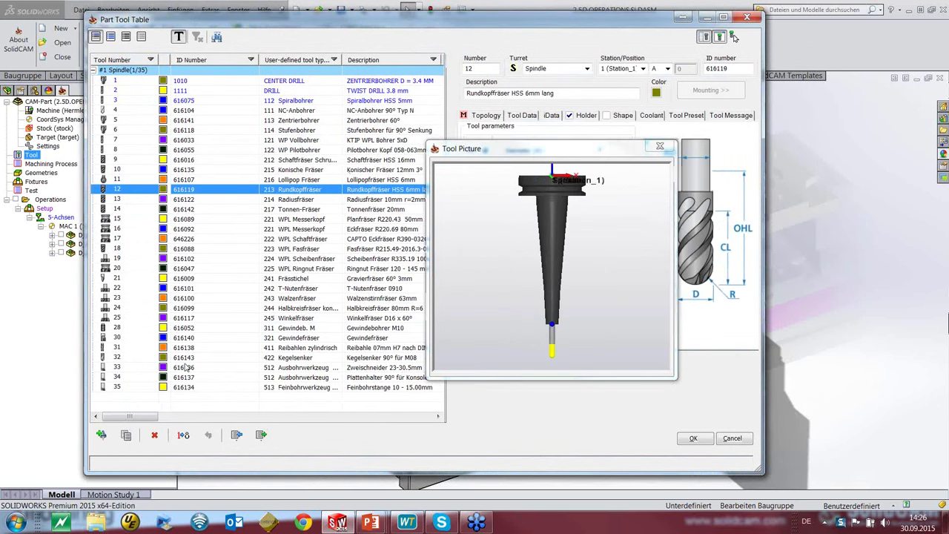
pyautogui.hscroll(1, 187, 367)
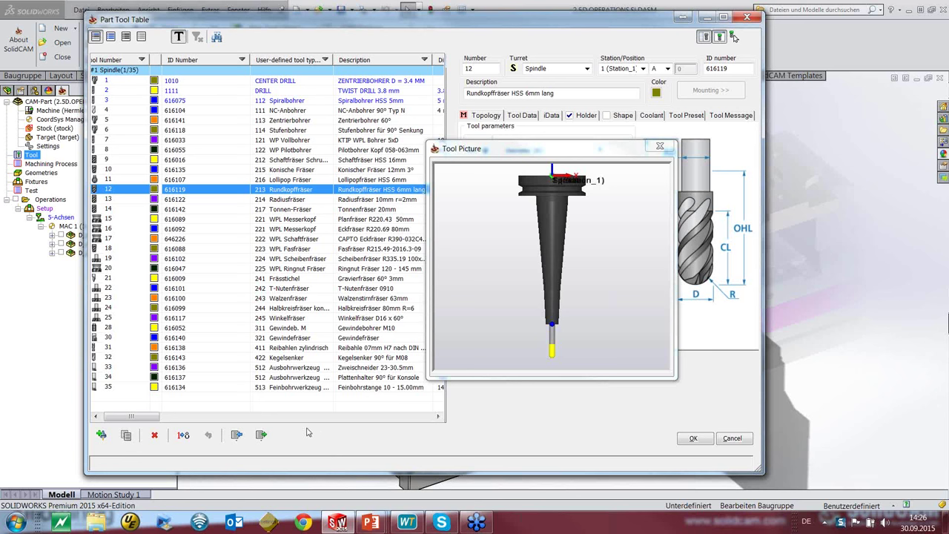
pyautogui.click(693, 438)
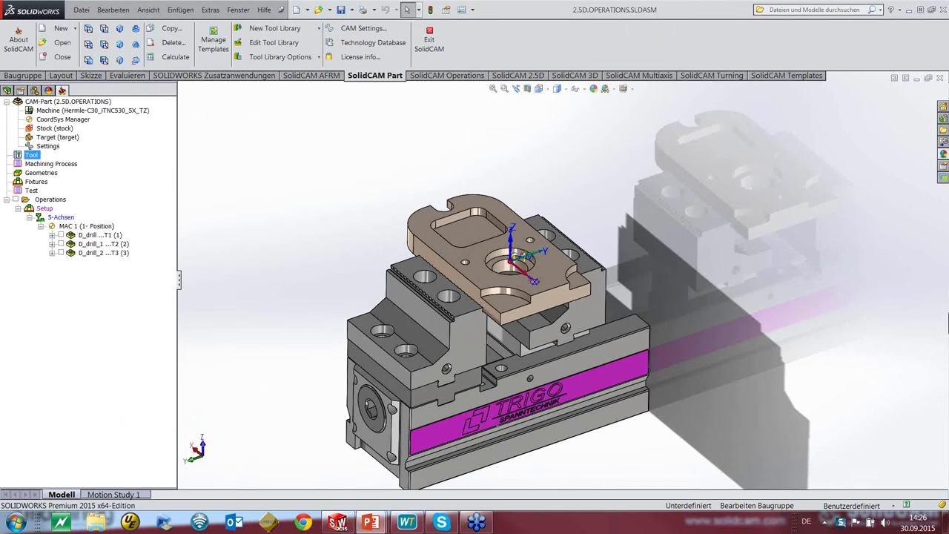
pyautogui.click(371, 522)
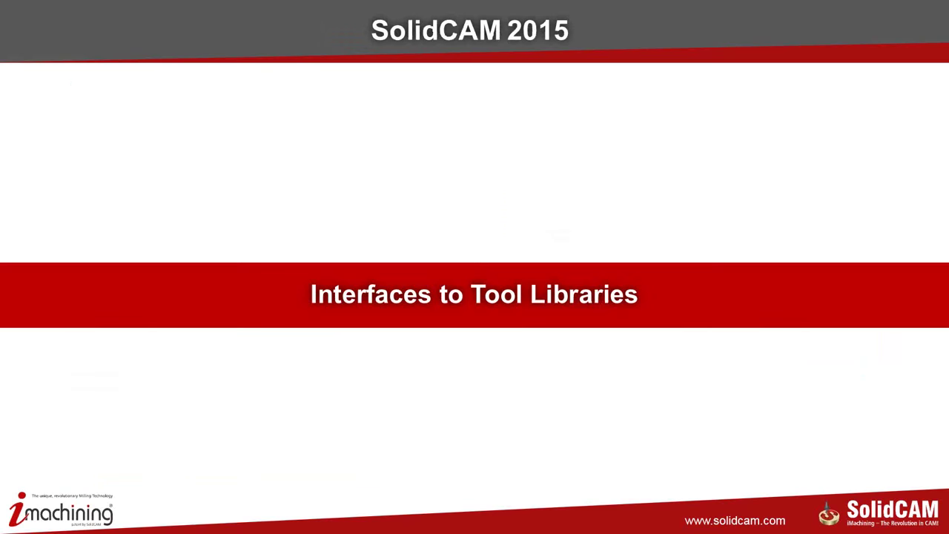
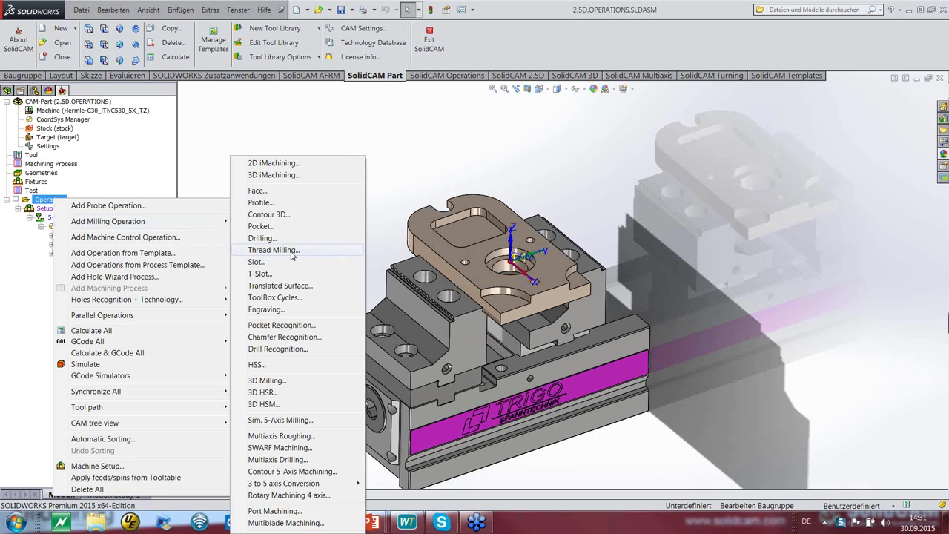
# Add a Thread Milling operation and create a new THREAD MILL tool for it
pyautogui.click(290, 261)
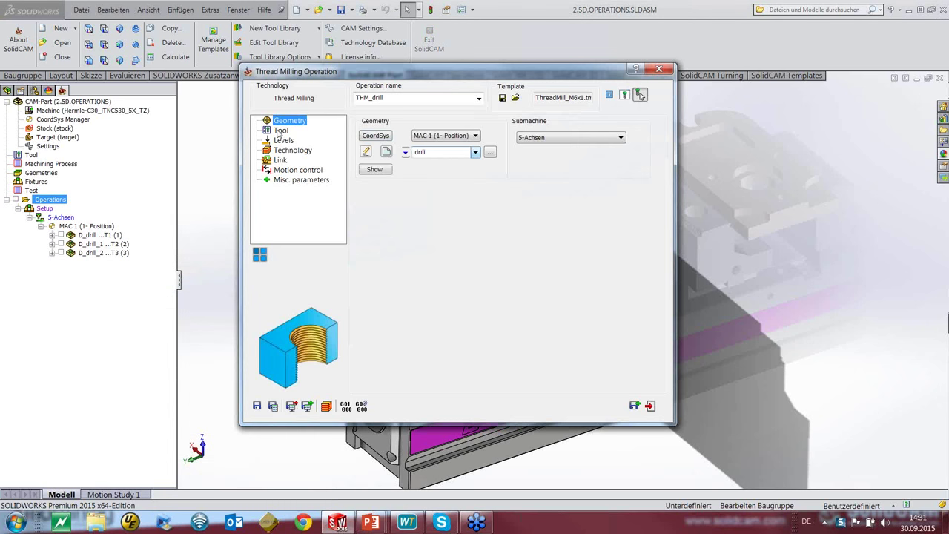
pyautogui.click(280, 131)
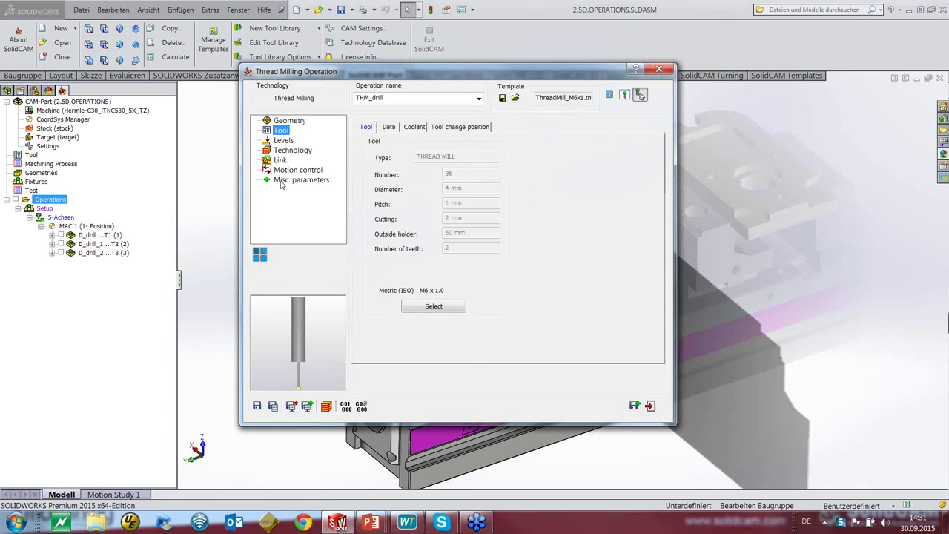
pyautogui.click(433, 308)
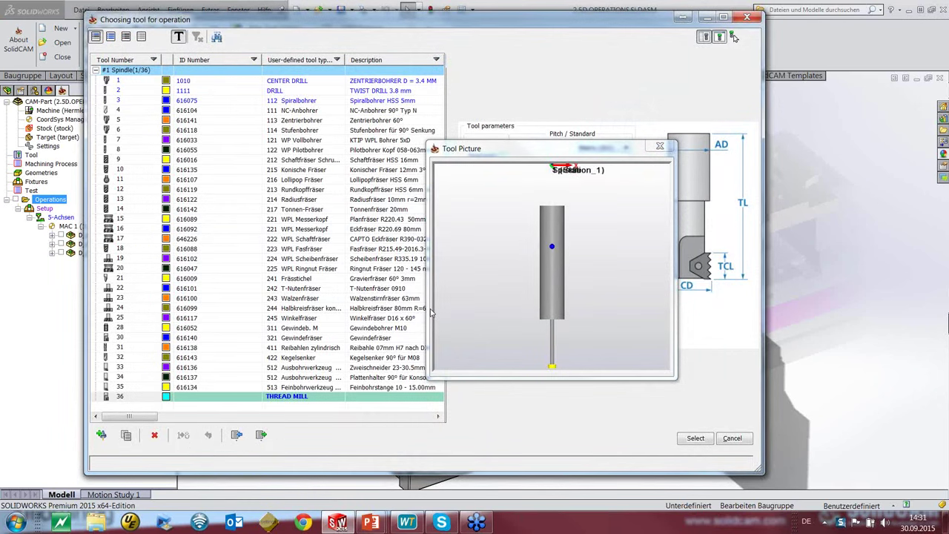
pyautogui.click(102, 435)
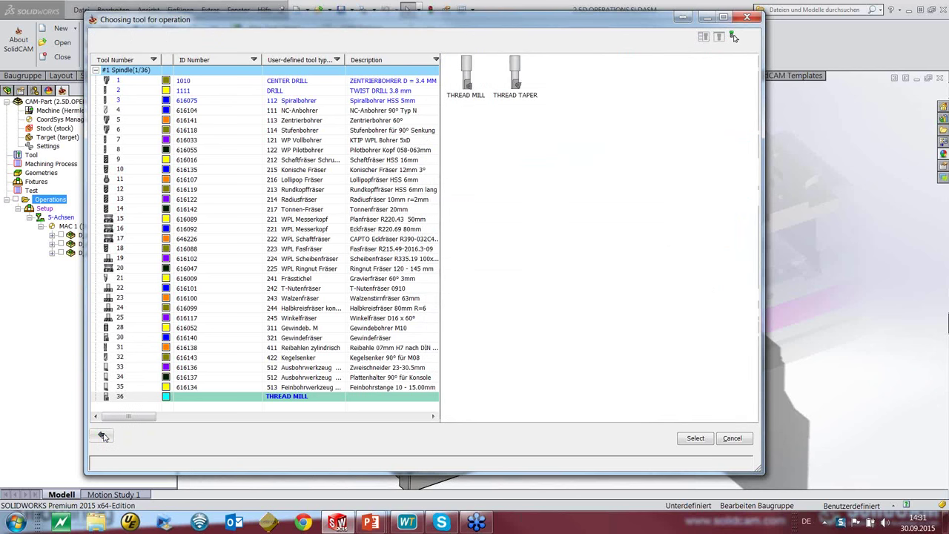
pyautogui.click(466, 75)
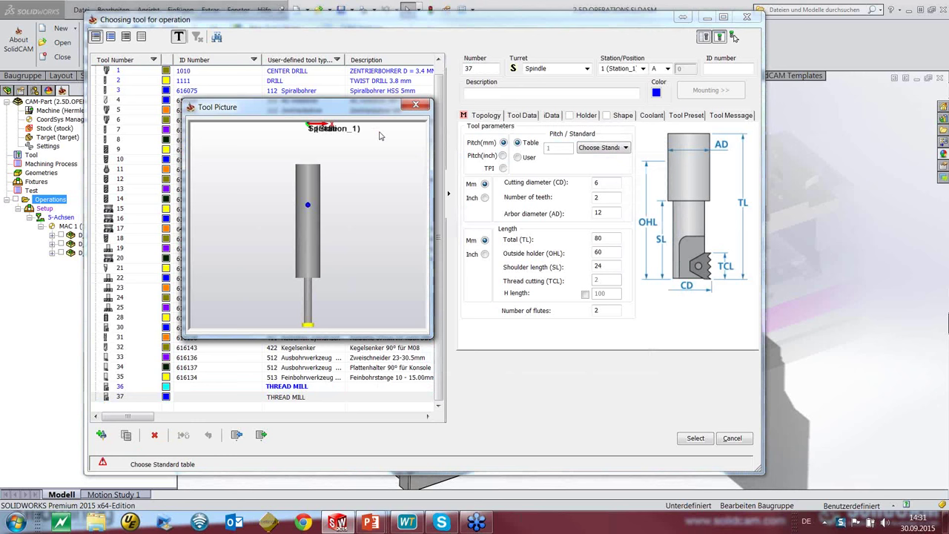
# Open Vargus GENius for the tool's thread standard and define an Internal Right Hand, ISO Metric thread with 1.00 mm pitch
pyautogui.click(619, 147)
pyautogui.click(593, 207)
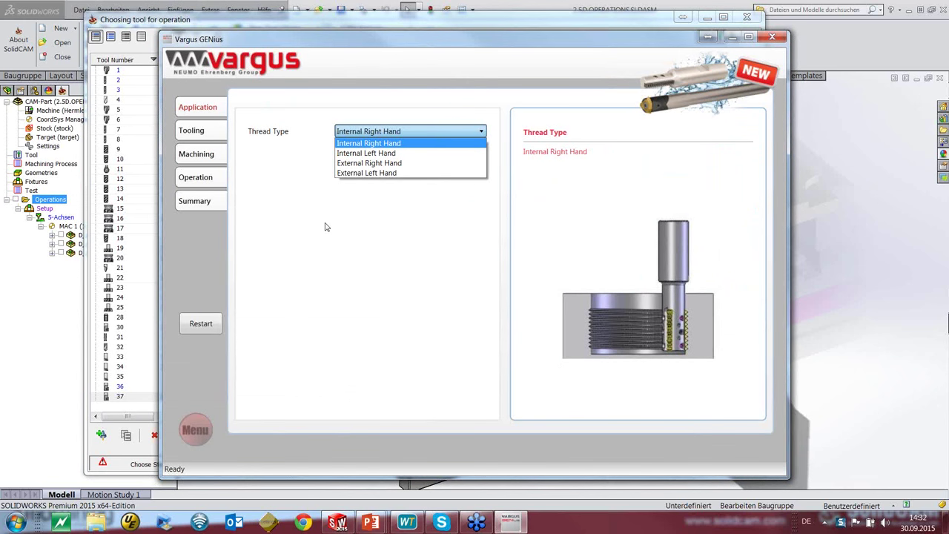
pyautogui.click(391, 146)
pyautogui.click(379, 153)
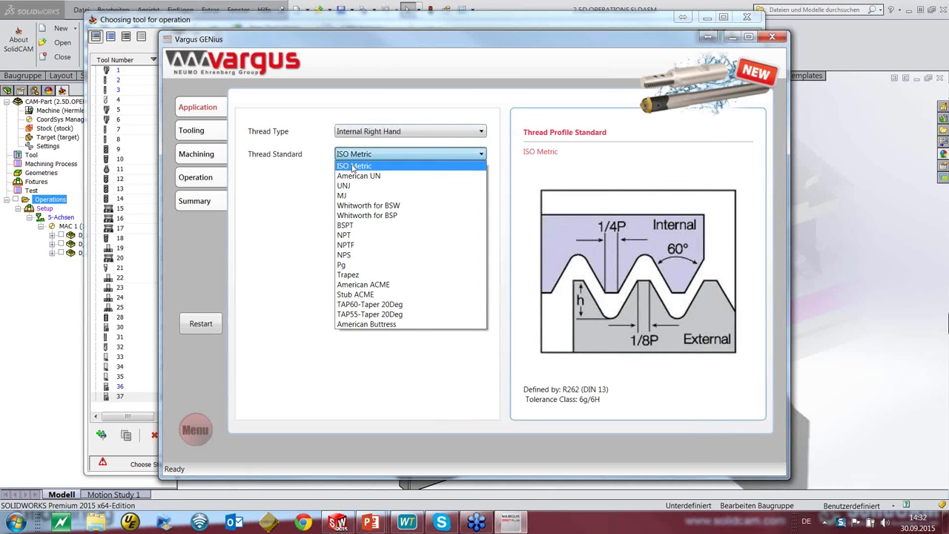
pyautogui.click(355, 167)
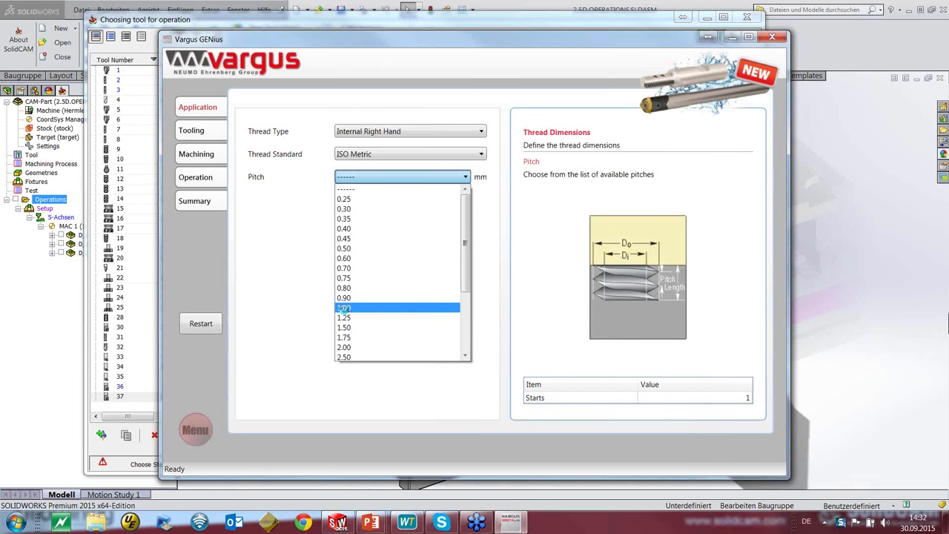
pyautogui.click(344, 307)
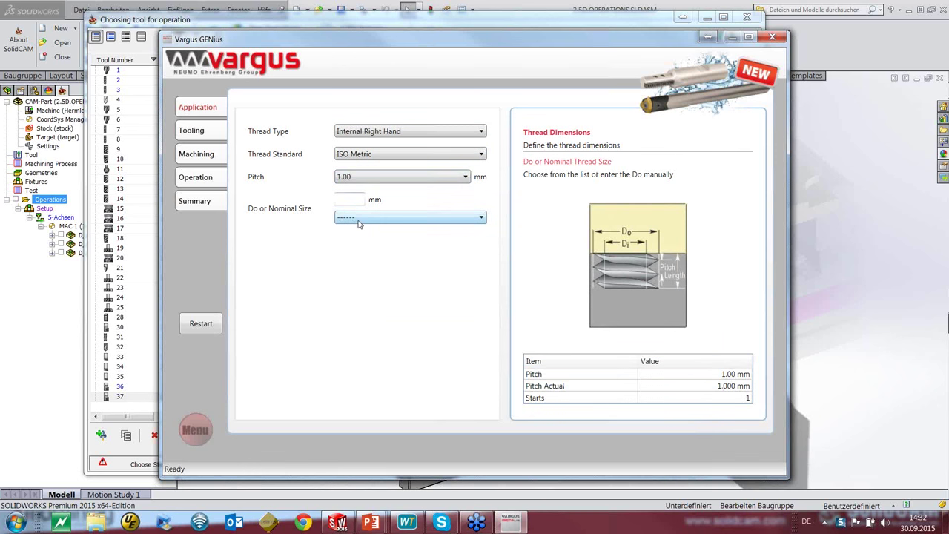
# Set the nominal thread size to M6 x 1 Coarse, the thread length to 16 mm, and the workpiece material to P-6
pyautogui.click(358, 224)
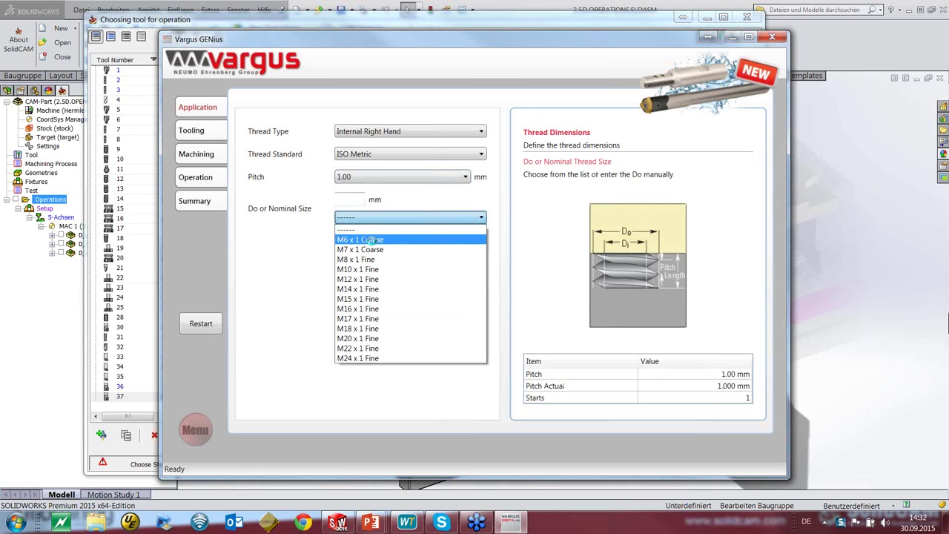
pyautogui.click(371, 240)
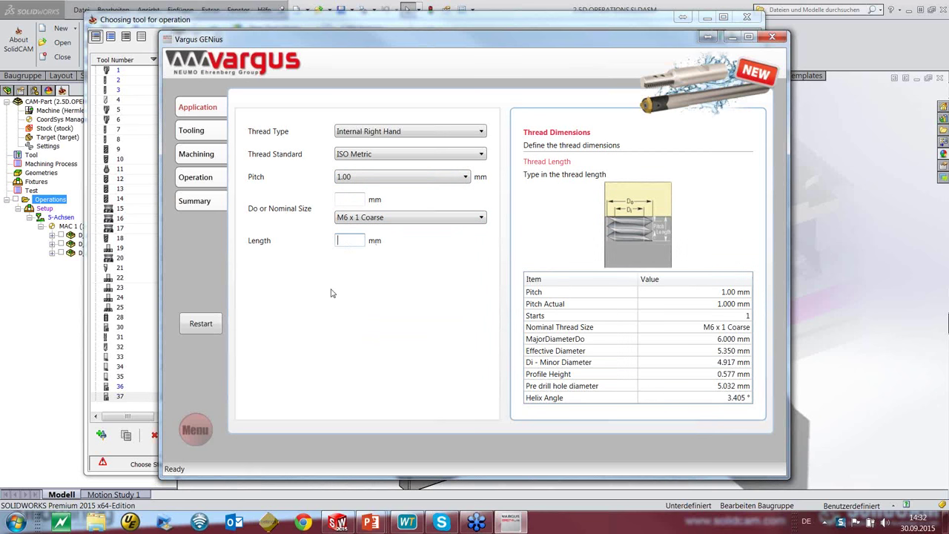
pyautogui.write('16')
pyautogui.click(348, 264)
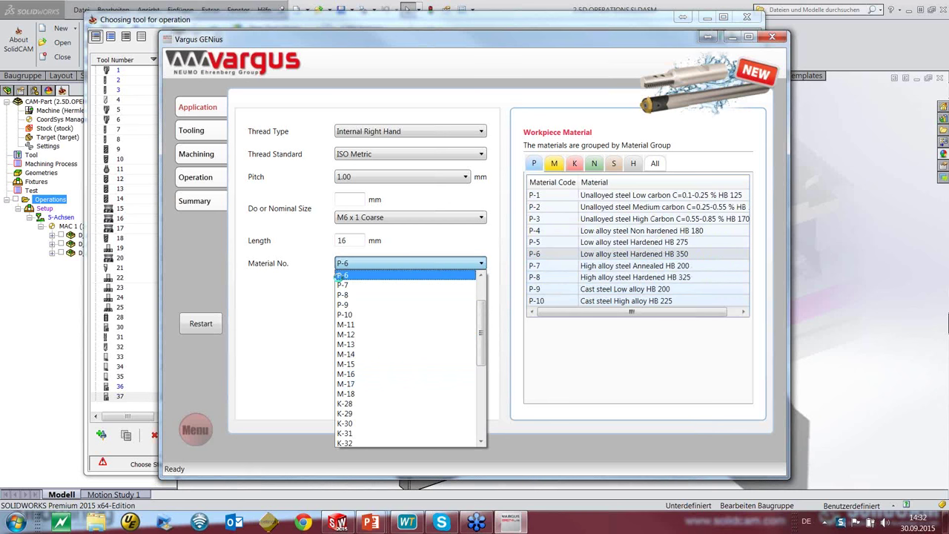
pyautogui.click(340, 276)
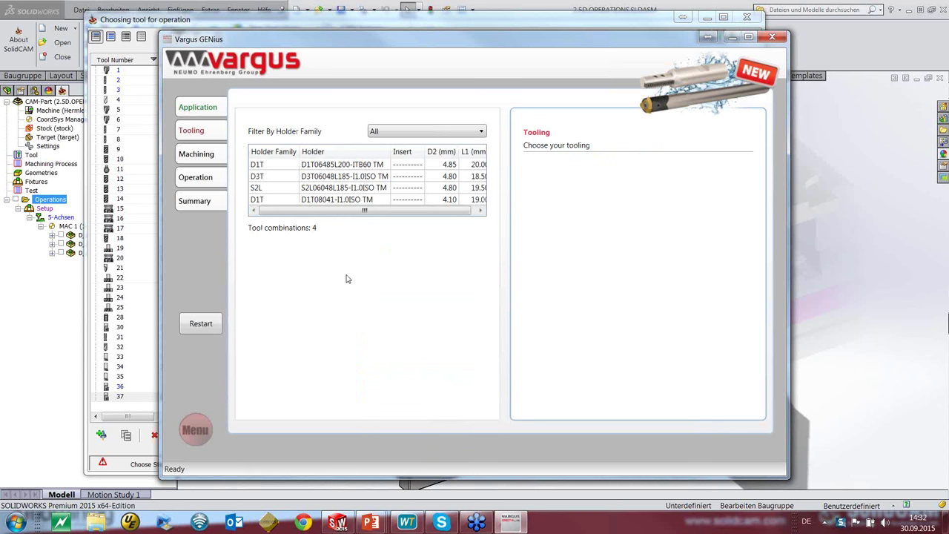
# Compare the drawings of the suggested tool combinations and choose the D3T holder D3T06048L185-I1.0ISO TM
pyautogui.click(321, 165)
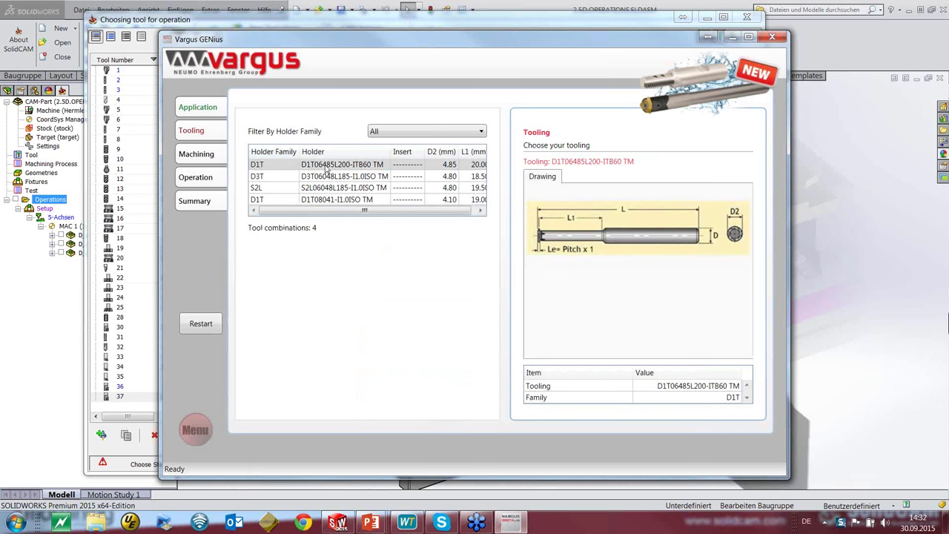
pyautogui.click(323, 177)
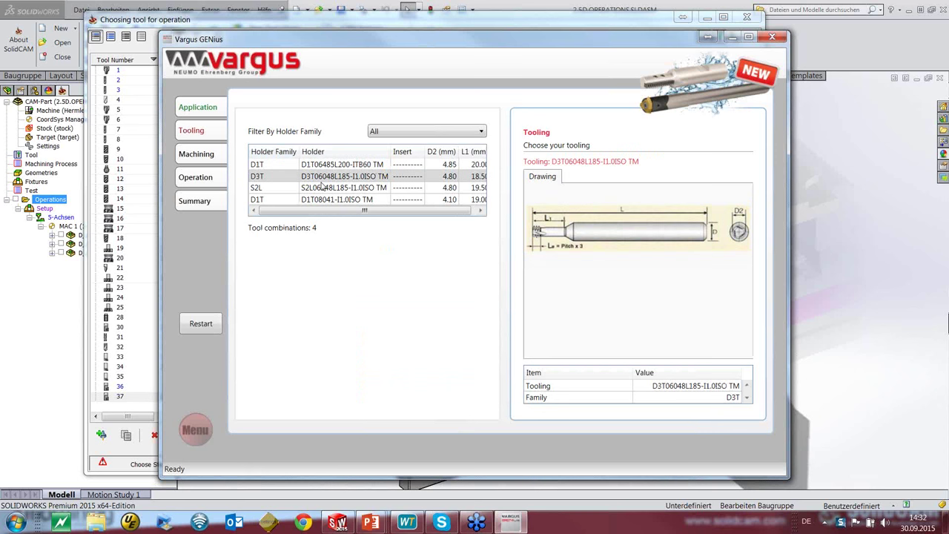
pyautogui.press('Down')
pyautogui.press('Down')
pyautogui.press('Up')
pyautogui.press('Up')
pyautogui.press('Up')
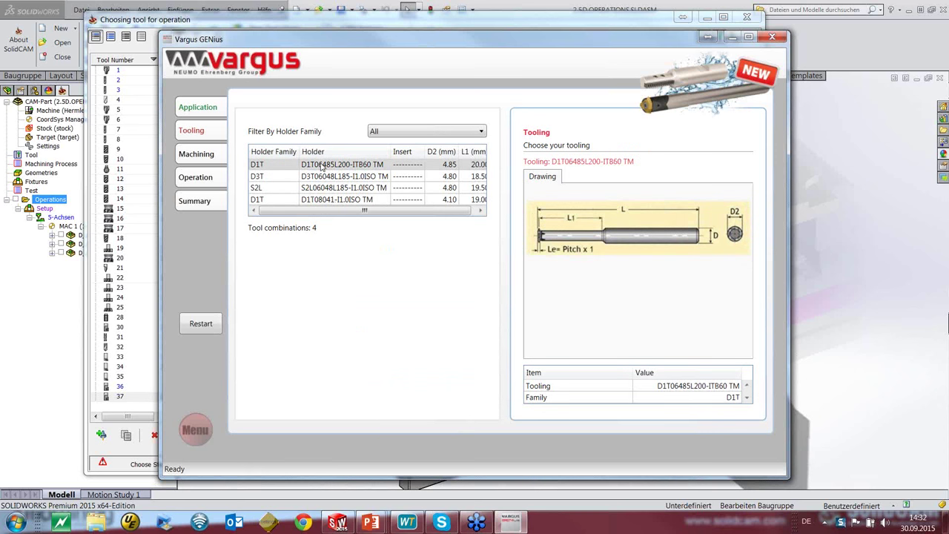
pyautogui.press('Down')
pyautogui.click(323, 188)
pyautogui.click(324, 200)
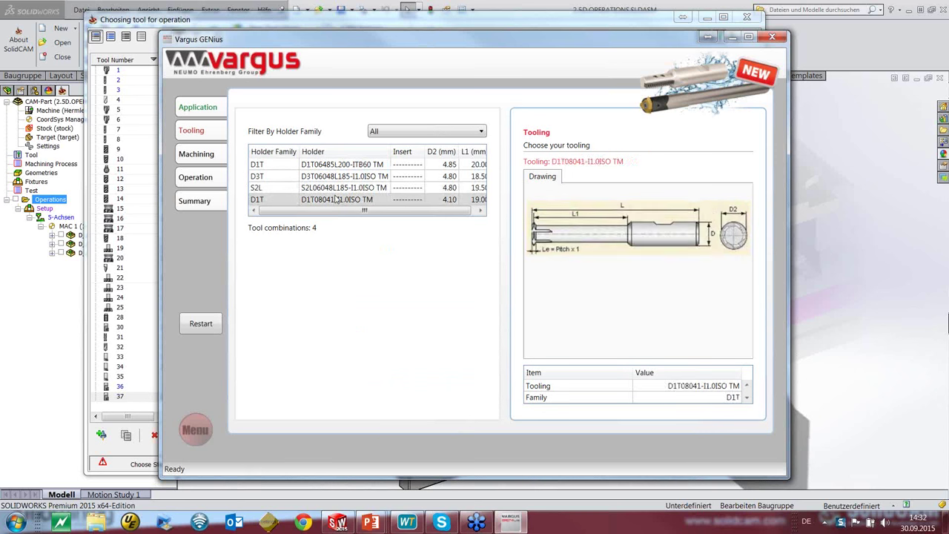
pyautogui.click(340, 188)
pyautogui.click(340, 178)
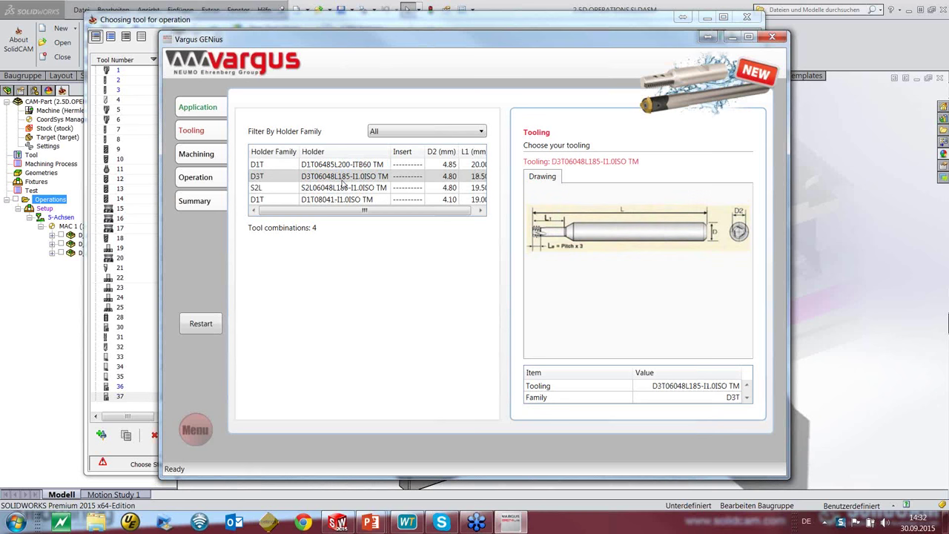
pyautogui.click(339, 177)
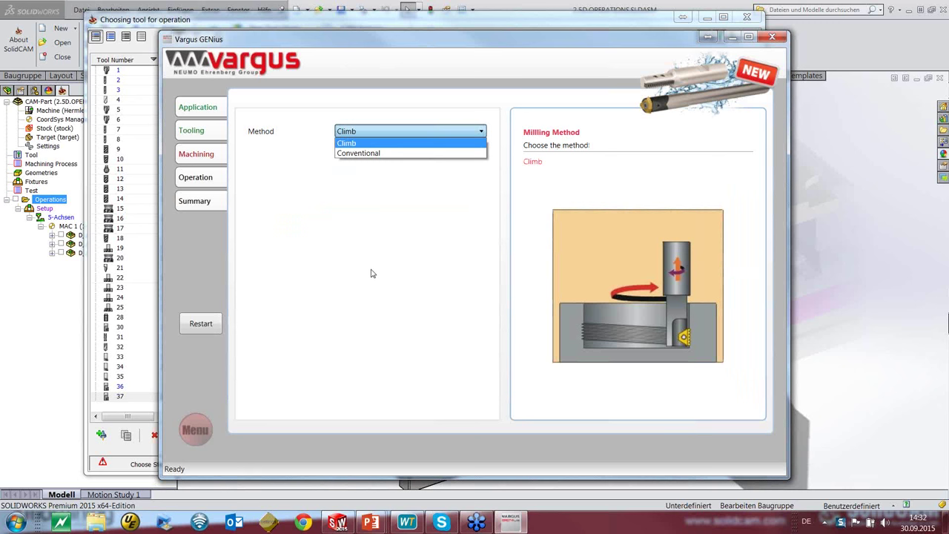
# Set the machining to the Climb method with a Continuous path type and 1 radial pass
pyautogui.click(347, 144)
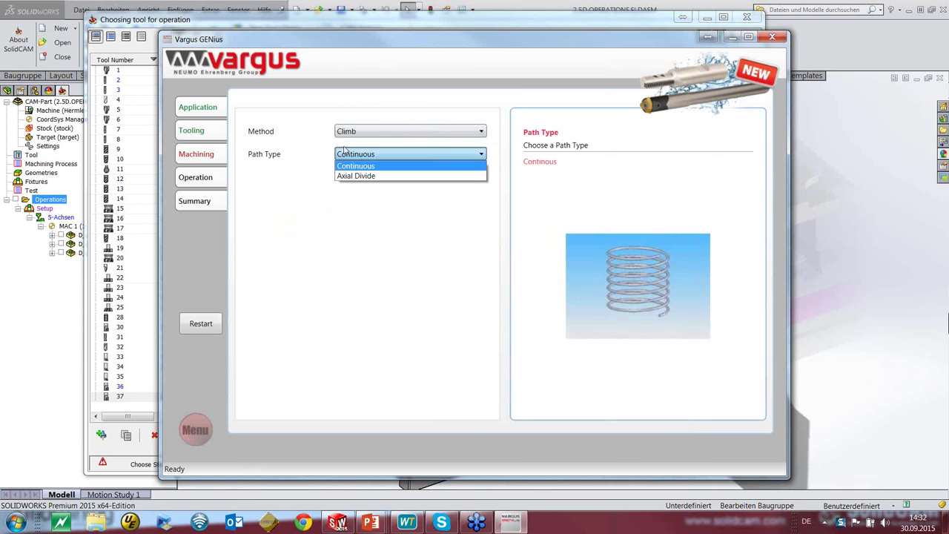
pyautogui.click(362, 167)
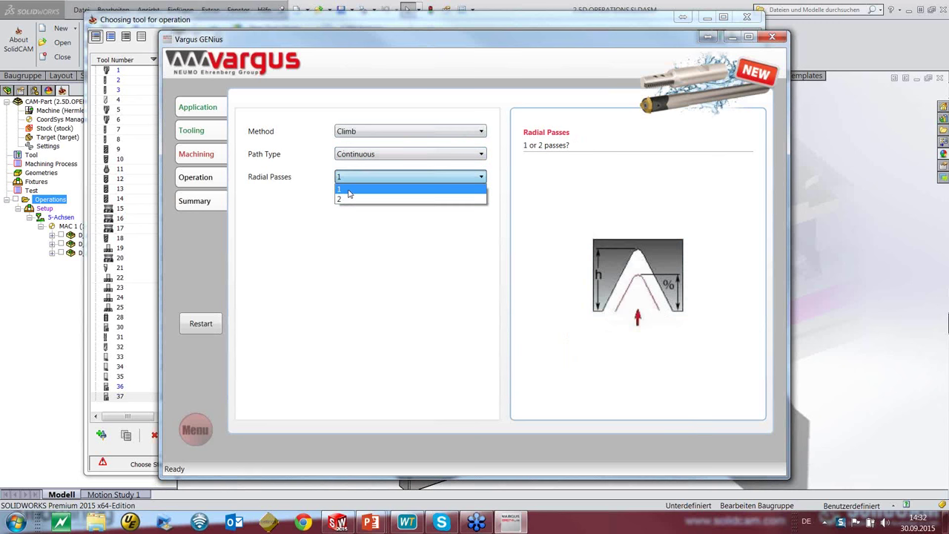
pyautogui.click(348, 189)
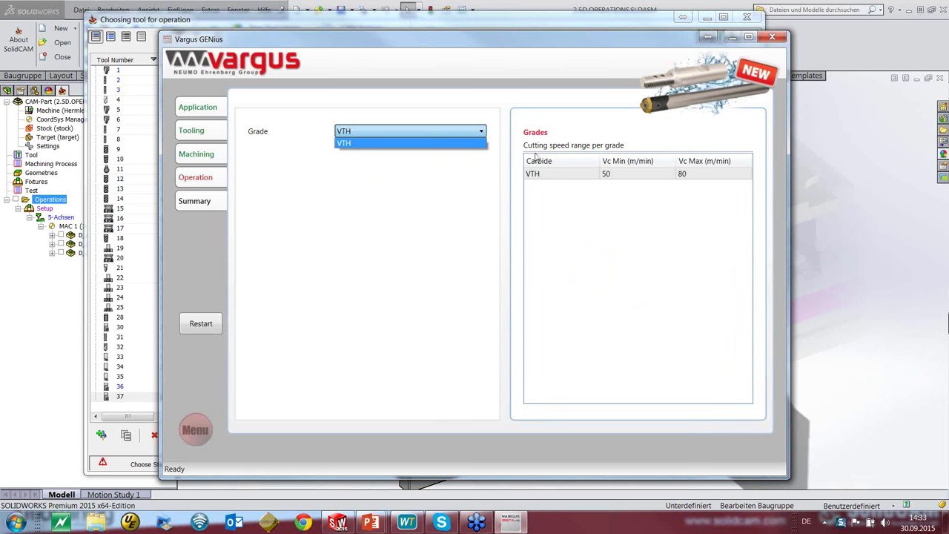
# Choose grade VTH with 65 m/min cutting speed, 4310 RPM, 0.0132 mm/tooth feed, 30 % tool entry and 200 mm Z-axis retraction
pyautogui.click(352, 144)
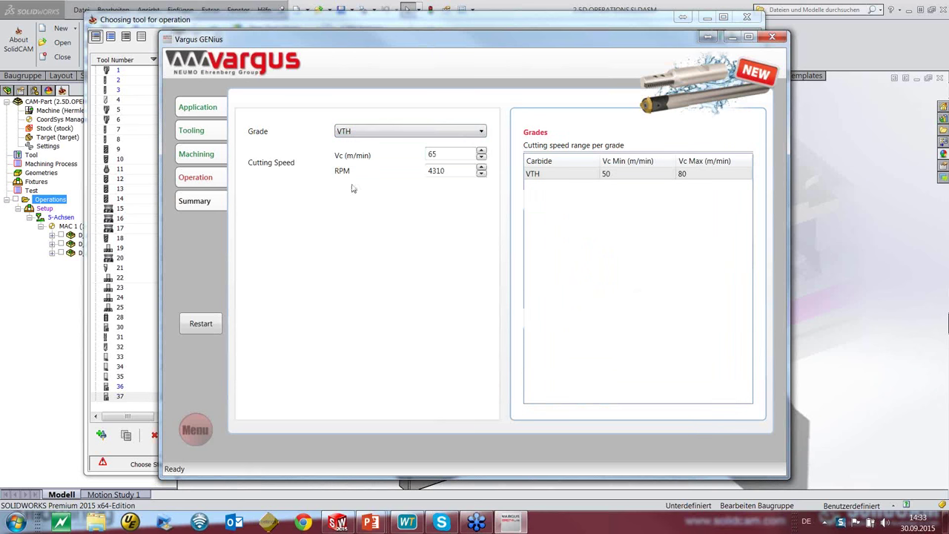
pyautogui.click(458, 172)
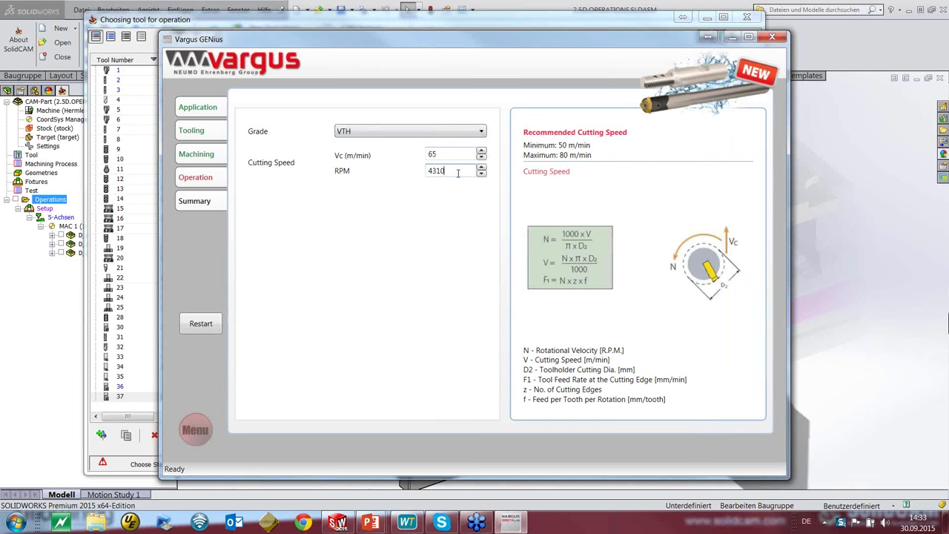
pyautogui.press('Return')
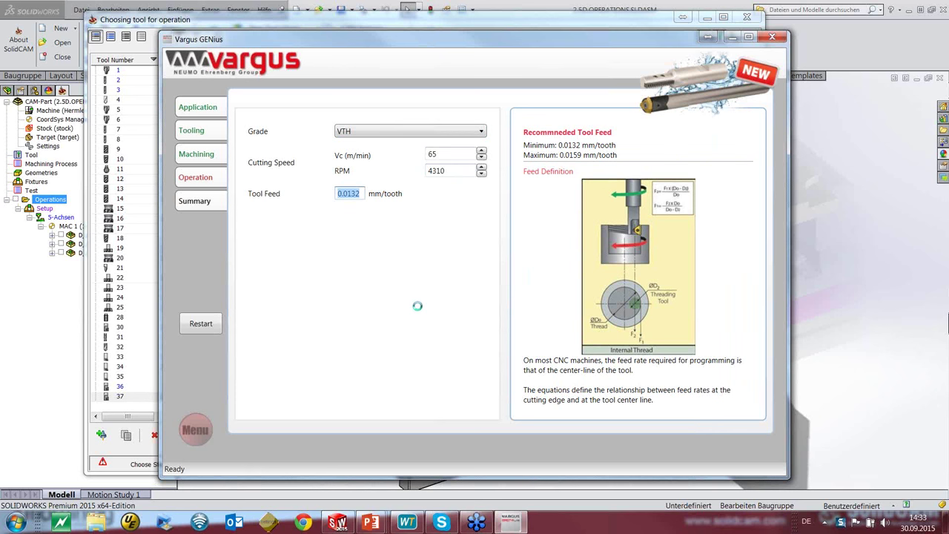
pyautogui.press('Return')
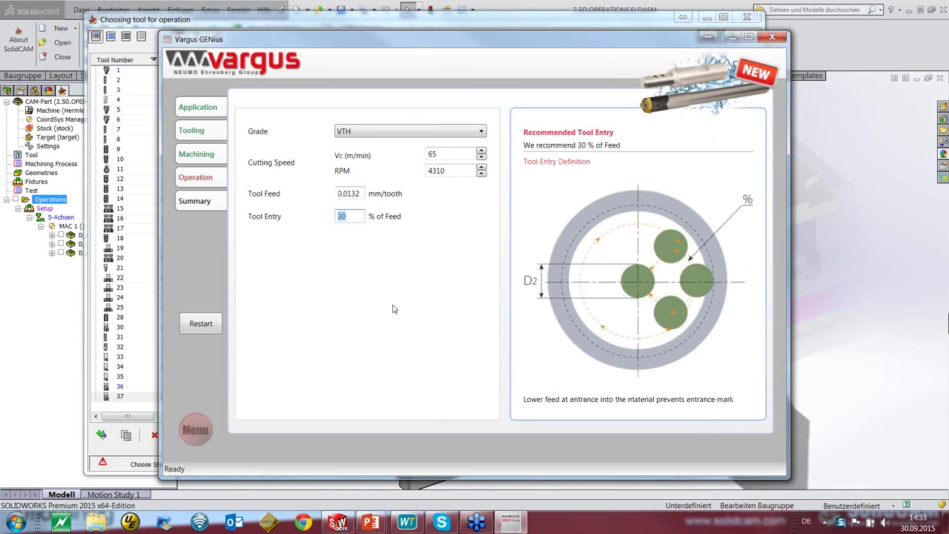
pyautogui.press('Return')
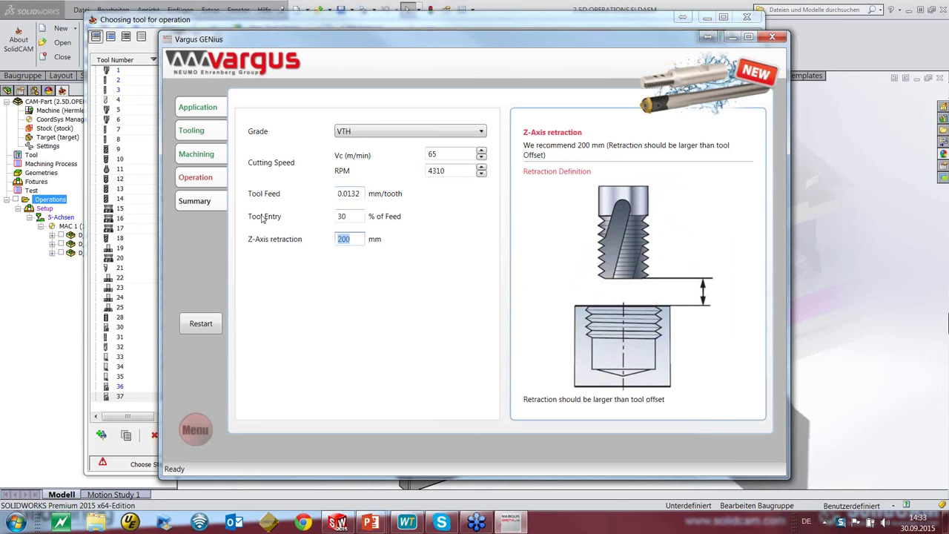
pyautogui.press('Return')
# Choose the Fanuc 11M controller and Center of tool coordinates, accept offset numbers 10 and 60, and finish the thread mill definition
pyautogui.click(363, 265)
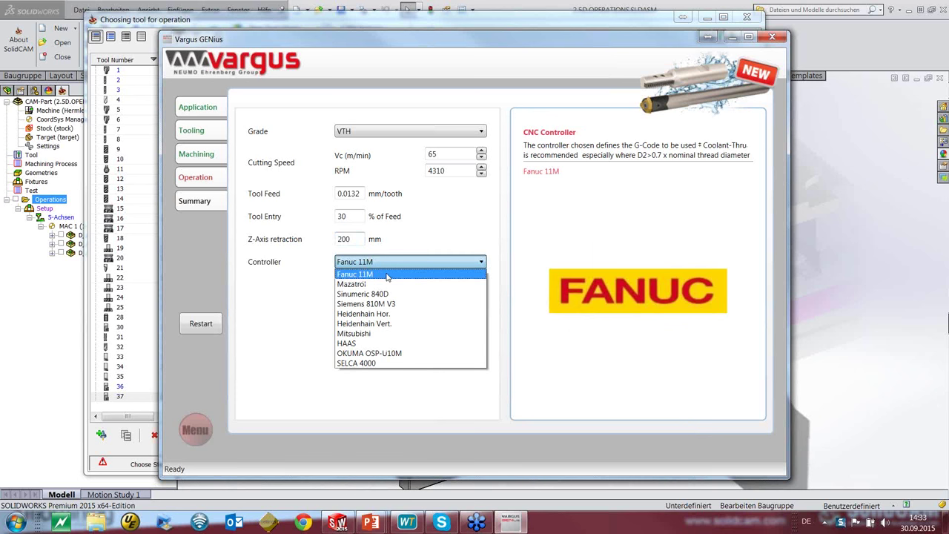
pyautogui.click(386, 274)
pyautogui.click(387, 284)
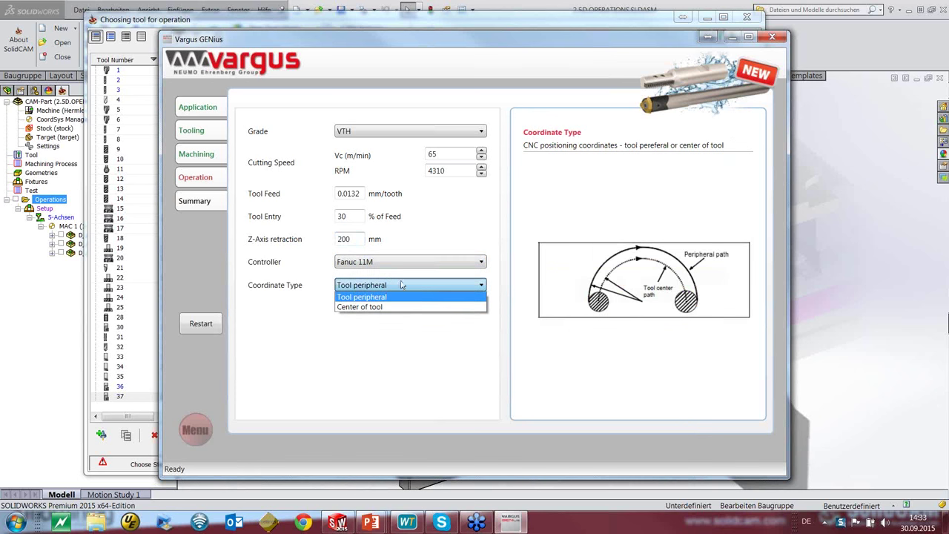
pyautogui.click(348, 307)
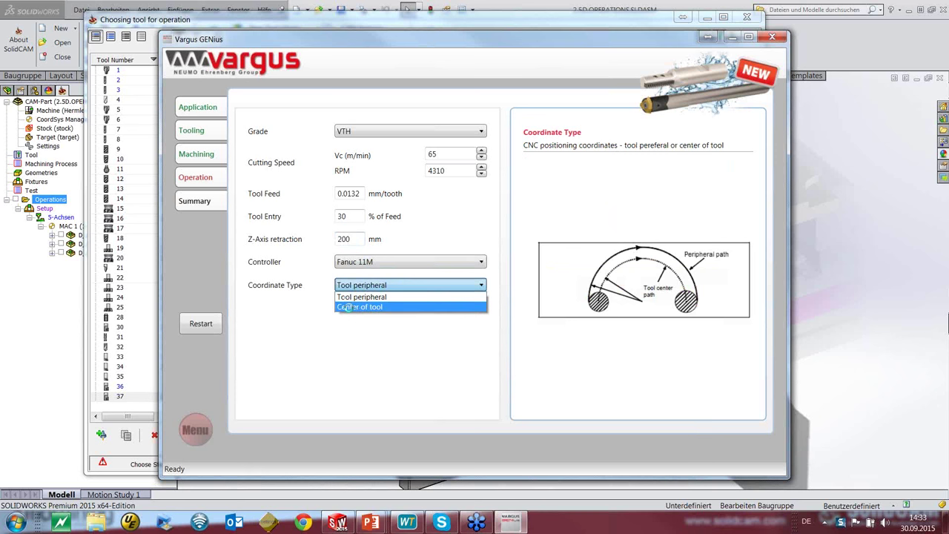
pyautogui.press('Return')
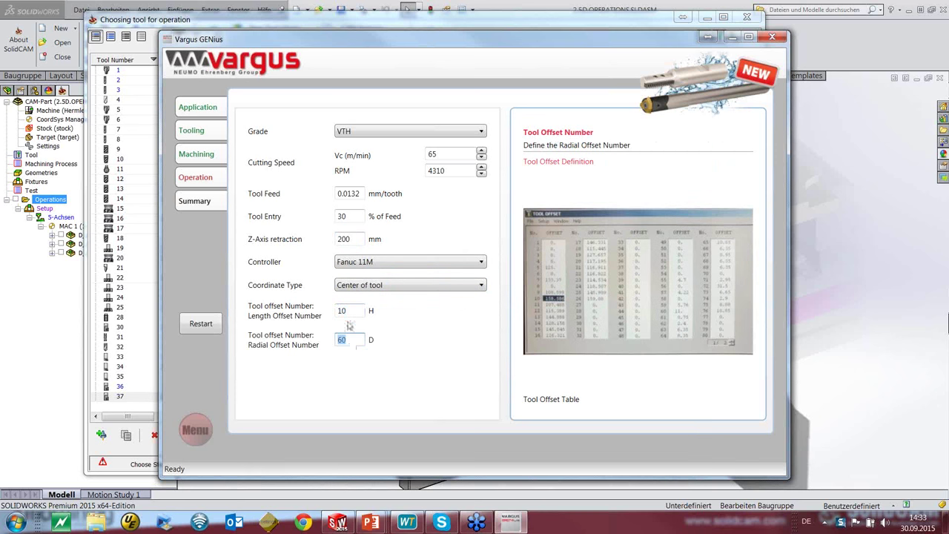
pyautogui.press('Return')
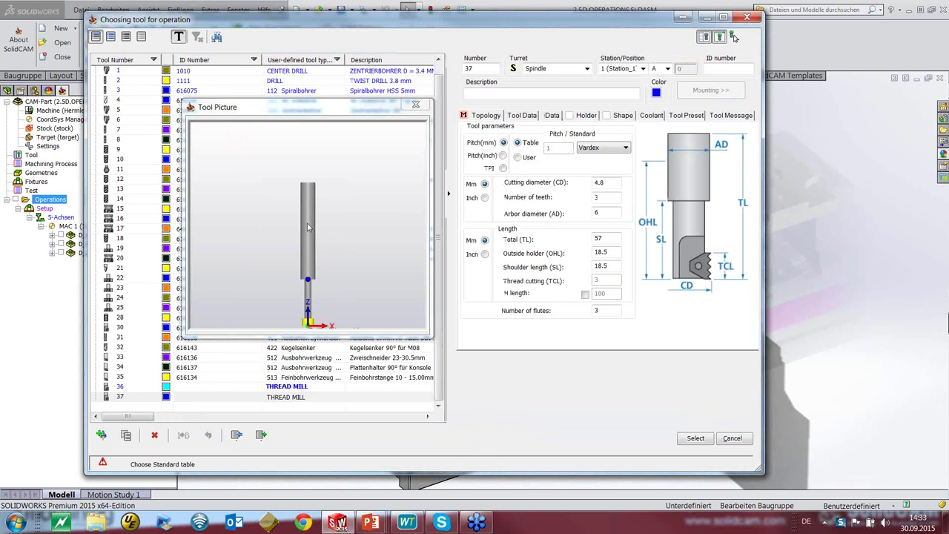
# Assign the imported thread mill to the operation and set the thread depth to 18
pyautogui.click(310, 268)
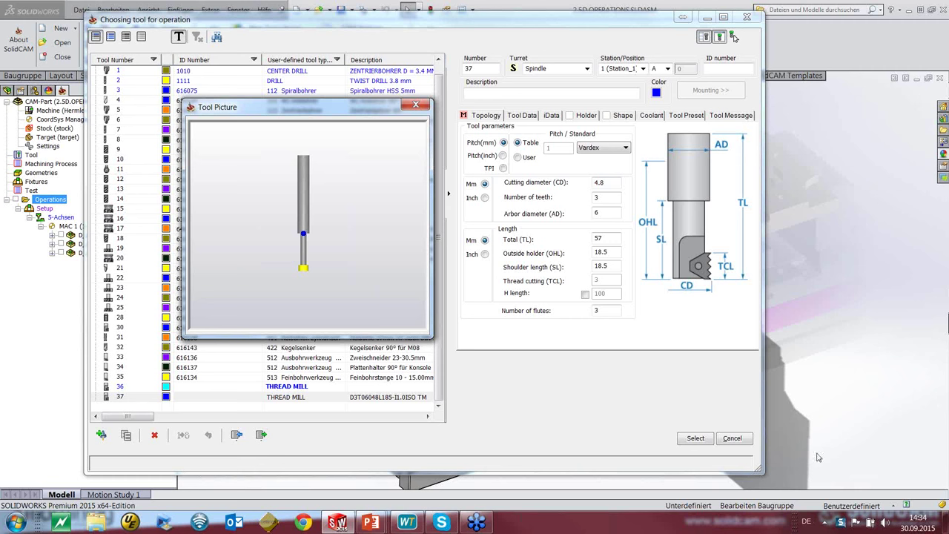
pyautogui.click(695, 438)
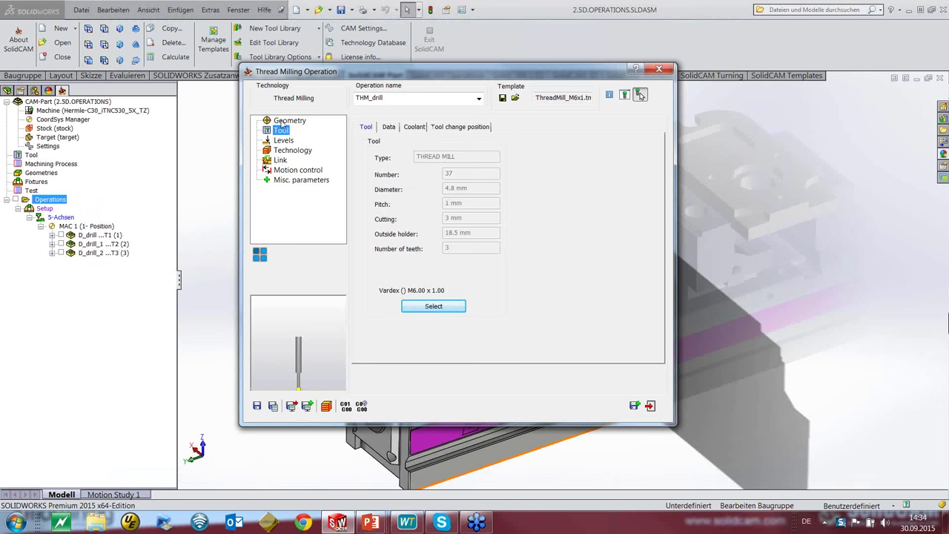
pyautogui.click(283, 141)
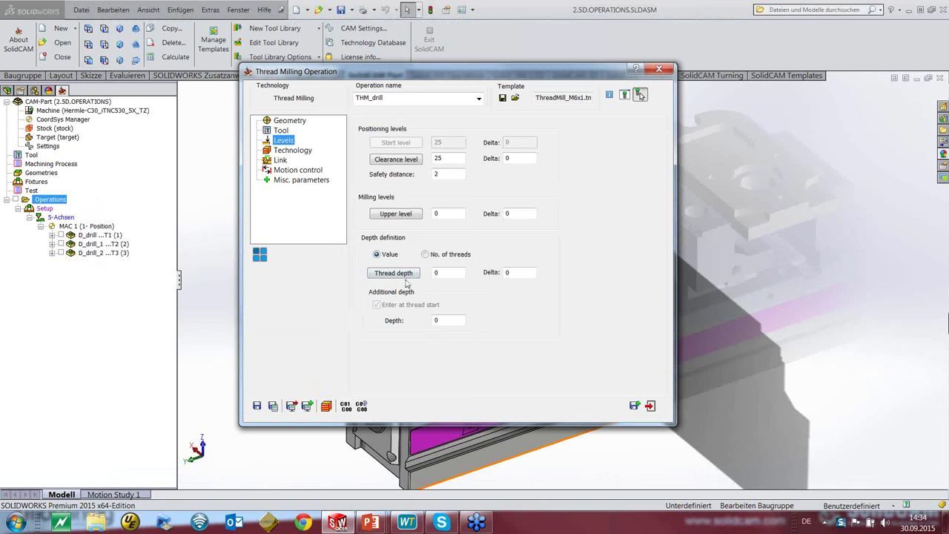
pyautogui.click(430, 273)
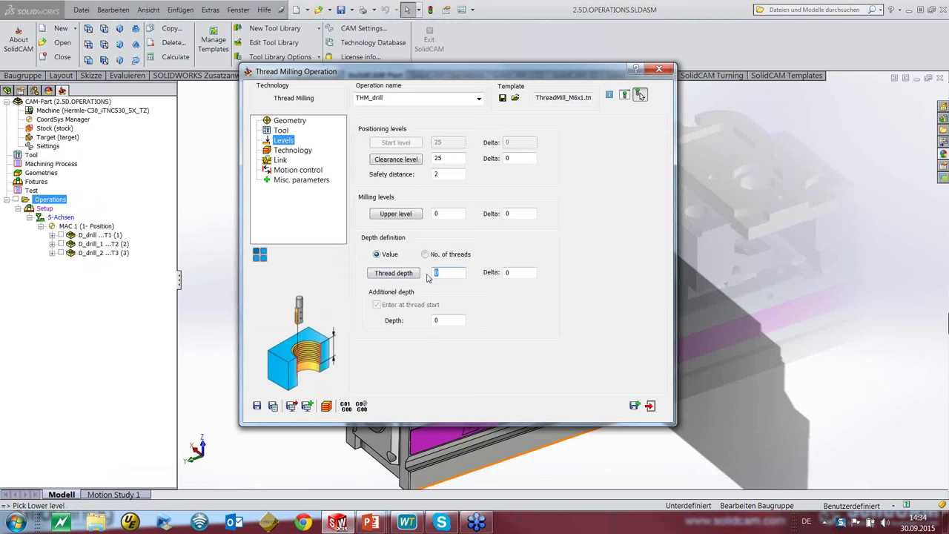
pyautogui.write('18')
# Save and calculate the thread milling operation and play its toolpath in the Host CAD simulation
pyautogui.click(292, 151)
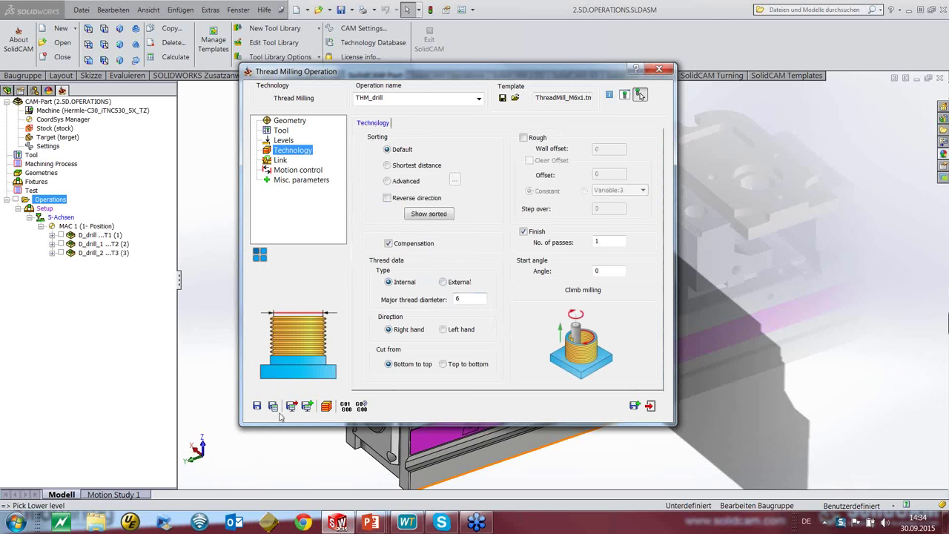
pyautogui.click(327, 407)
pyautogui.press('Return')
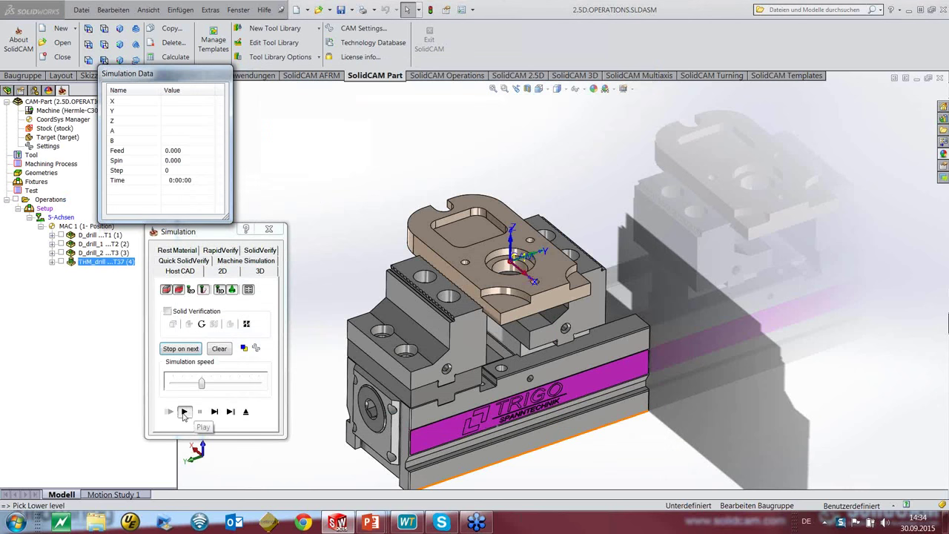
pyautogui.click(184, 412)
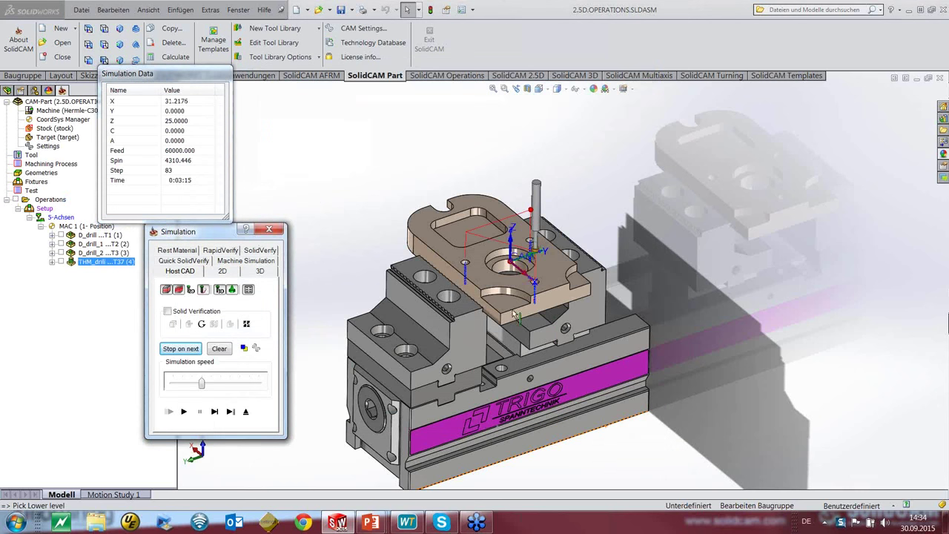
# Open the clamped plate's part model in its own window and exit the simulation
pyautogui.click(515, 312)
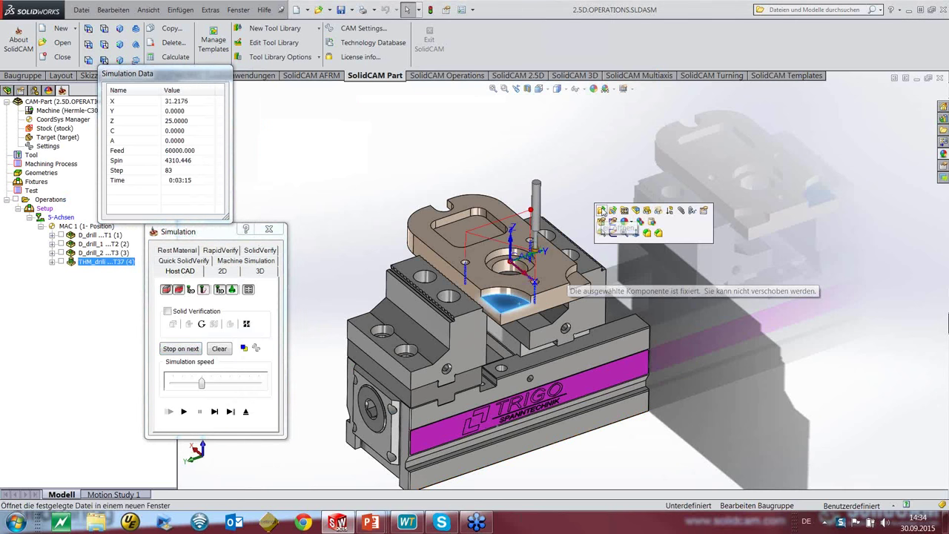
pyautogui.click(601, 210)
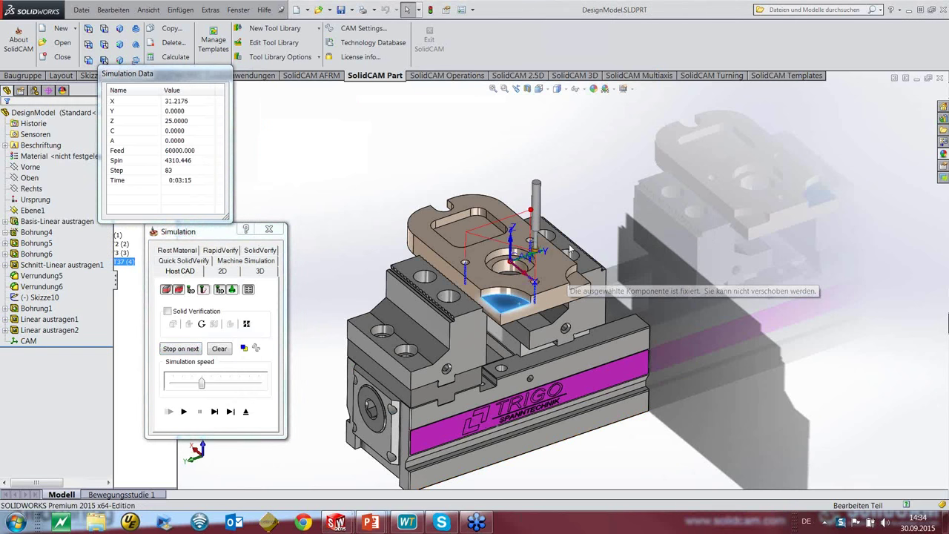
pyautogui.moveTo(542, 233); pyautogui.dragTo(567, 252, button='middle')
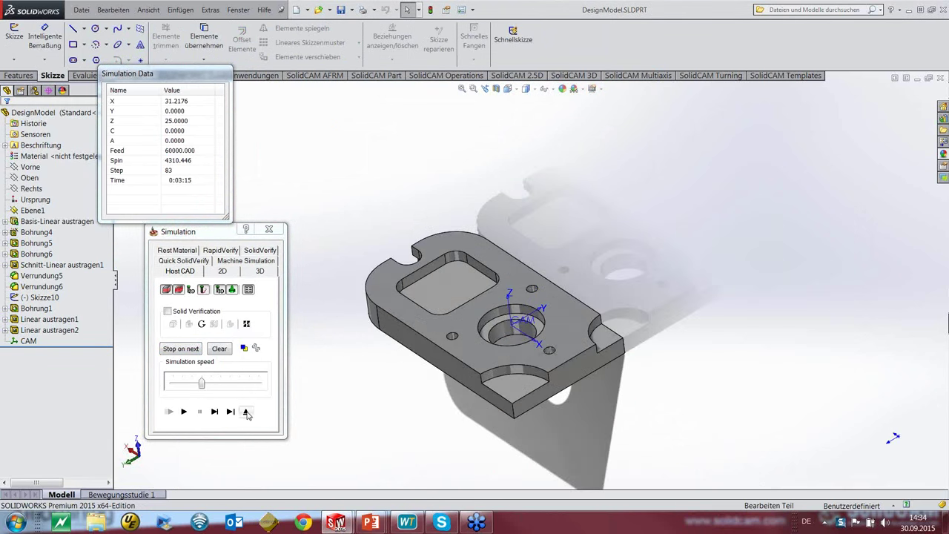
pyautogui.moveTo(623, 282); pyautogui.dragTo(621, 304, button='middle')
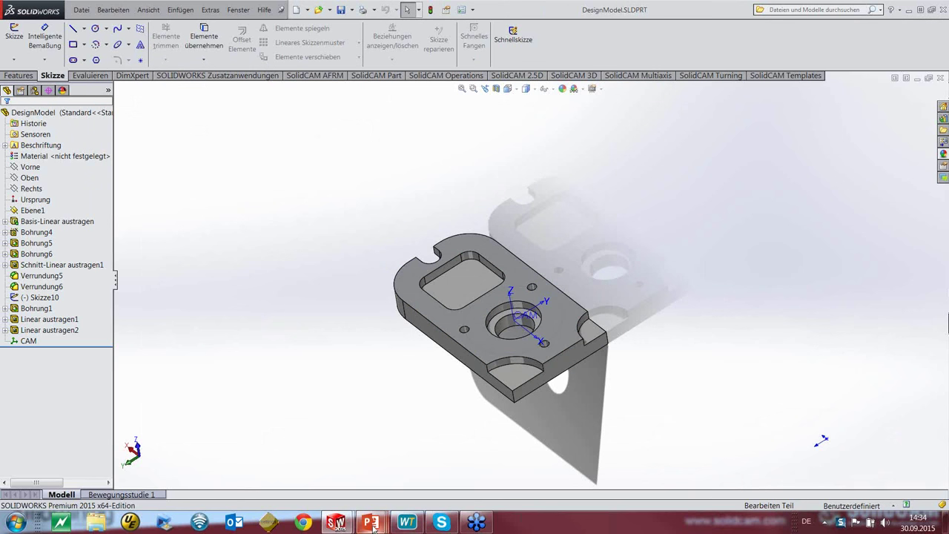
# Switch to the PowerPoint slide show and advance to the slide about integration with the Carmex tool library
pyautogui.moveTo(373, 527)
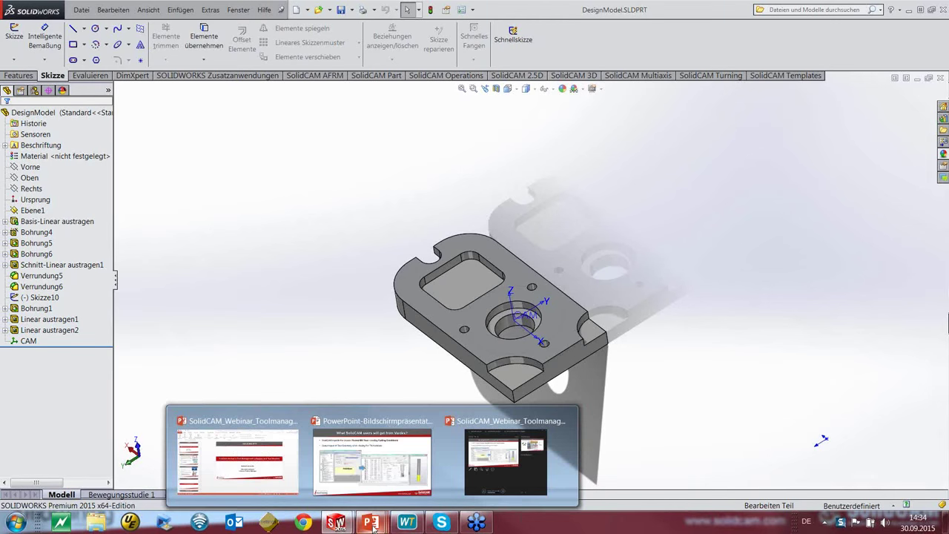
pyautogui.click(365, 479)
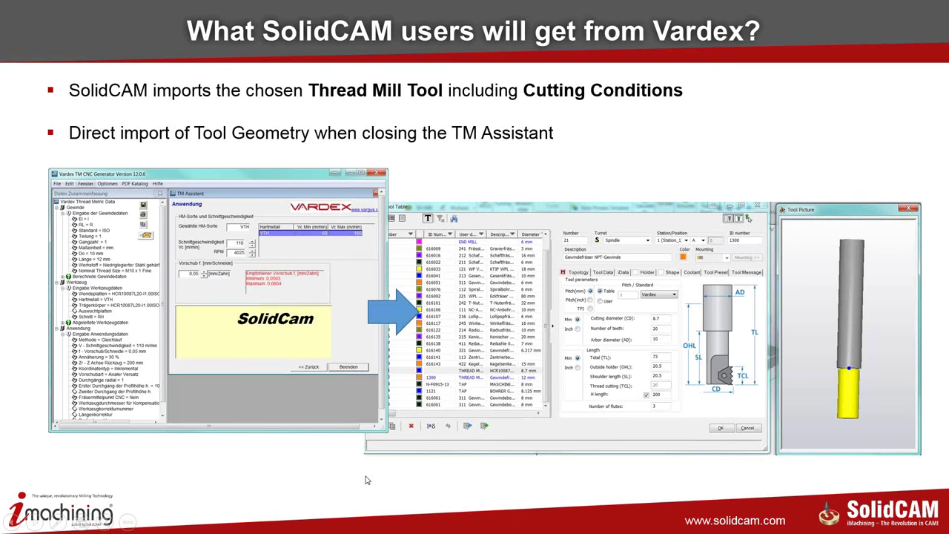
pyautogui.click(366, 479)
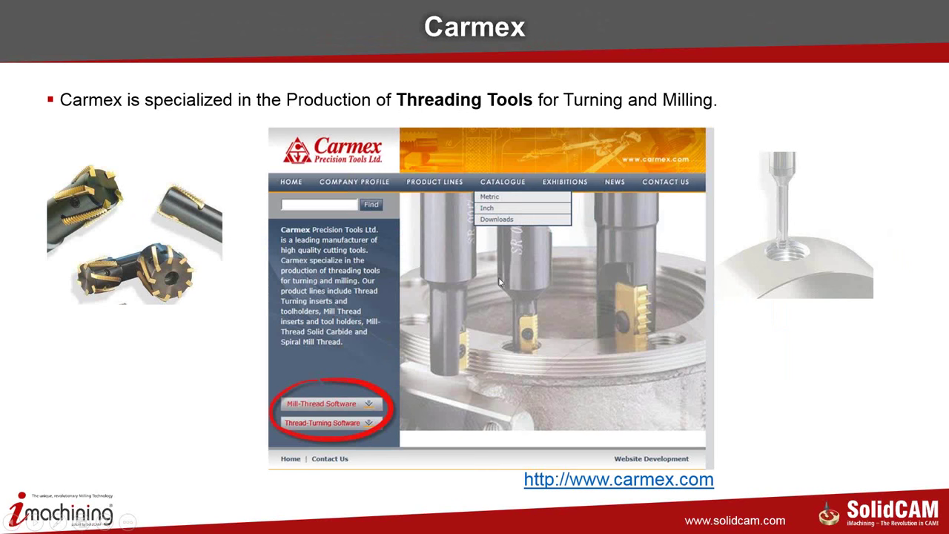
pyautogui.click(427, 401)
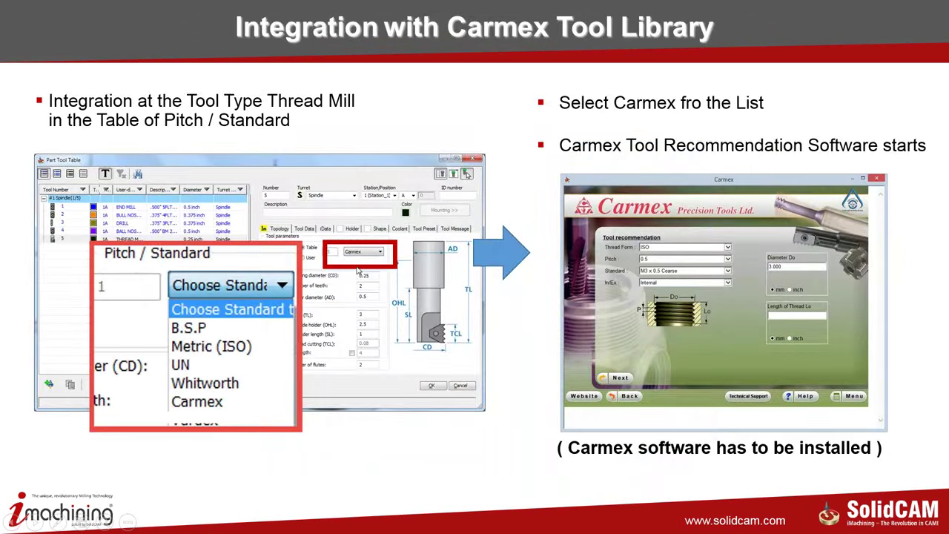
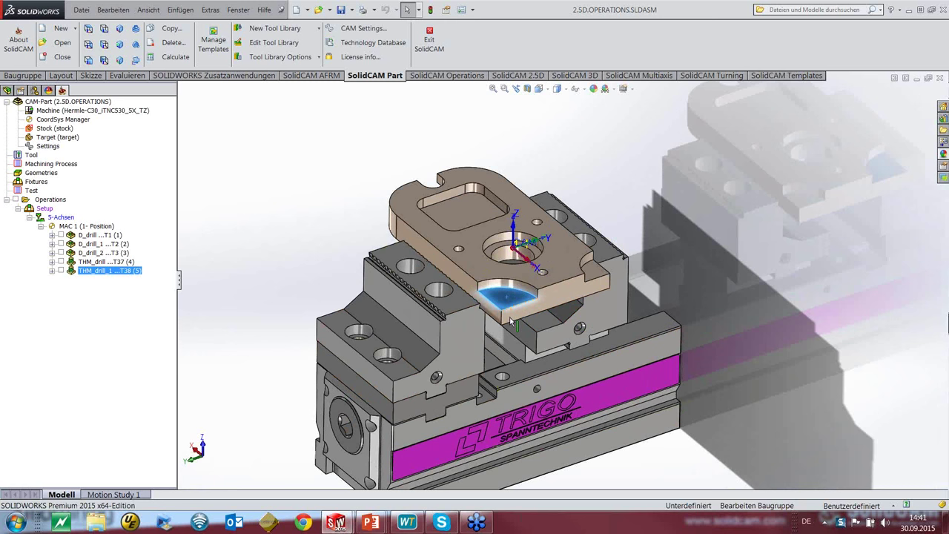
# Add a Profile milling operation and define its geometry from the arc edge of the plate's front corner cutout
pyautogui.scroll(-2, 511, 321)
pyautogui.scroll(1, 565, 277)
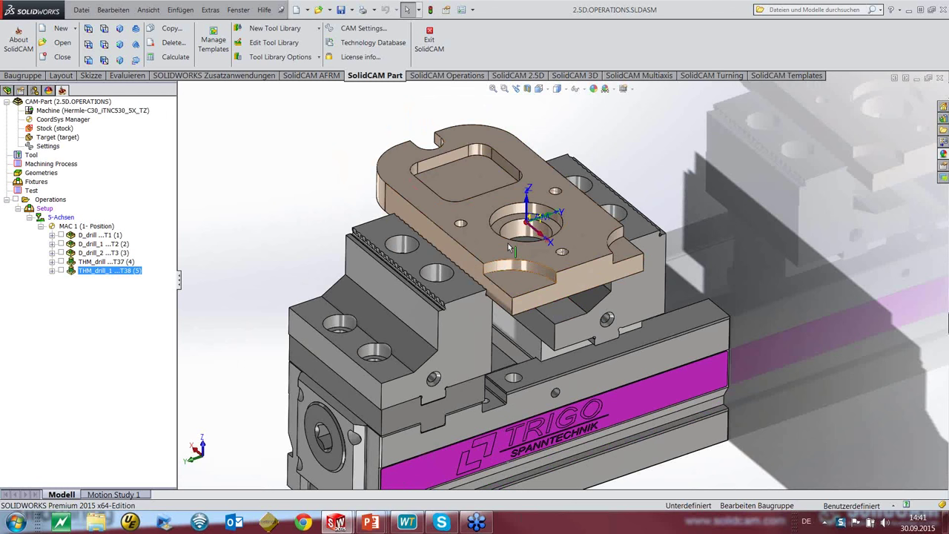
pyautogui.click(525, 298)
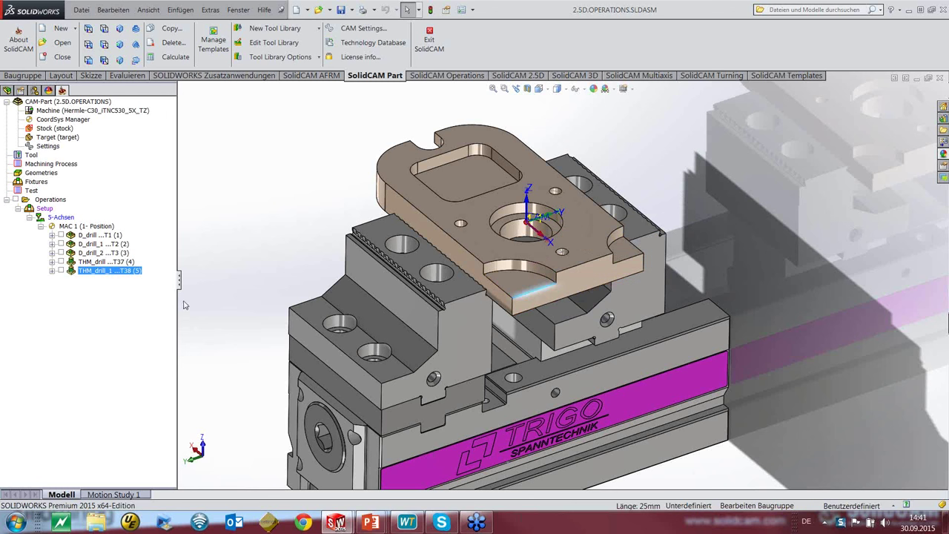
pyautogui.rightClick(55, 200)
pyautogui.moveTo(138, 224)
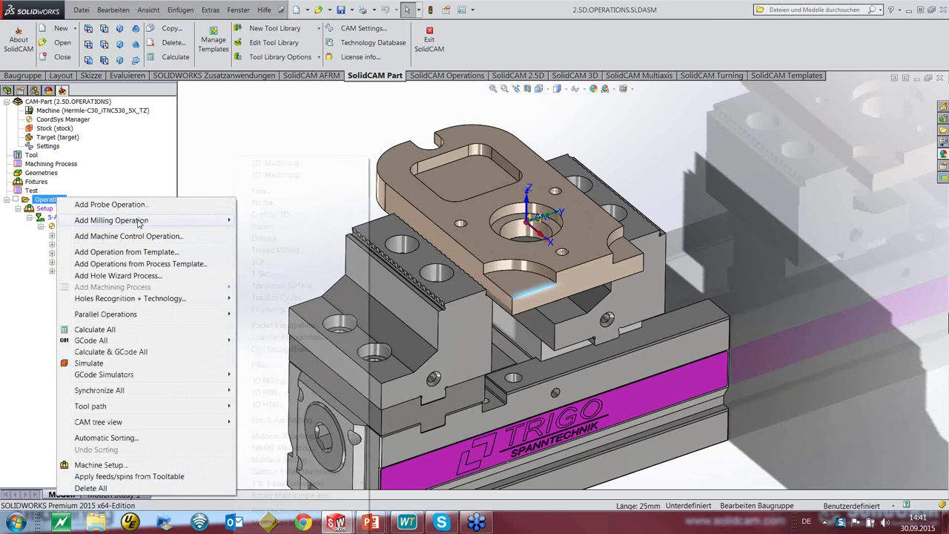
pyautogui.click(263, 203)
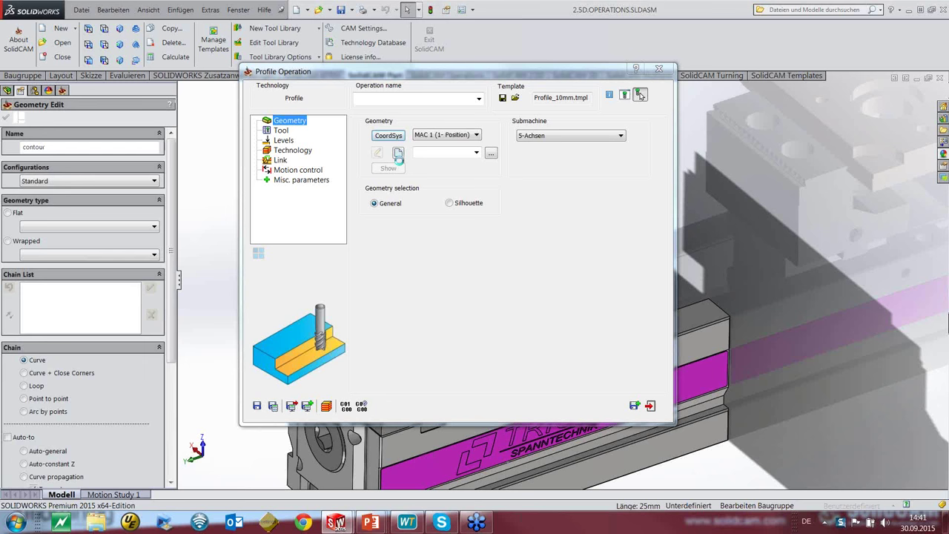
pyautogui.click(519, 267)
pyautogui.click(150, 288)
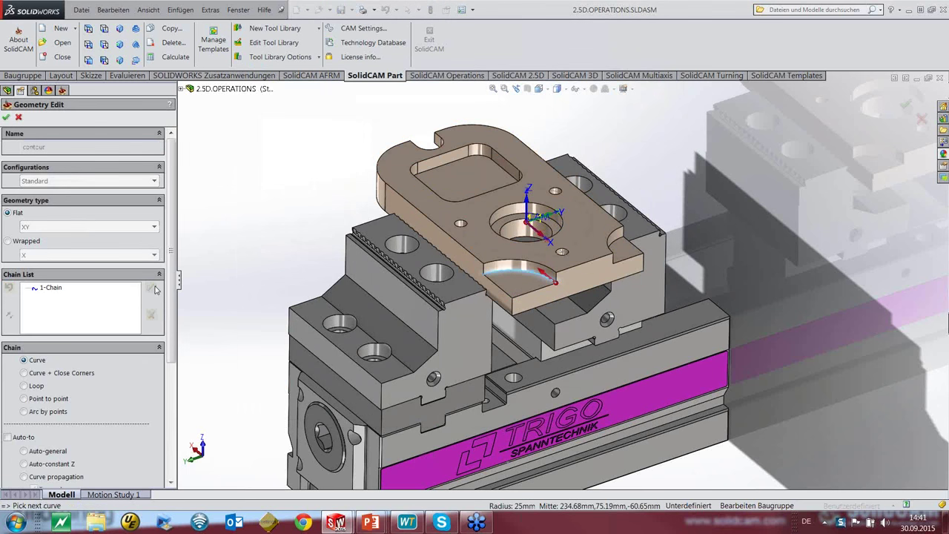
pyautogui.click(6, 118)
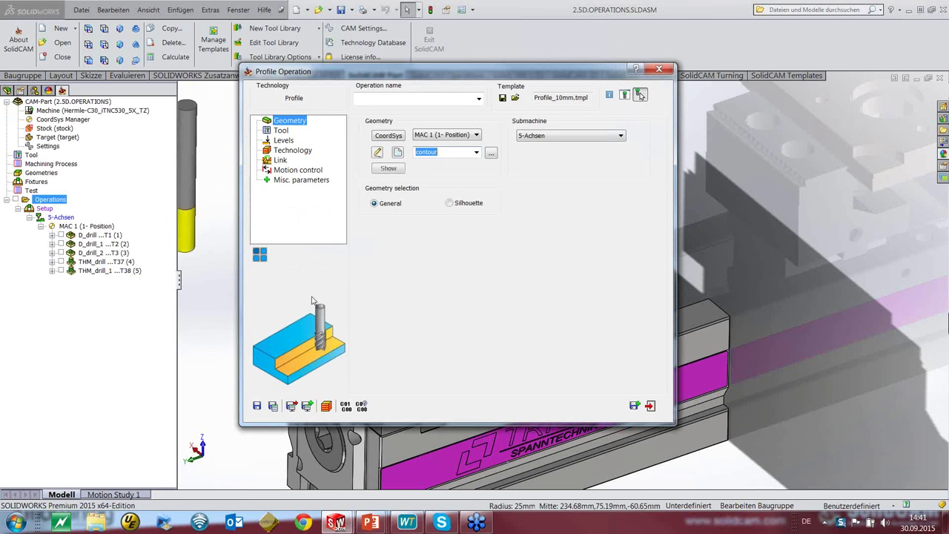
# Start importing a tool for the profile operation from the ISCAR Tool Advisor library type
pyautogui.click(281, 130)
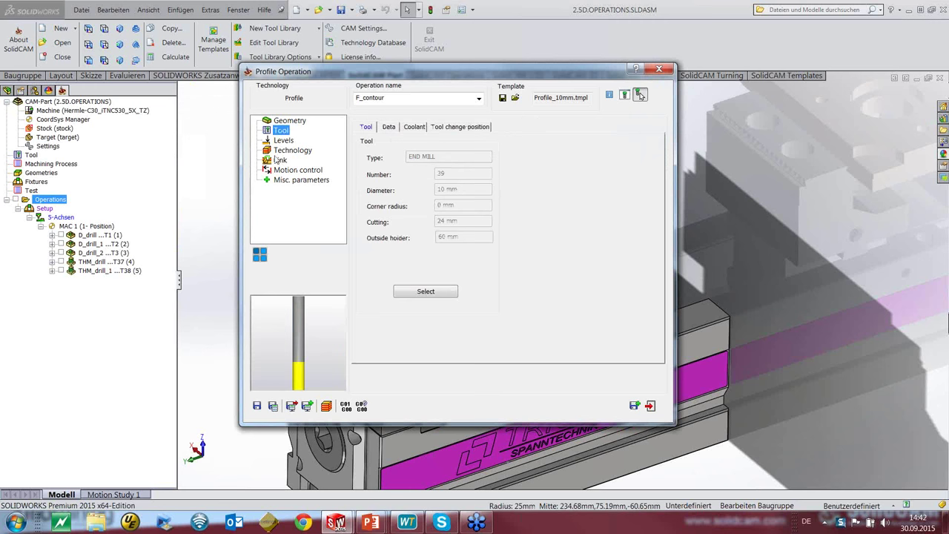
pyautogui.click(425, 291)
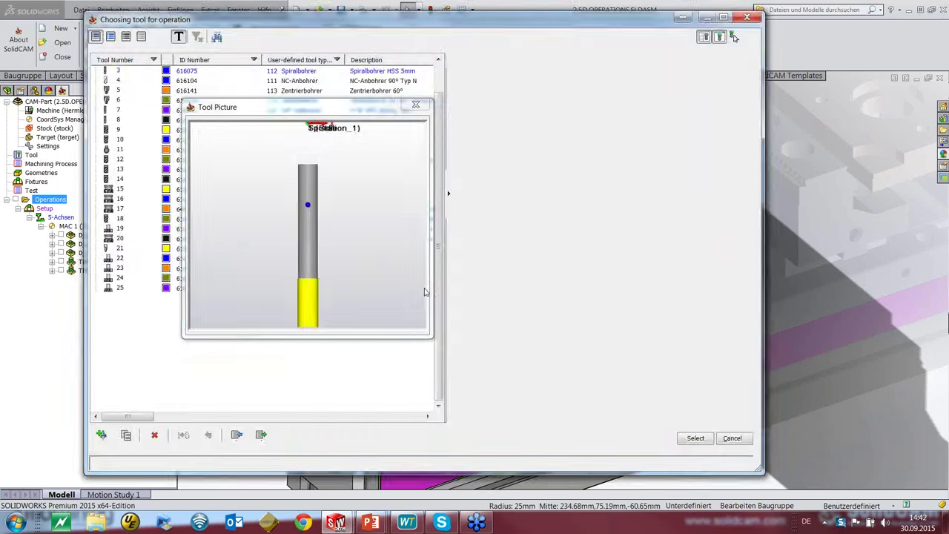
pyautogui.click(237, 435)
pyautogui.click(556, 83)
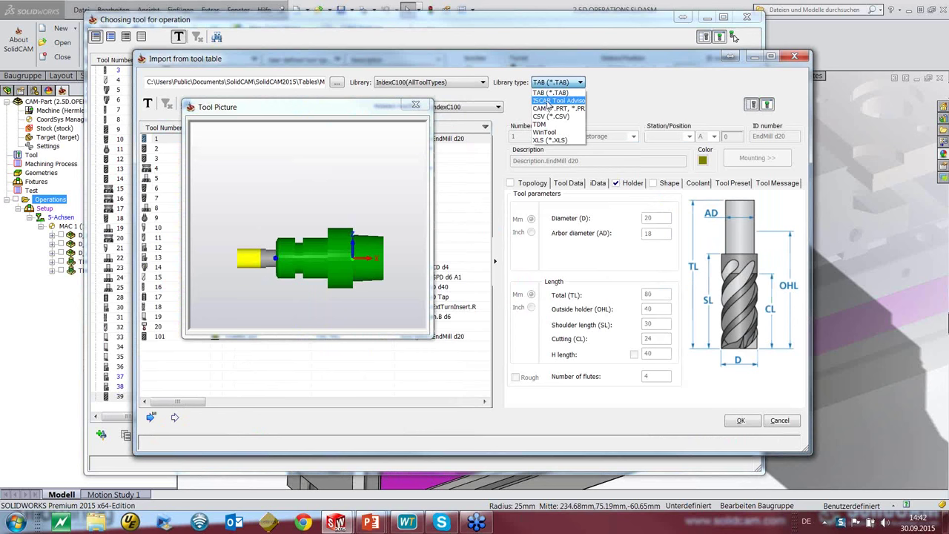
pyautogui.click(552, 100)
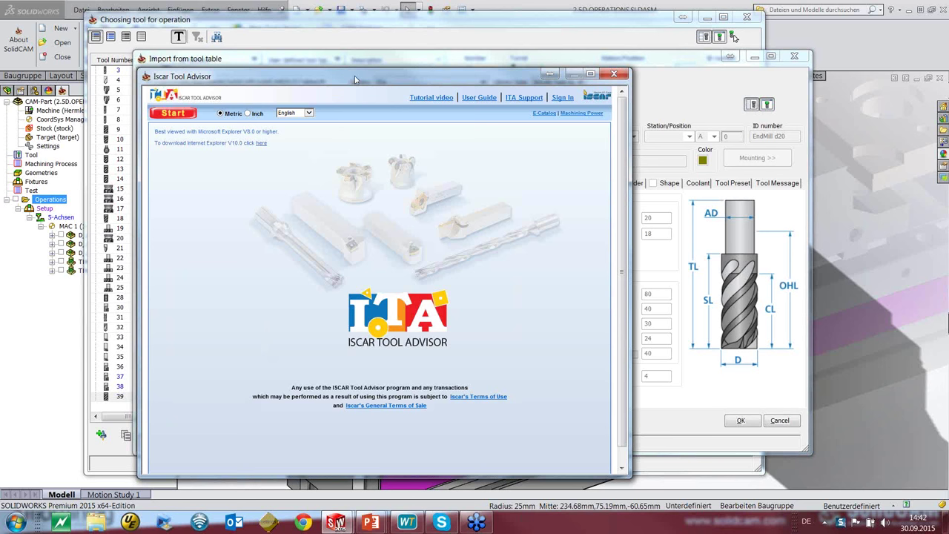
pyautogui.moveTo(355, 75); pyautogui.dragTo(380, 69)
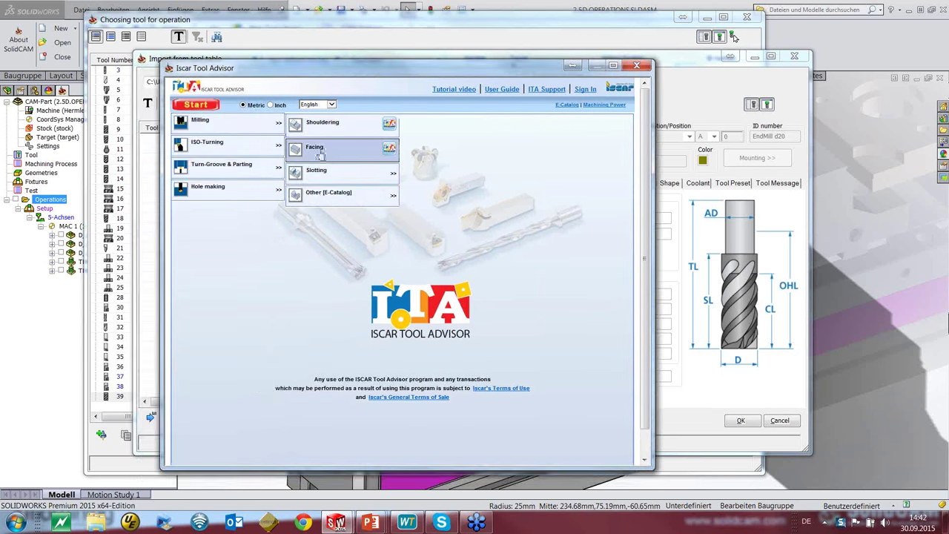
# Choose the Shouldering milling application and set the workpiece material to group 6, low alloy and cast steel
pyautogui.moveTo(319, 171)
pyautogui.moveTo(441, 199)
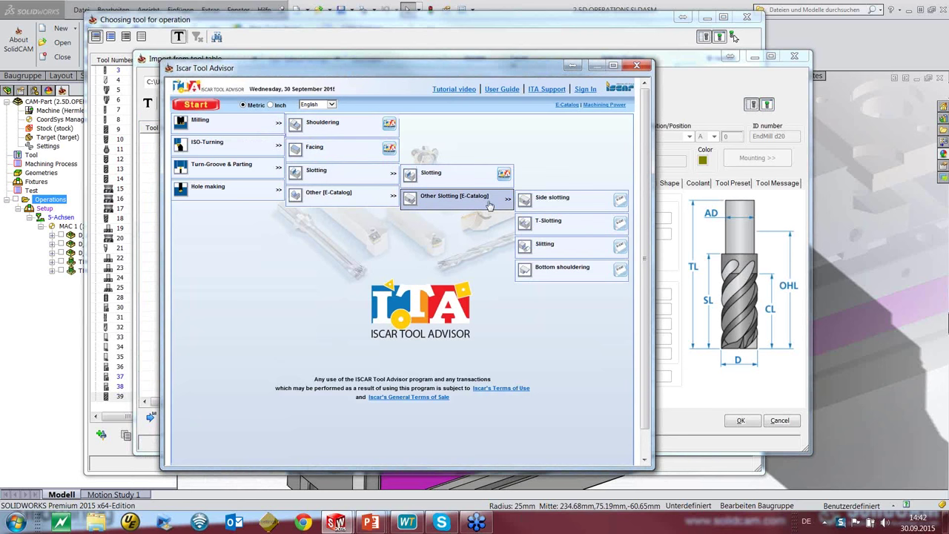
pyautogui.moveTo(373, 197)
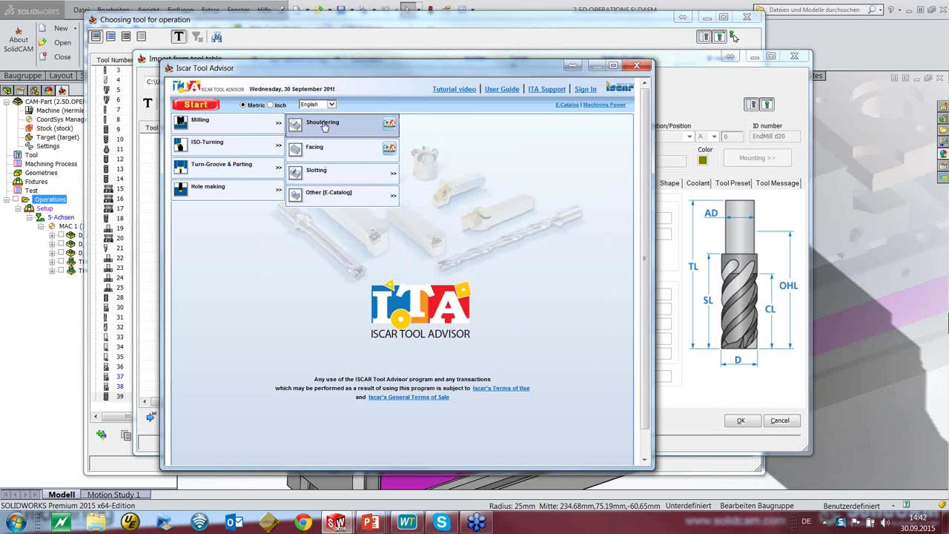
pyautogui.click(324, 127)
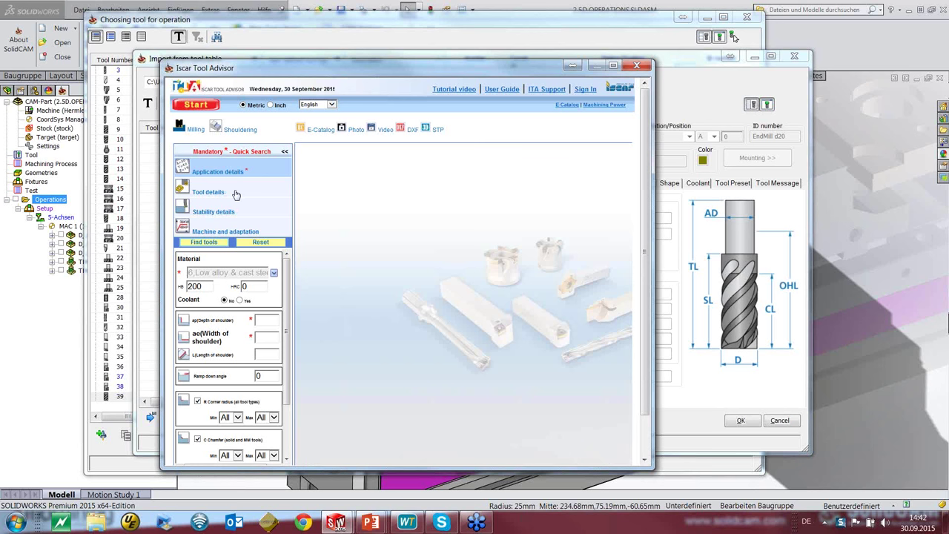
pyautogui.click(273, 274)
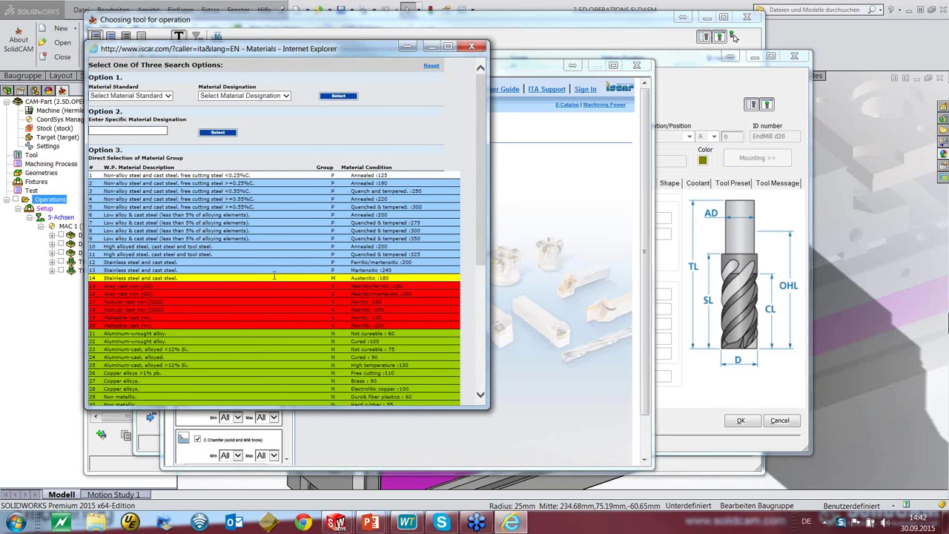
pyautogui.click(116, 210)
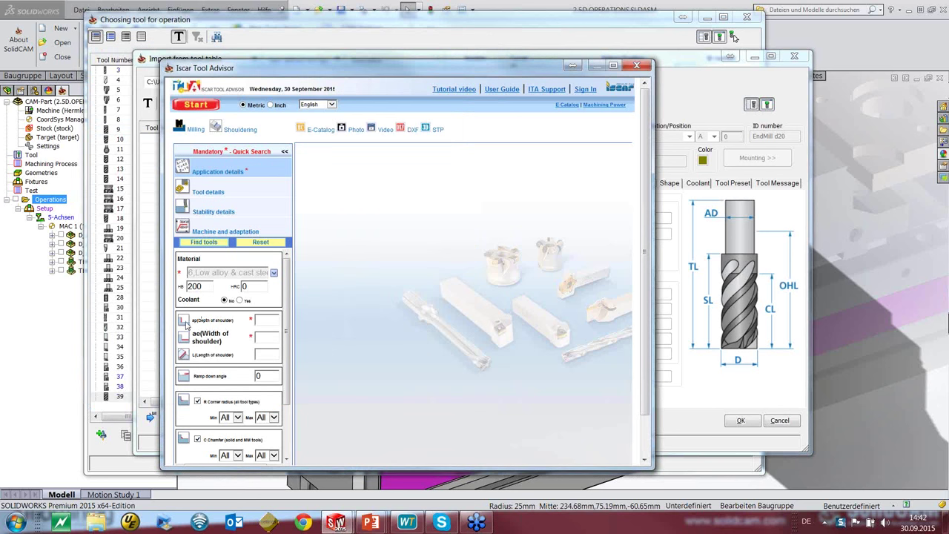
# Set the shoulder depth to 6, width to 25 and length to 50, and find matching tools
pyautogui.click(264, 319)
pyautogui.click(258, 336)
pyautogui.write('25')
pyautogui.scroll(-1, 286, 334)
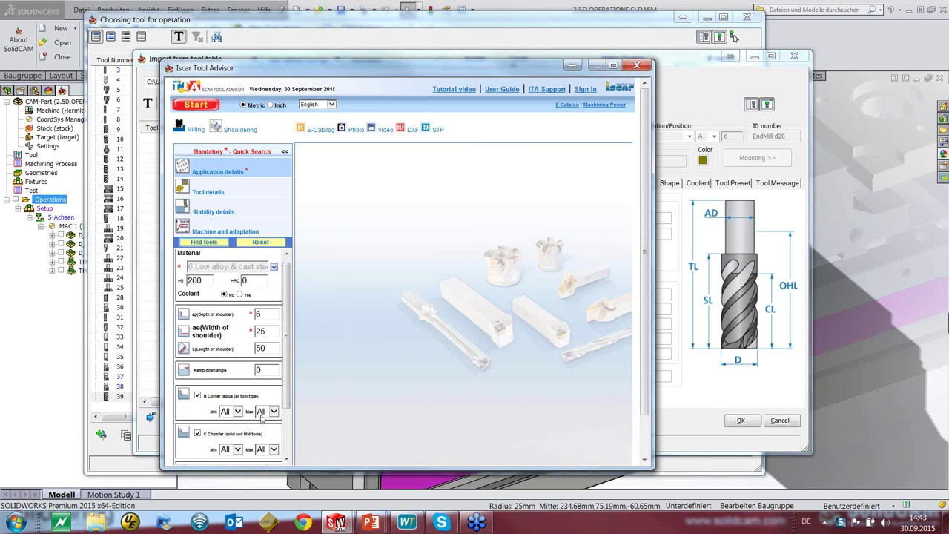
pyautogui.moveTo(287, 399); pyautogui.dragTo(289, 439)
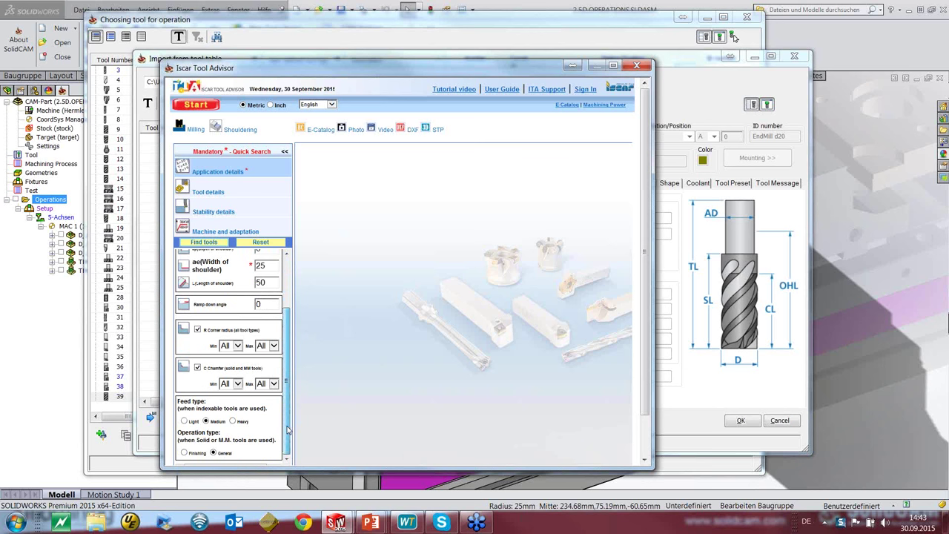
pyautogui.moveTo(288, 431); pyautogui.dragTo(288, 381)
pyautogui.moveTo(195, 98)
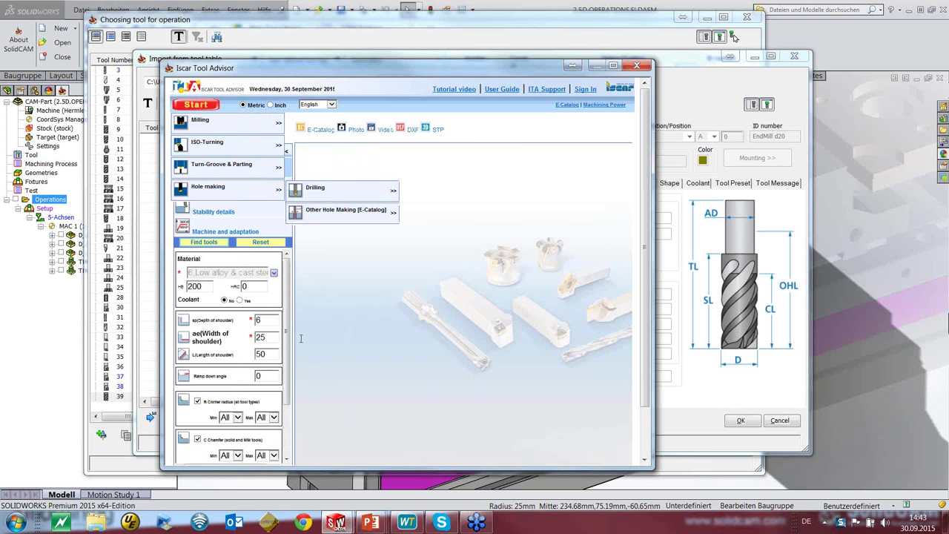
pyautogui.click(199, 243)
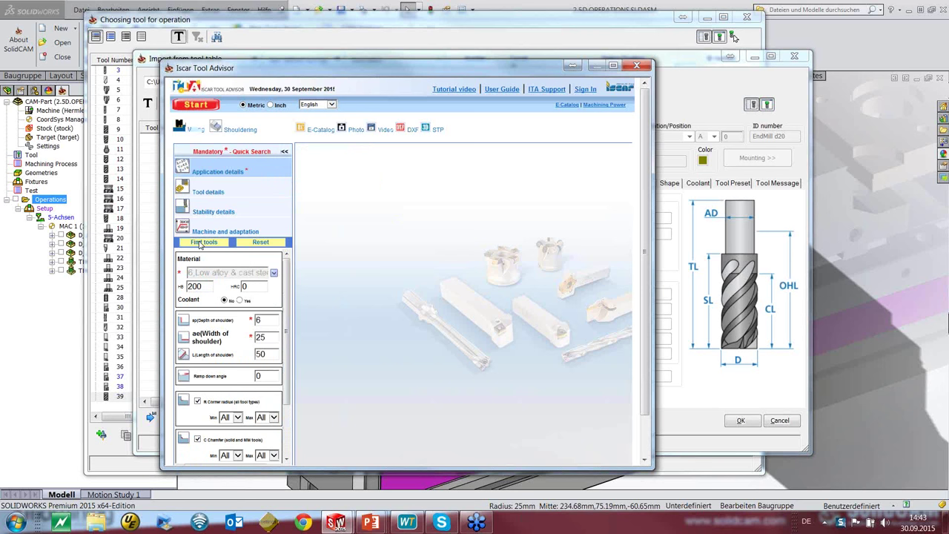
pyautogui.click(199, 243)
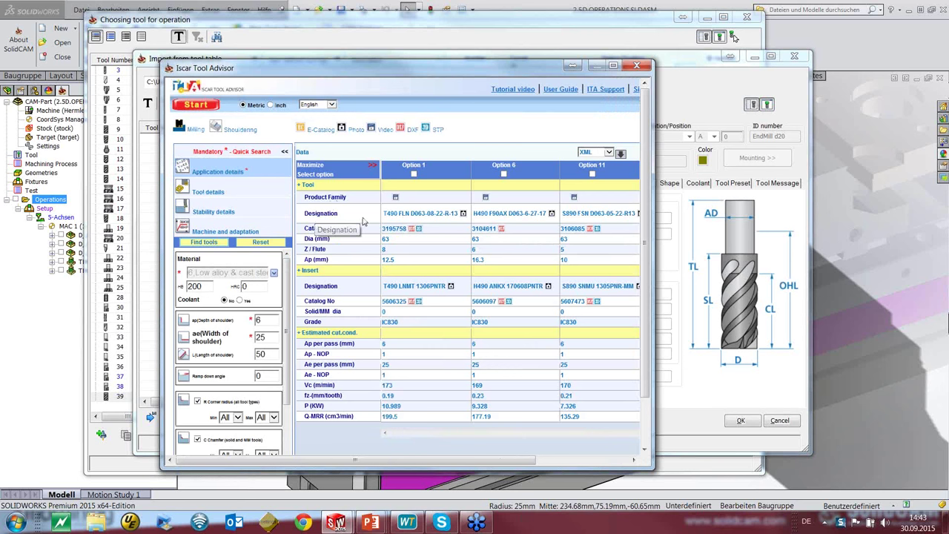
# Examine the tool and insert photos of the three suggested options and view the HELIDO product video
pyautogui.moveTo(413, 213)
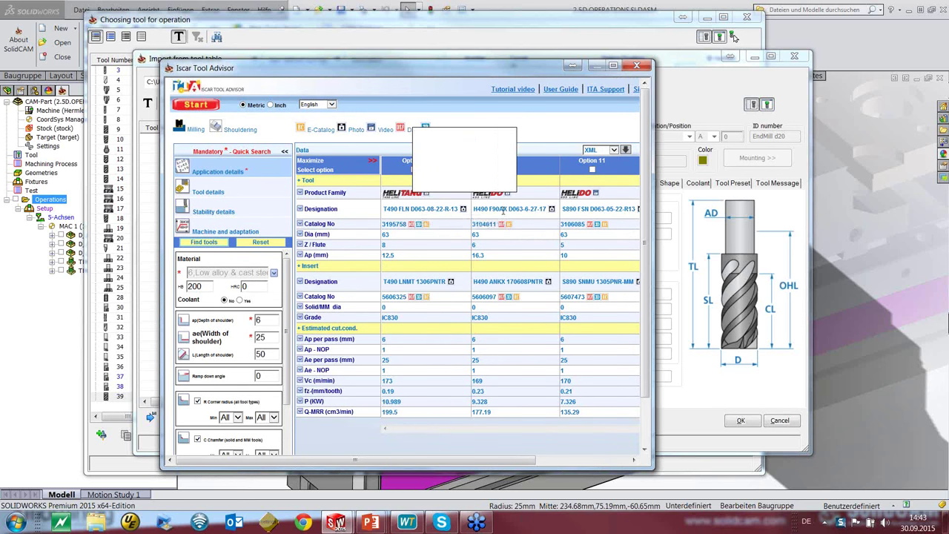
pyautogui.moveTo(503, 214)
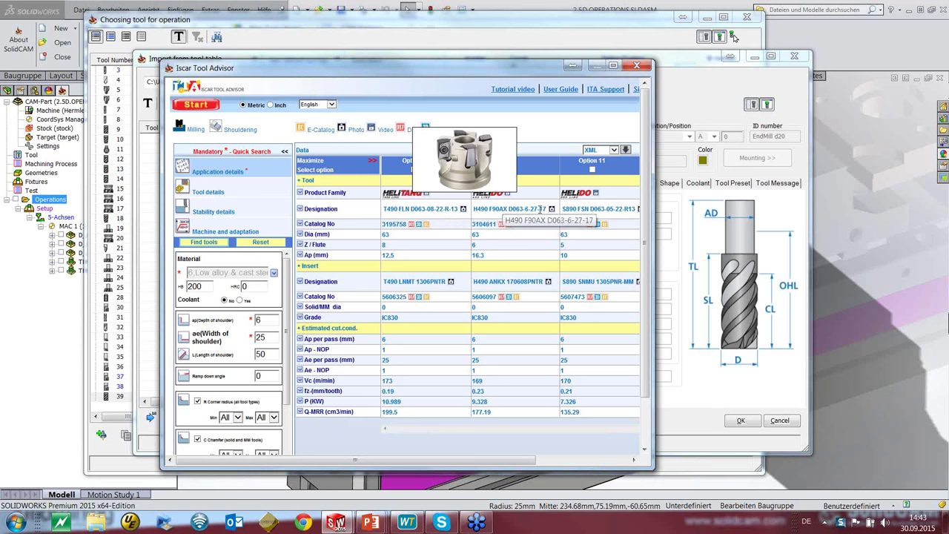
pyautogui.moveTo(592, 209)
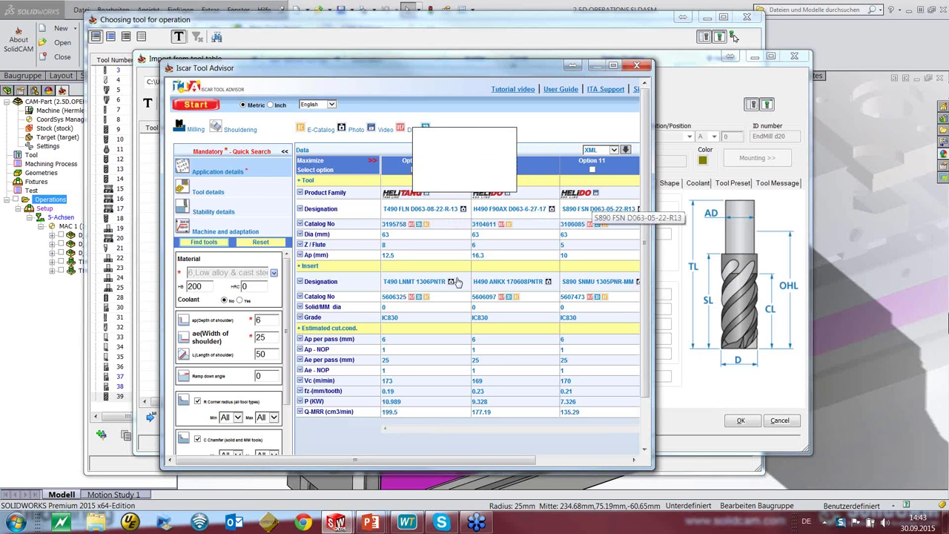
pyautogui.moveTo(451, 285)
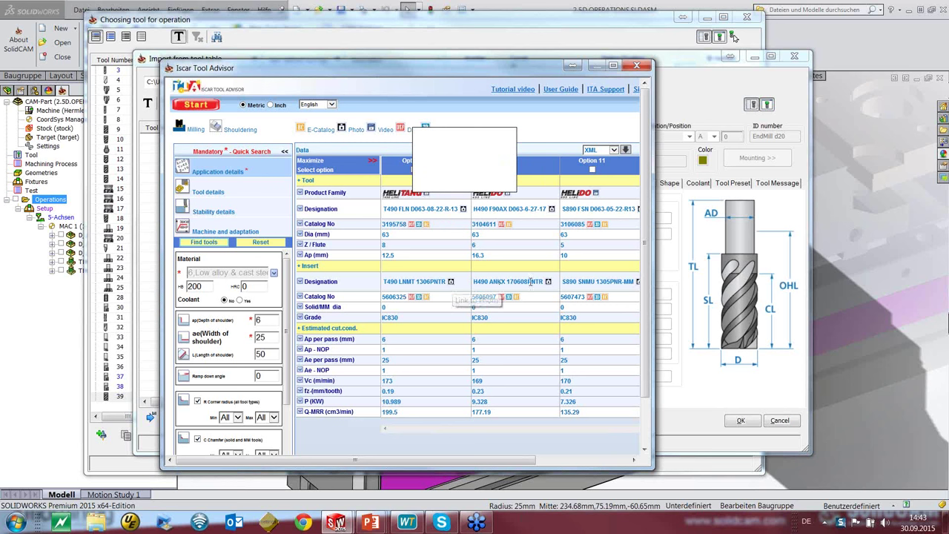
pyautogui.moveTo(549, 285)
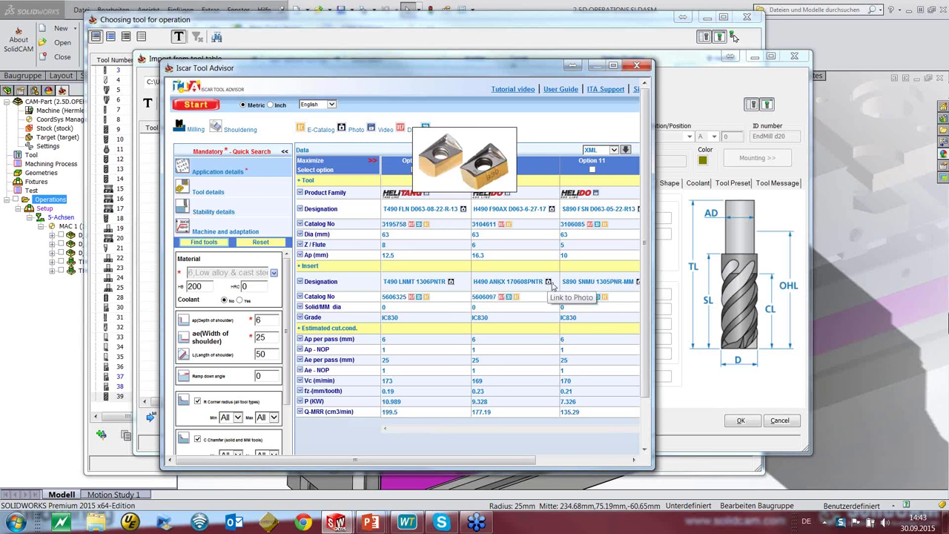
pyautogui.moveTo(640, 286)
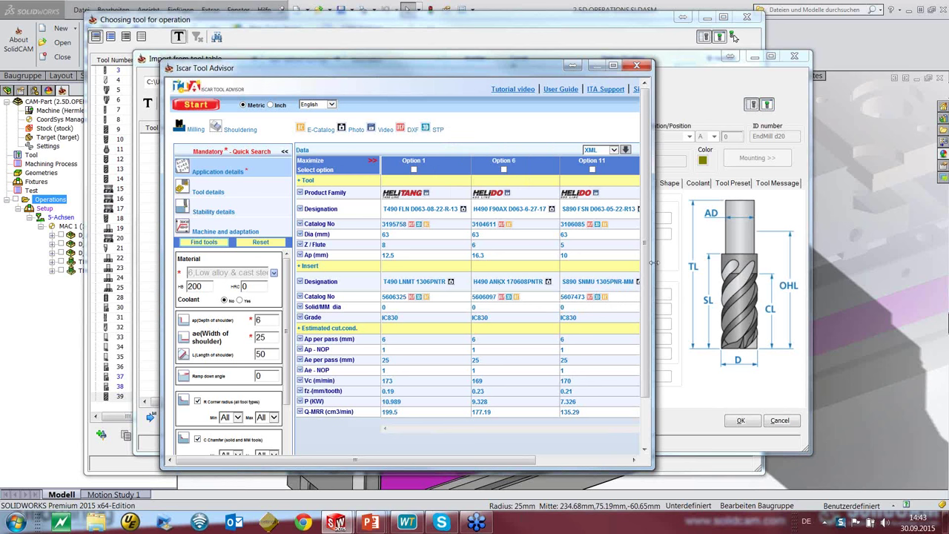
pyautogui.moveTo(654, 262); pyautogui.dragTo(682, 261)
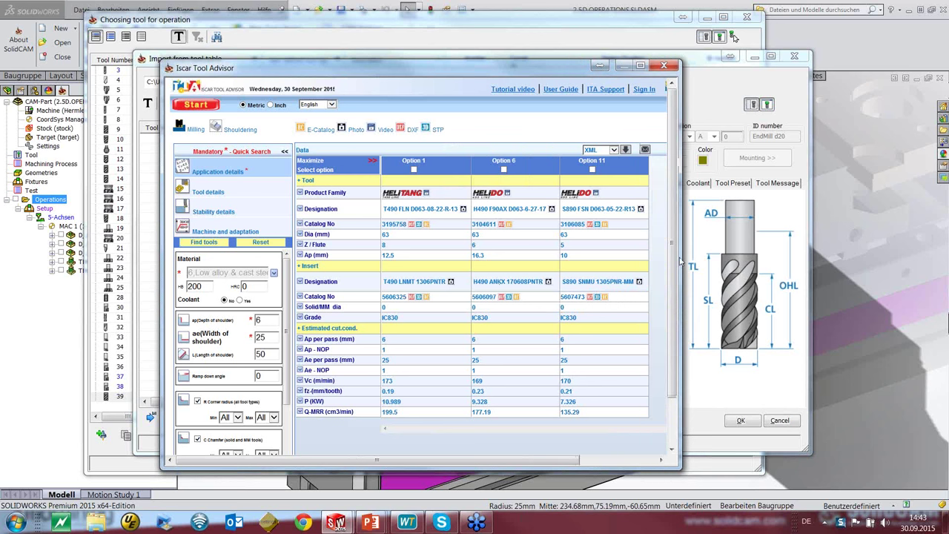
pyautogui.click(508, 197)
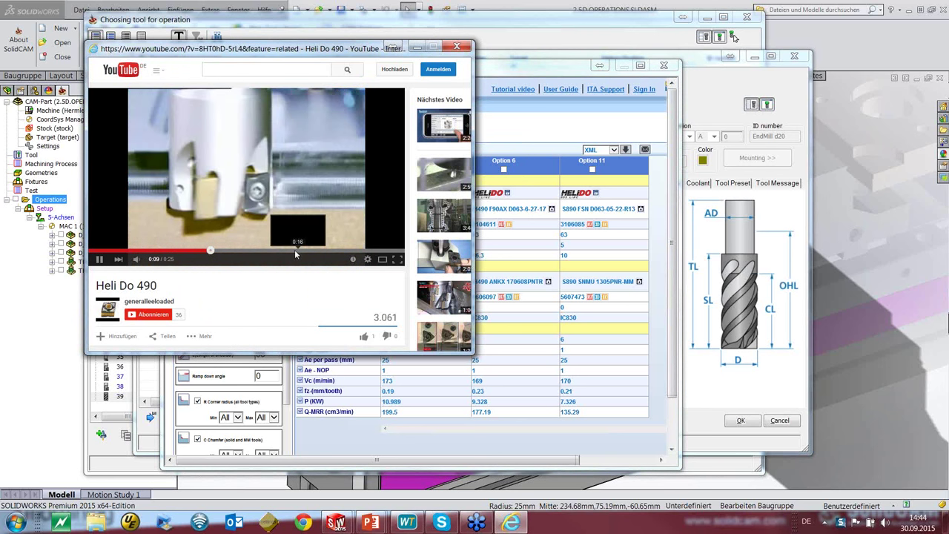
pyautogui.click(457, 46)
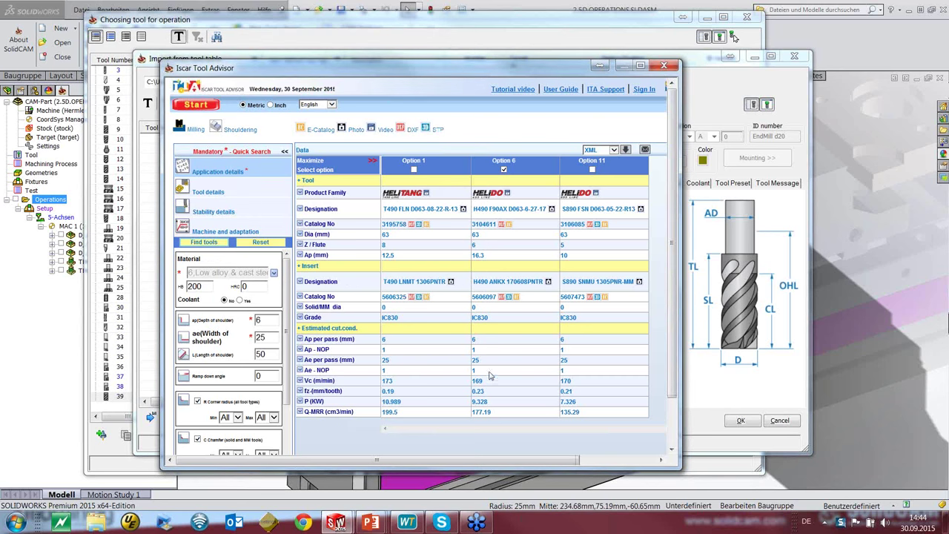
# Select option 6, H490 F90AX D063-6-27-17, and save its data in ZIP format as ITA_Results.zip
pyautogui.click(614, 150)
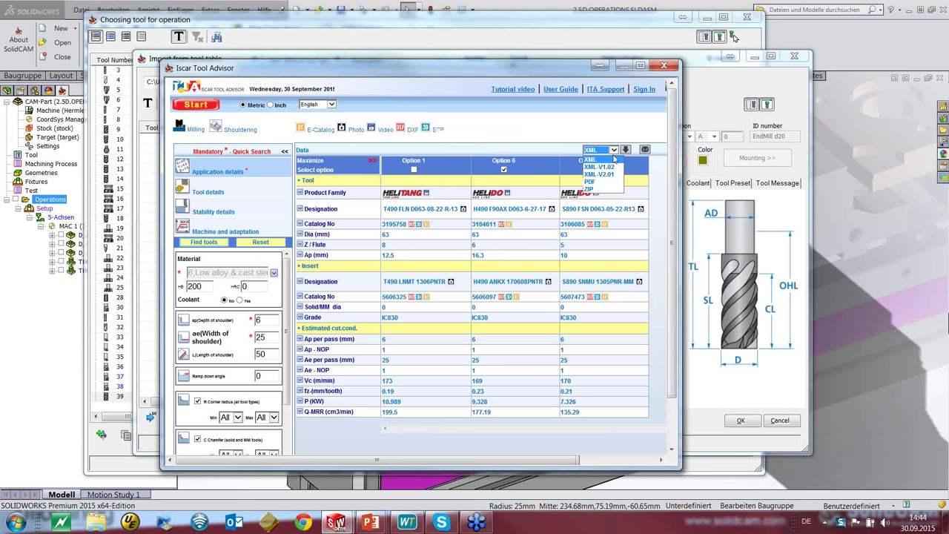
pyautogui.click(595, 190)
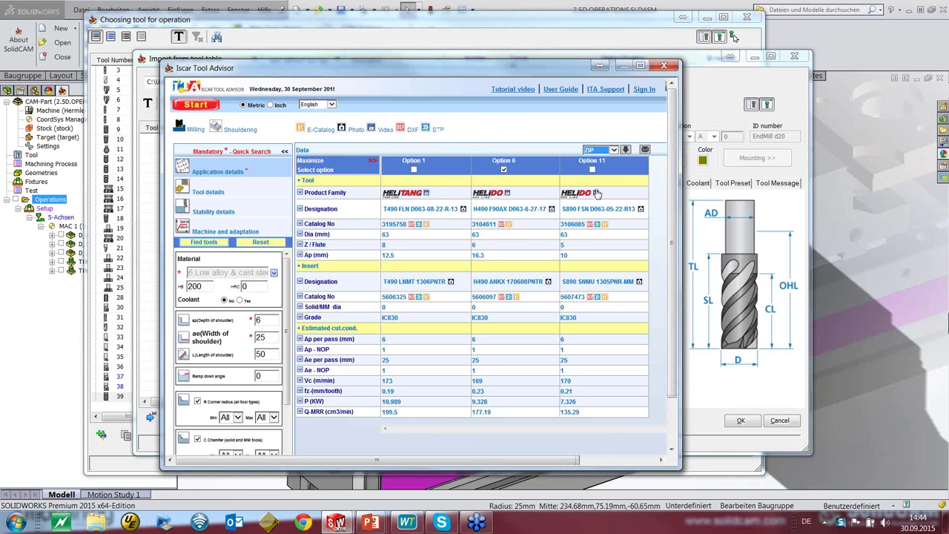
pyautogui.click(627, 150)
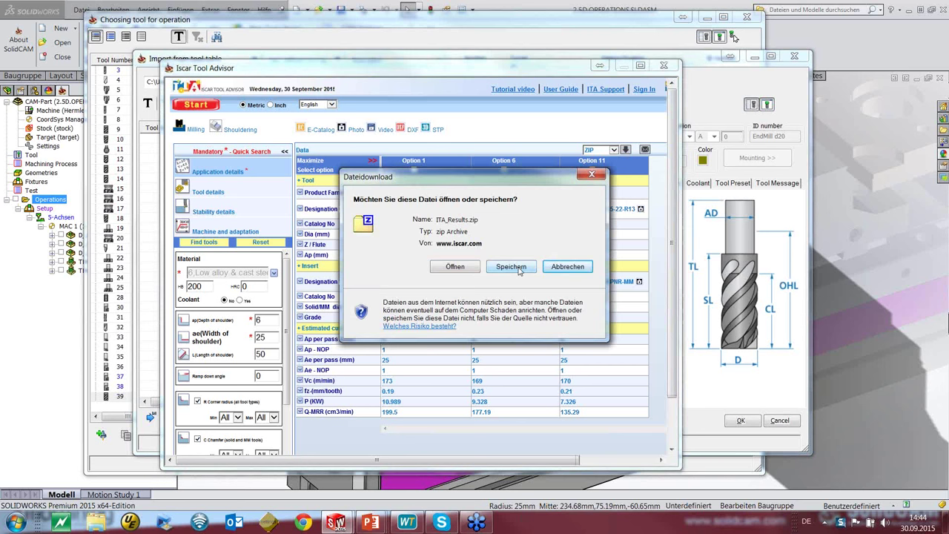
pyautogui.click(511, 268)
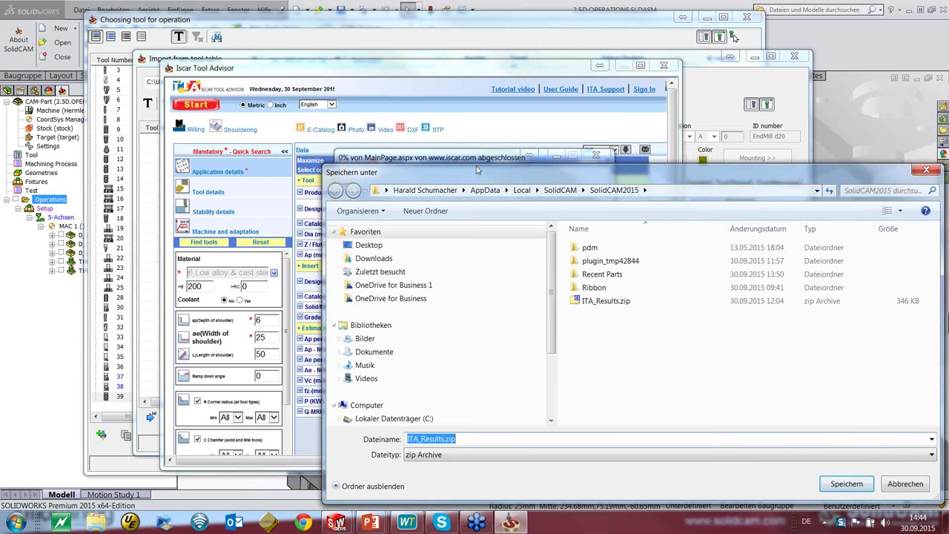
pyautogui.moveTo(477, 170); pyautogui.dragTo(355, 83)
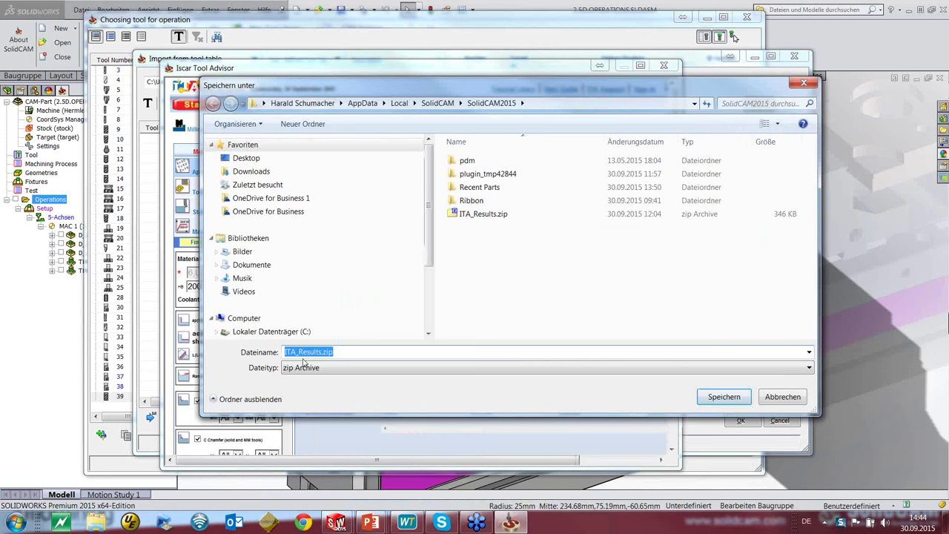
pyautogui.click(723, 397)
pyautogui.click(519, 265)
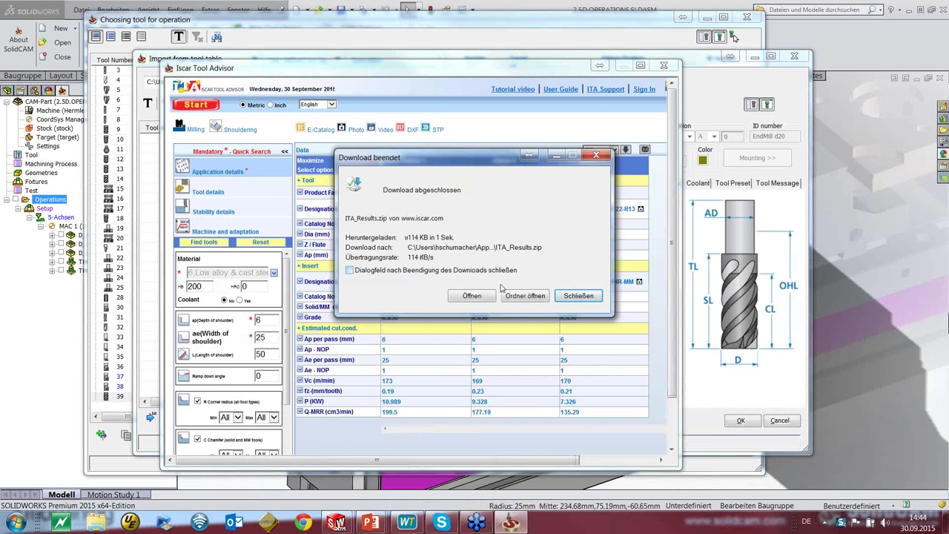
# Import the downloaded face mill H490 F90AX D063-6-27-17 into the part's tool table and assign it to the profile operation
pyautogui.click(492, 297)
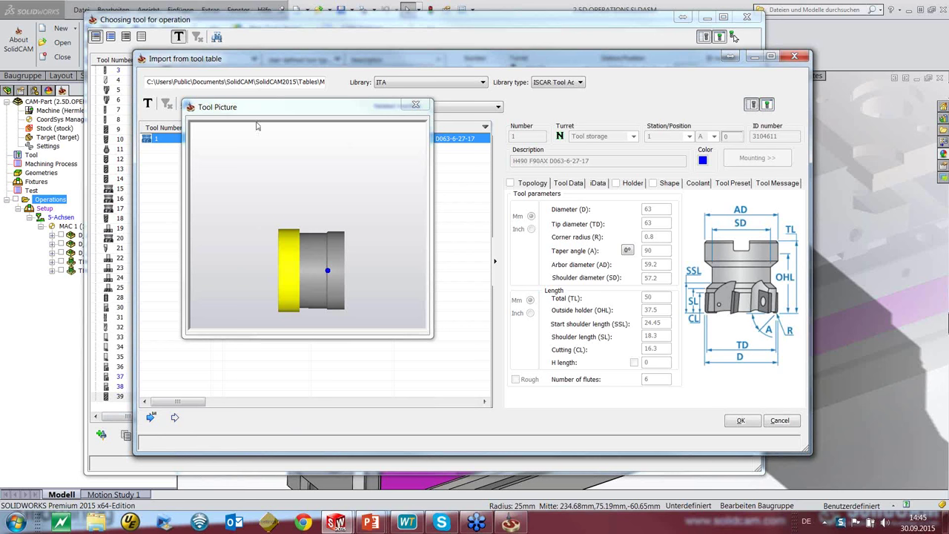
pyautogui.click(175, 418)
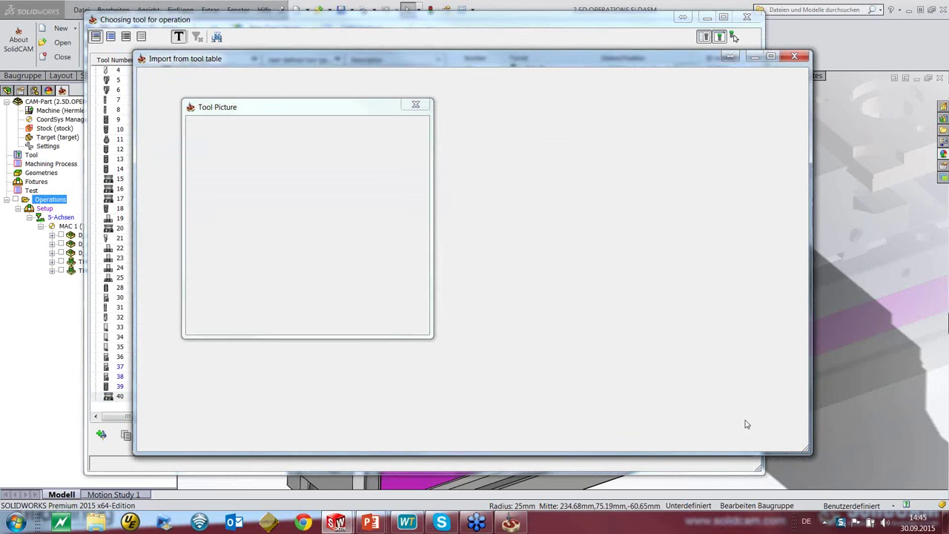
pyautogui.click(746, 424)
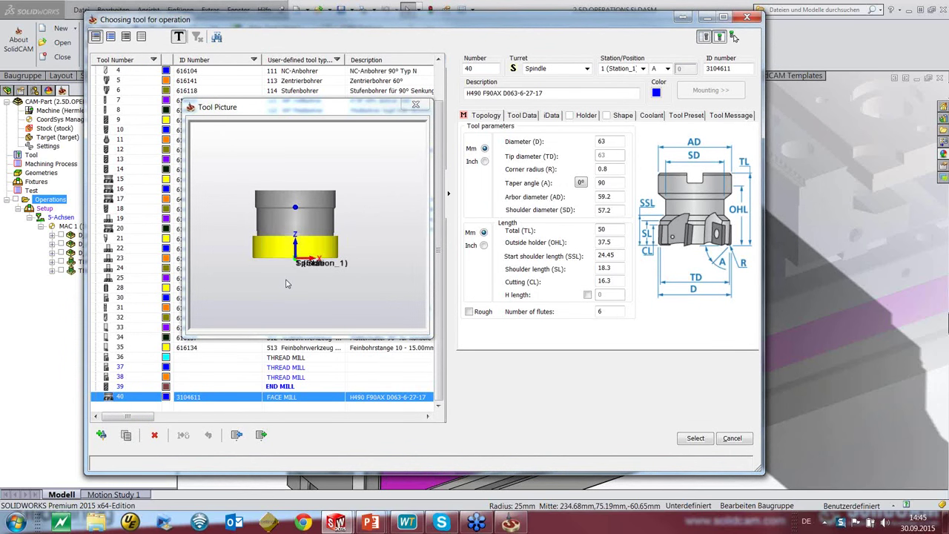
pyautogui.click(695, 438)
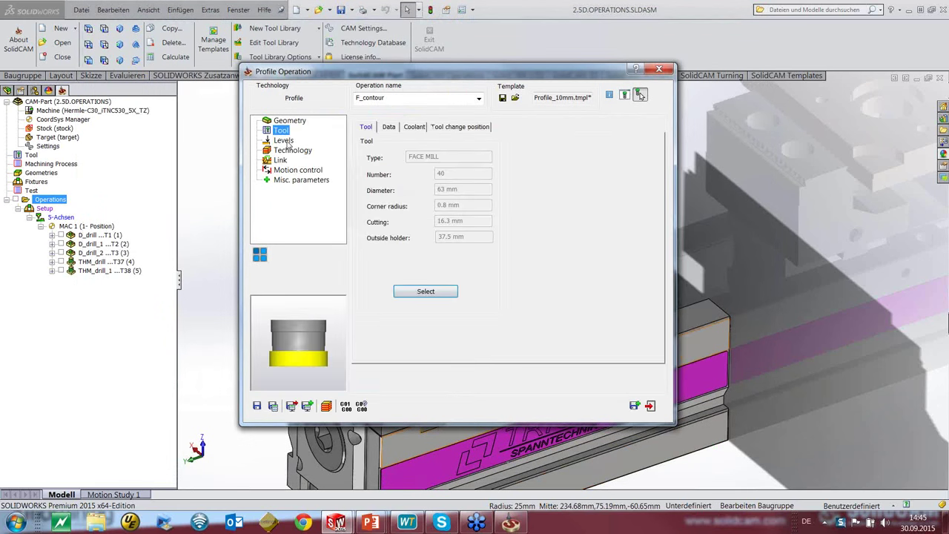
# Set the lead-in tangent extension of the F_contour profile operation to 50, then save and calculate the operation
pyautogui.click(284, 140)
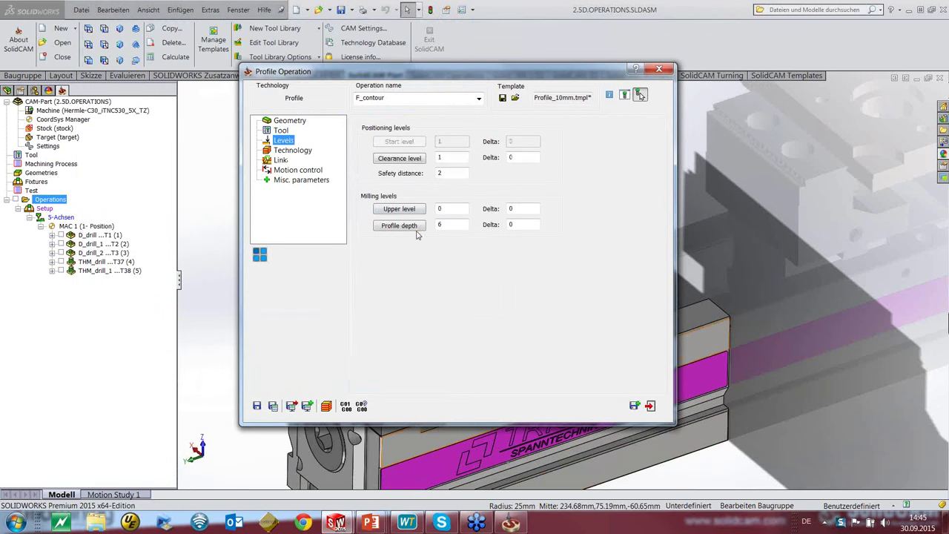
pyautogui.click(297, 151)
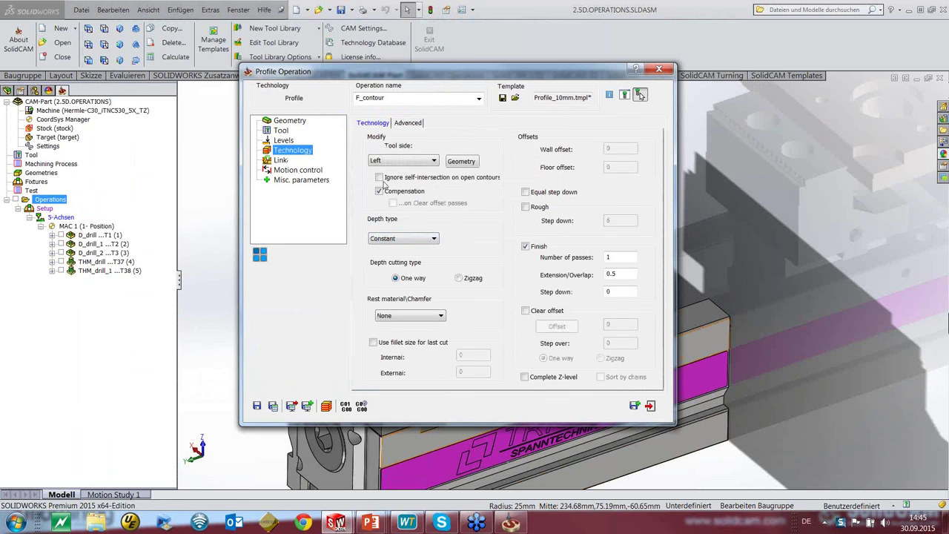
pyautogui.click(282, 161)
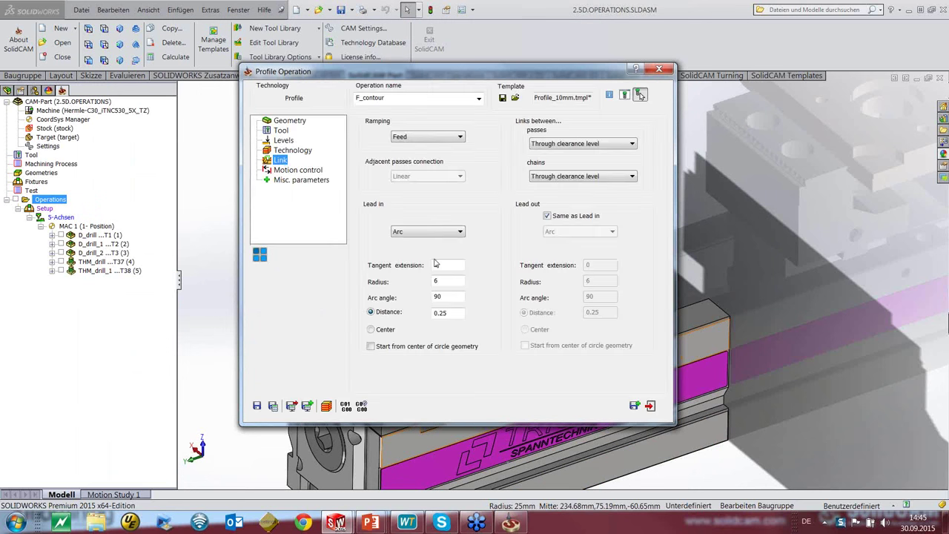
pyautogui.doubleClick(440, 267)
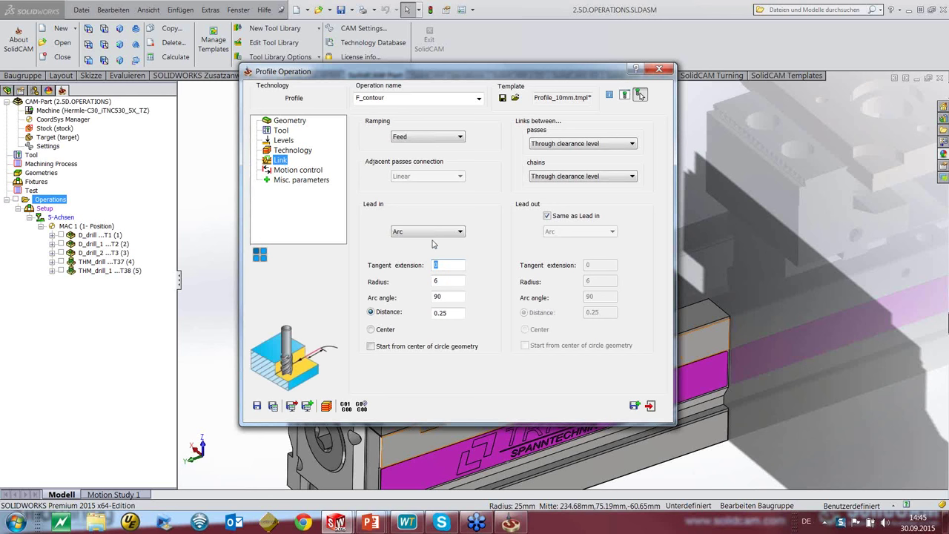
pyautogui.write('50')
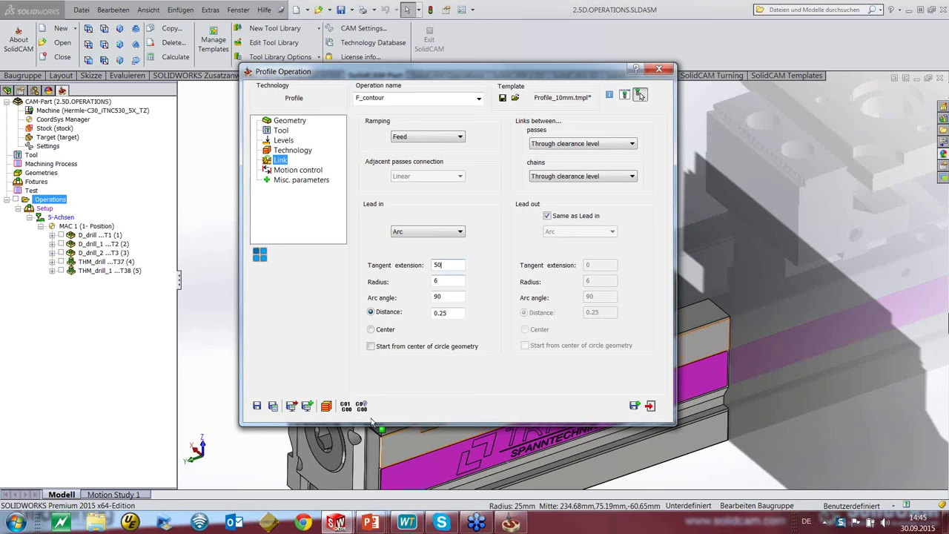
pyautogui.click(273, 407)
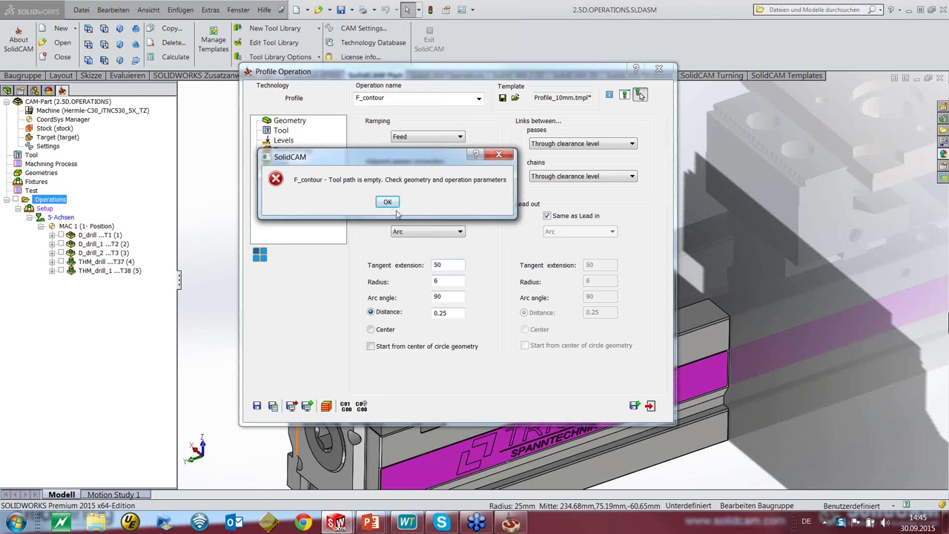
pyautogui.moveTo(403, 161); pyautogui.dragTo(419, 191)
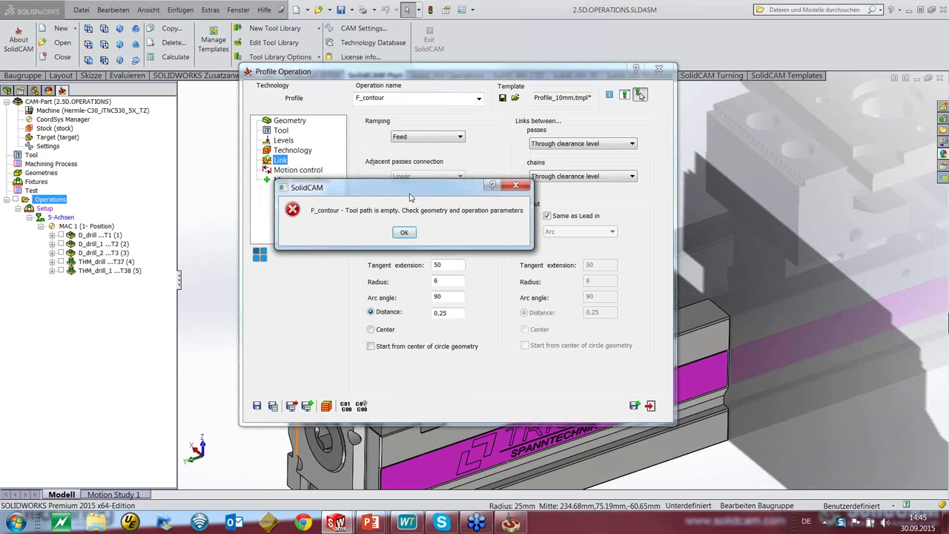
pyautogui.click(404, 233)
# Check the tool side and offset preview of Chain 1 in the profile operation's geometry without changing it
pyautogui.click(293, 151)
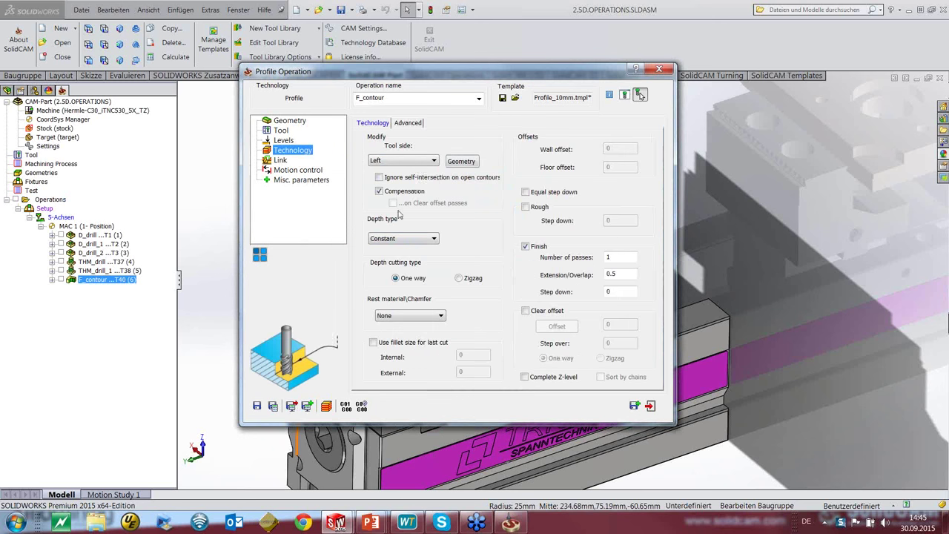
pyautogui.click(460, 161)
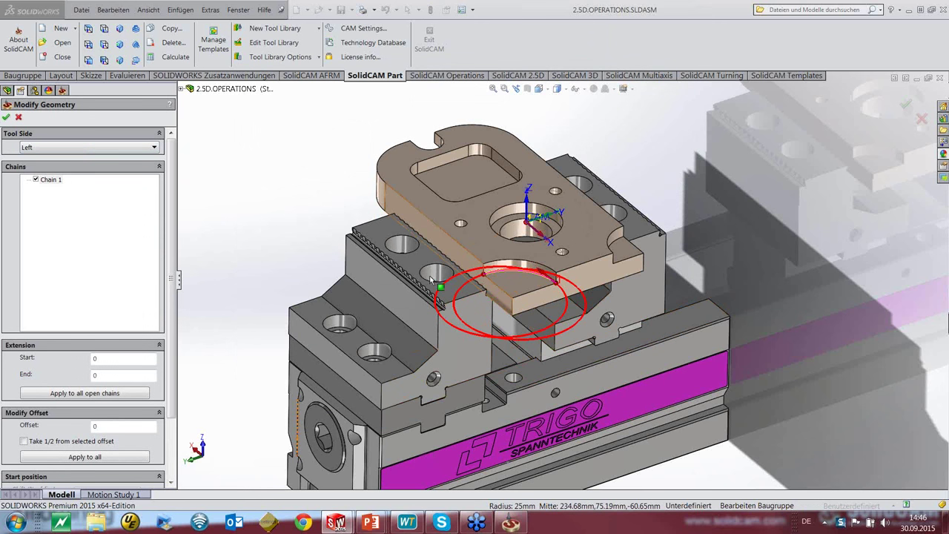
pyautogui.click(20, 118)
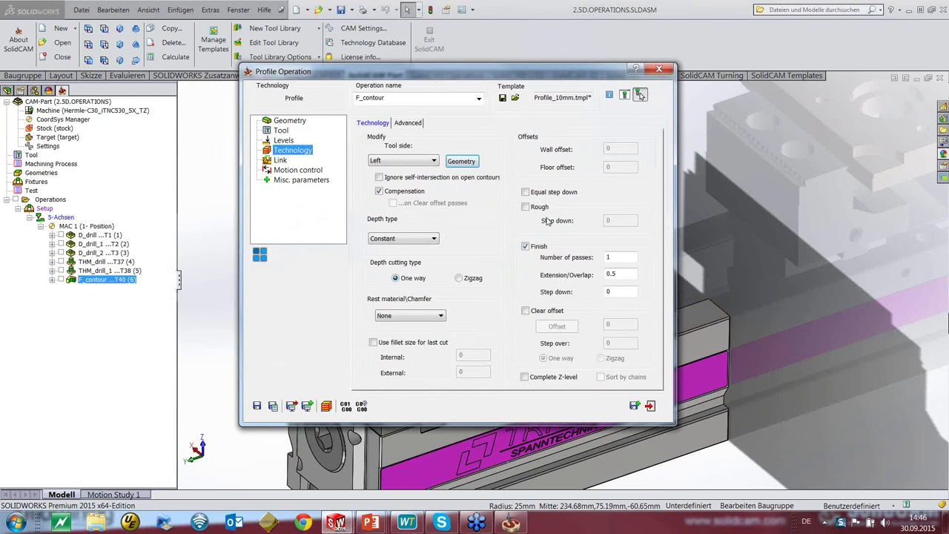
# Set the diameter of face mill 40, H490 F90AX D063-6-27-17, to 45 mm and select it for the profile operation
pyautogui.click(281, 131)
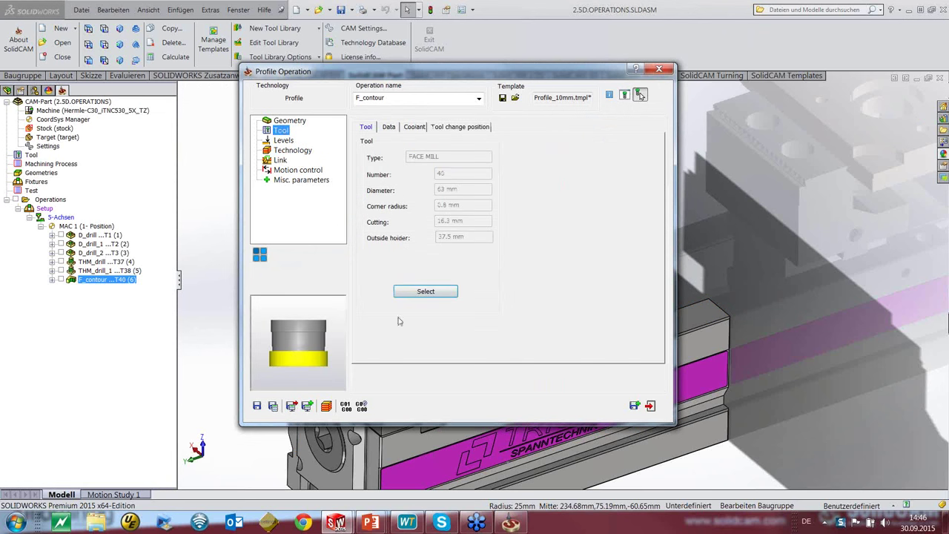
pyautogui.click(425, 291)
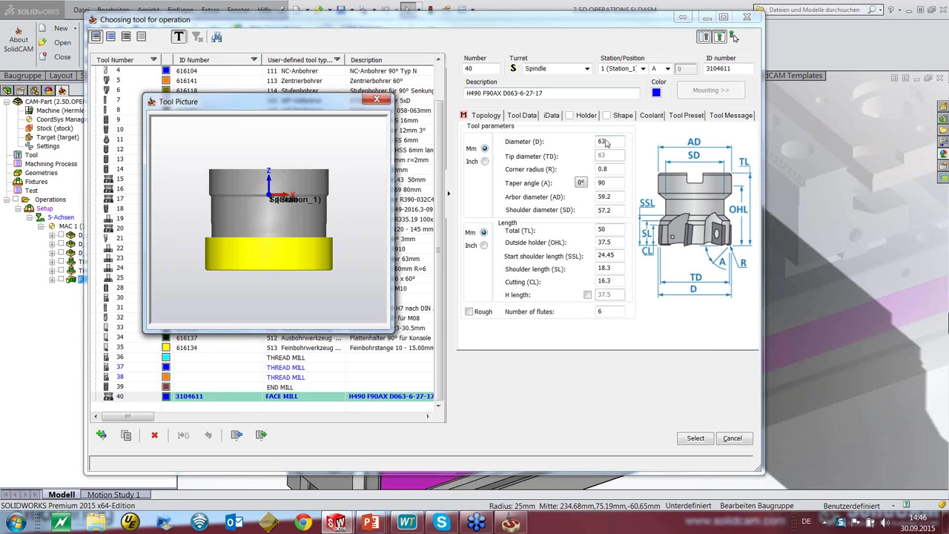
pyautogui.click(606, 24)
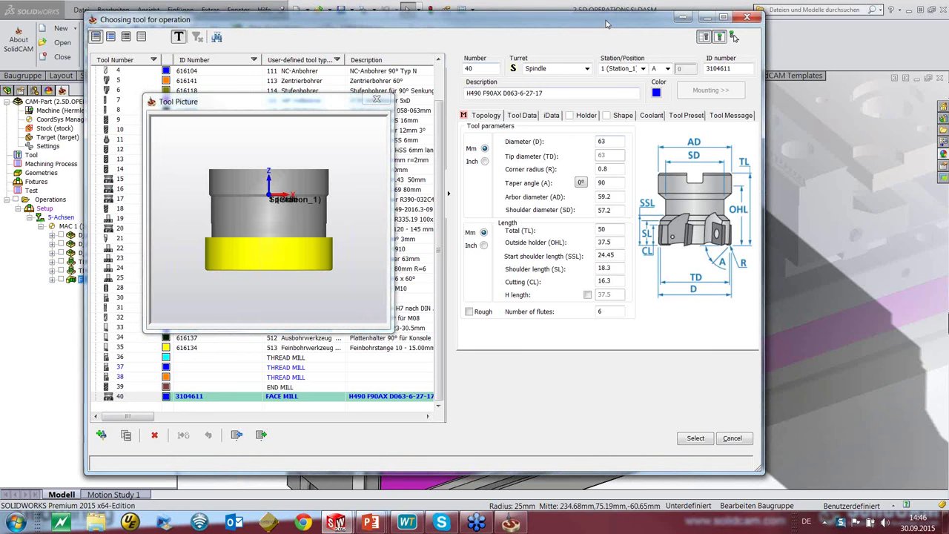
pyautogui.moveTo(606, 25); pyautogui.dragTo(516, 372)
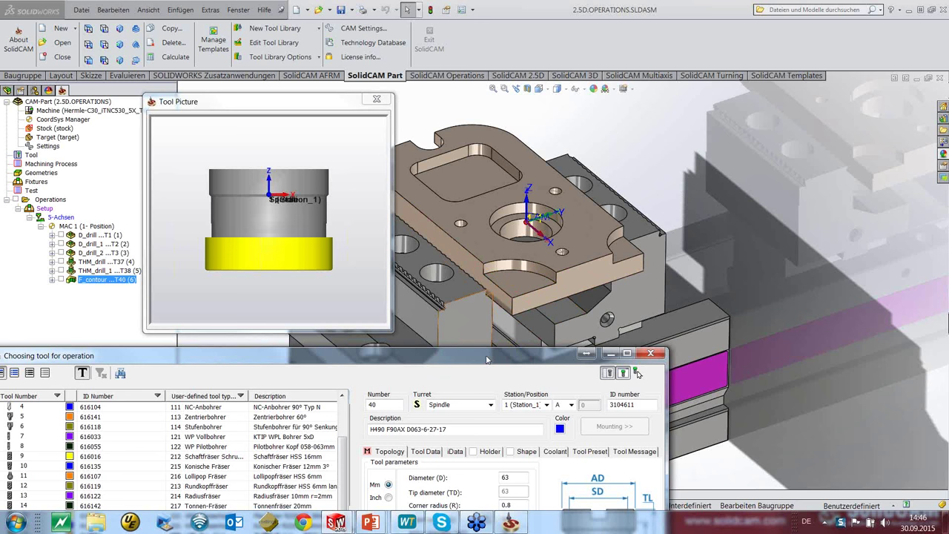
pyautogui.moveTo(487, 360); pyautogui.dragTo(488, 339)
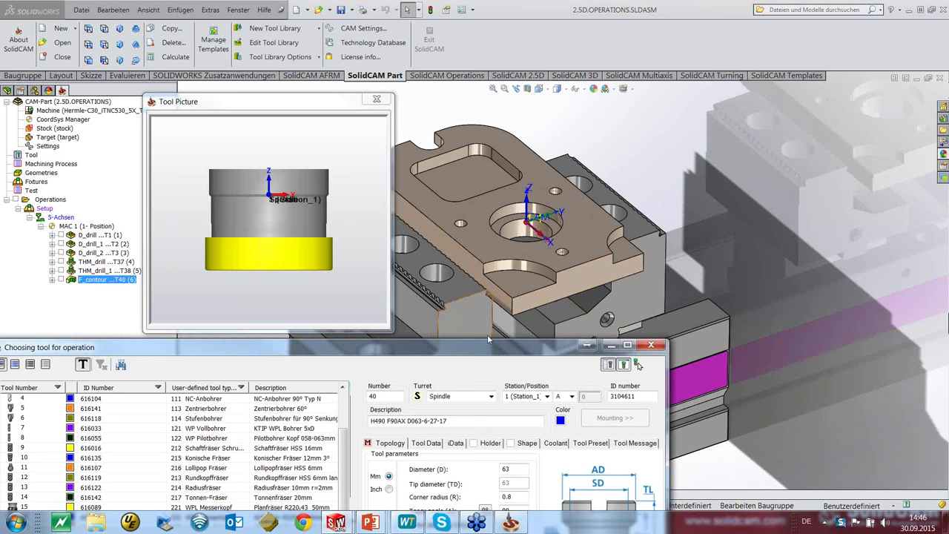
pyautogui.moveTo(488, 340); pyautogui.dragTo(583, 46)
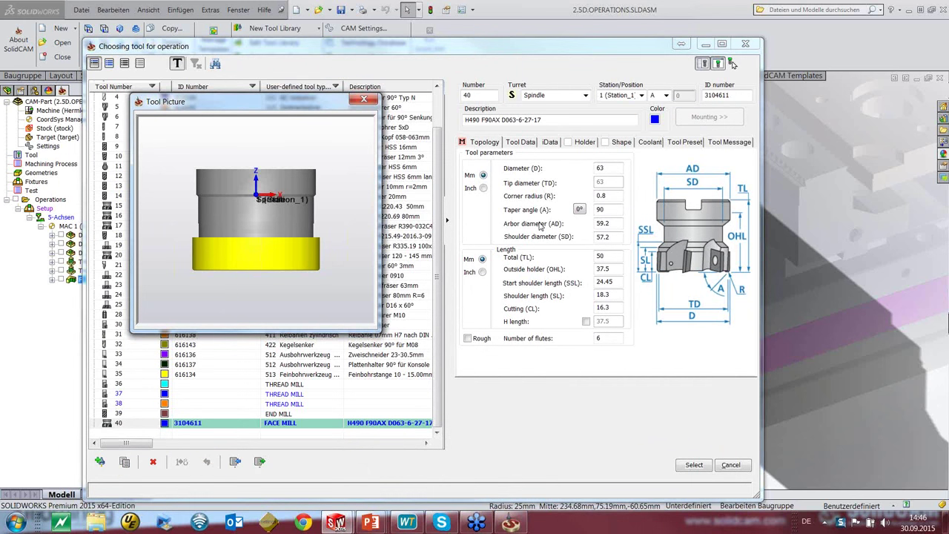
pyautogui.click(609, 169)
pyautogui.press('BackSpace')
pyautogui.press('BackSpace')
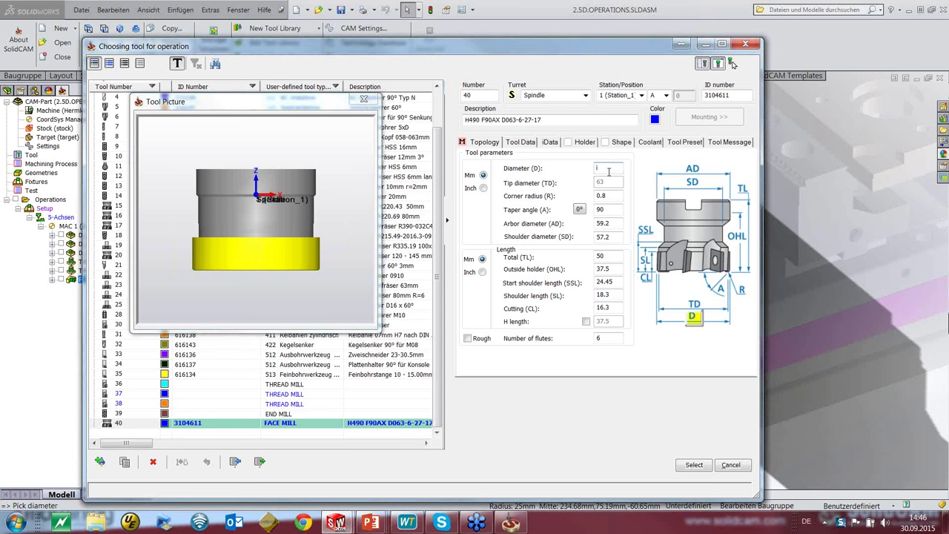
pyautogui.write('45')
pyautogui.click(606, 210)
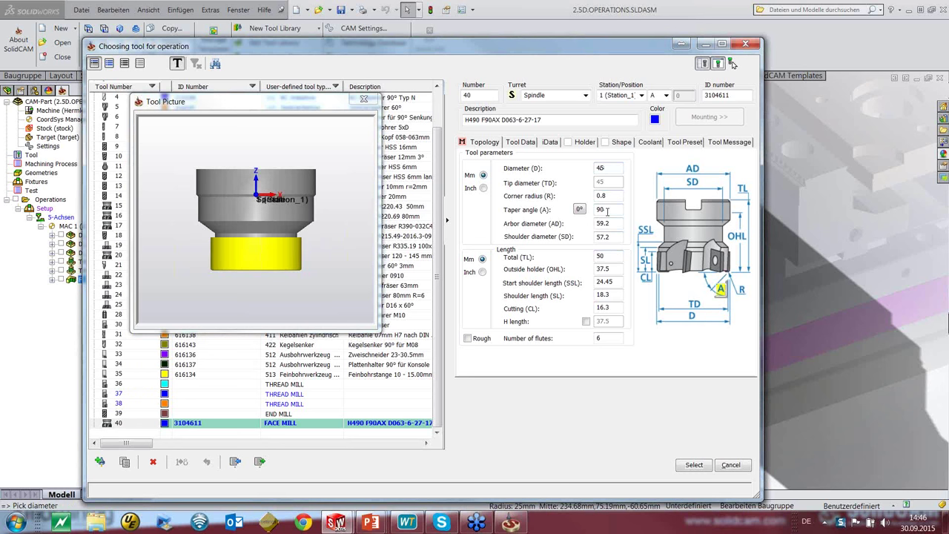
pyautogui.click(694, 465)
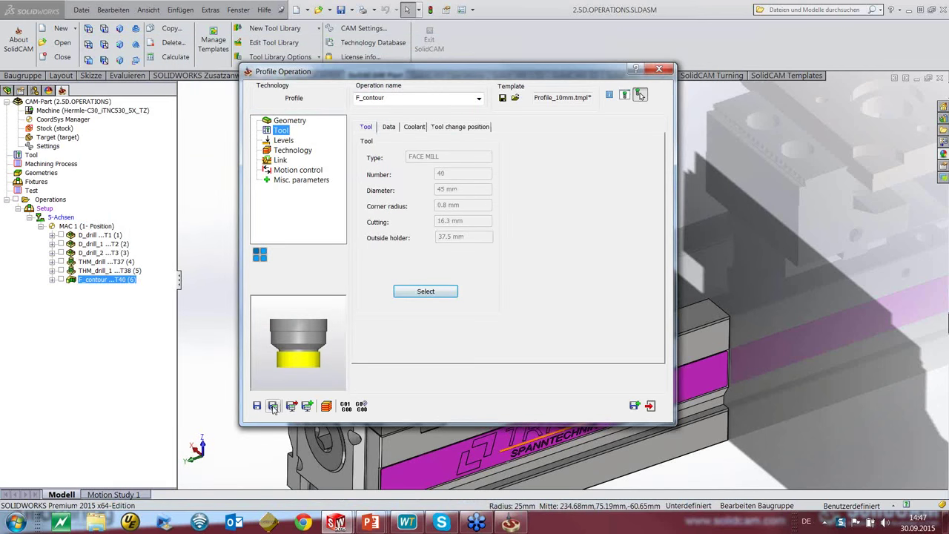
# Save and recalculate the F_contour operation and step through its tool path simulation on the CAD model
pyautogui.click(273, 407)
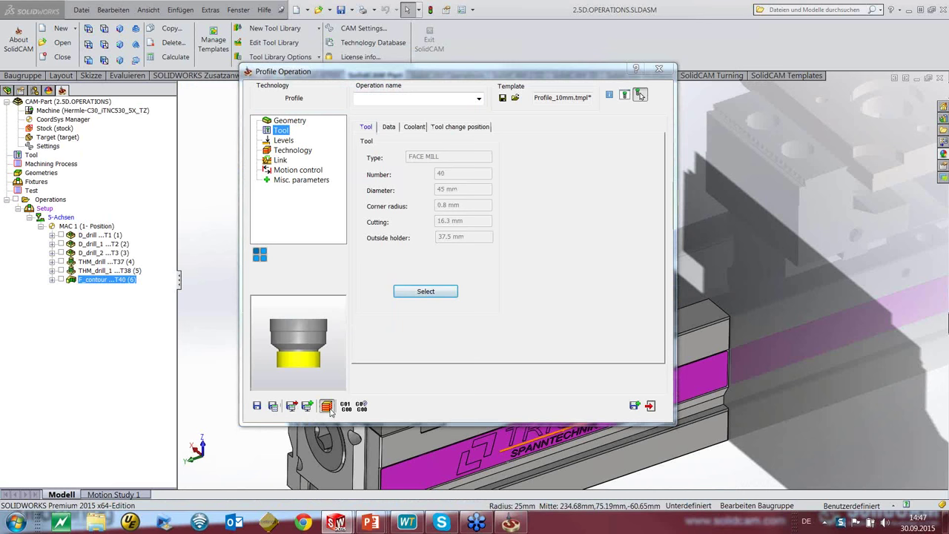
pyautogui.click(327, 407)
pyautogui.click(214, 411)
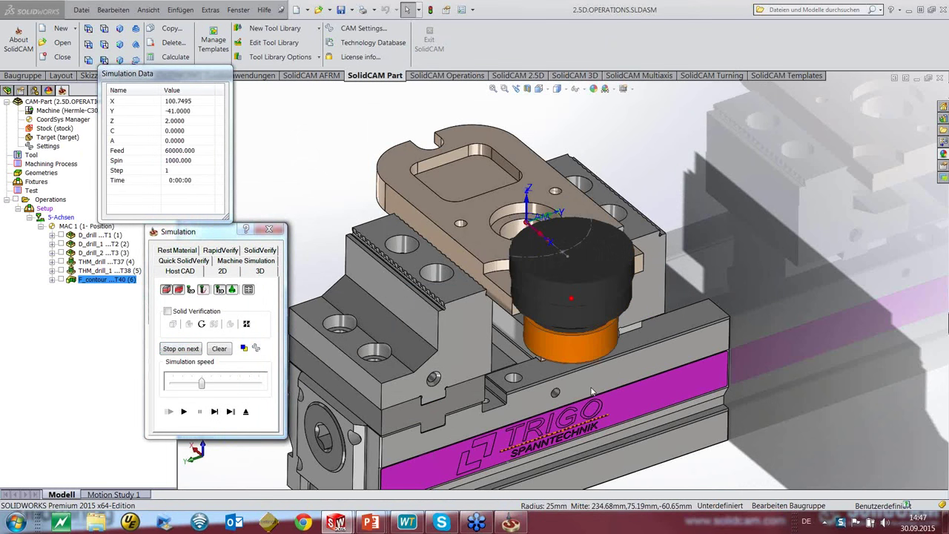
pyautogui.moveTo(591, 391); pyautogui.dragTo(591, 387, button='middle')
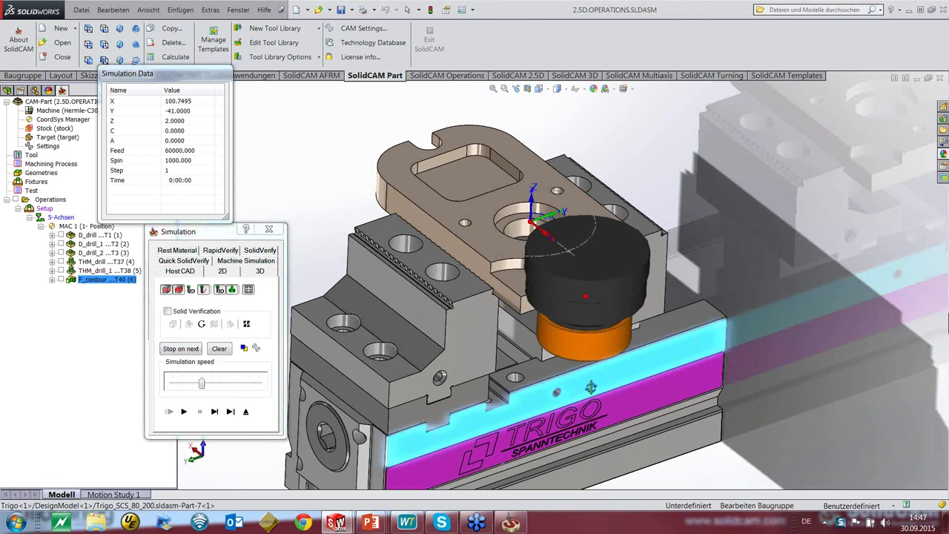
pyautogui.click(215, 412)
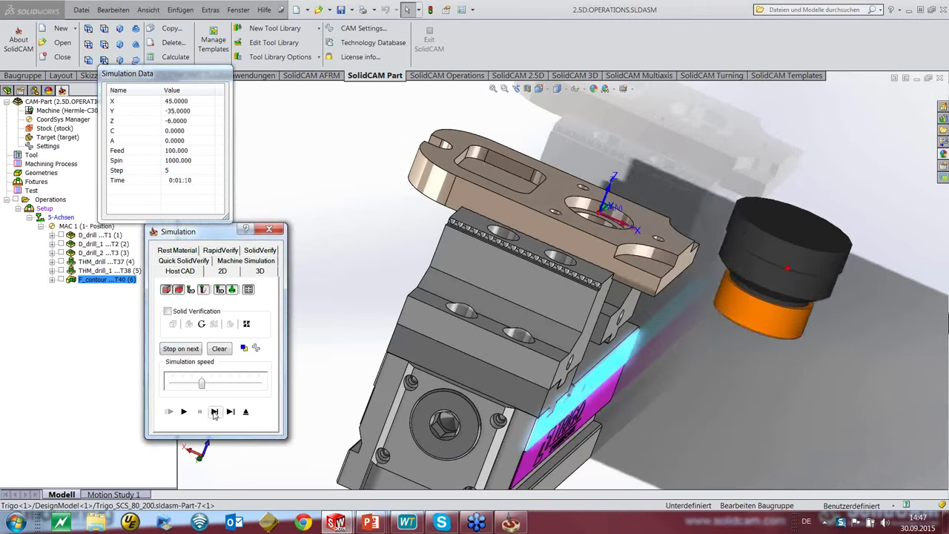
# Simulate the F_contour operation in SolidVerify through to the end, inspect the milled arc recess on the stock, and exit the simulation
pyautogui.click(260, 251)
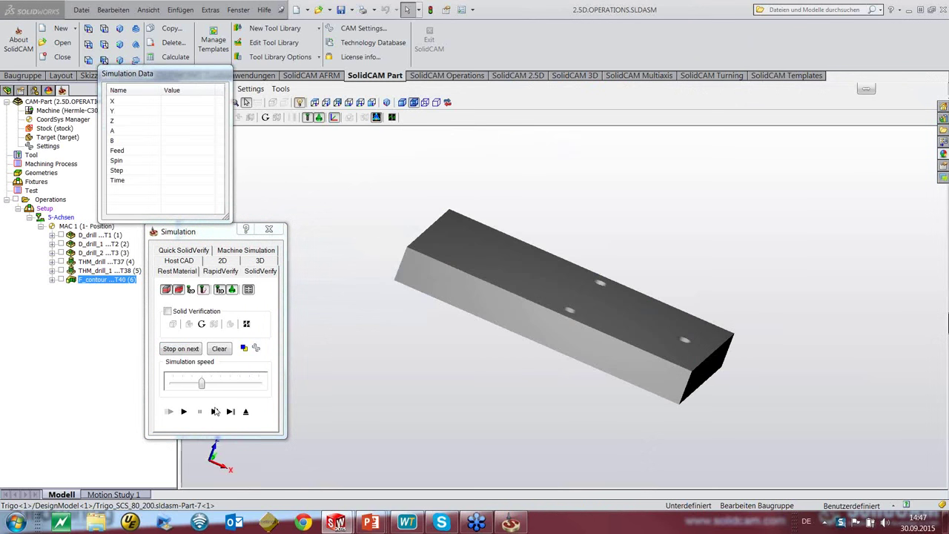
pyautogui.click(214, 412)
pyautogui.click(214, 412)
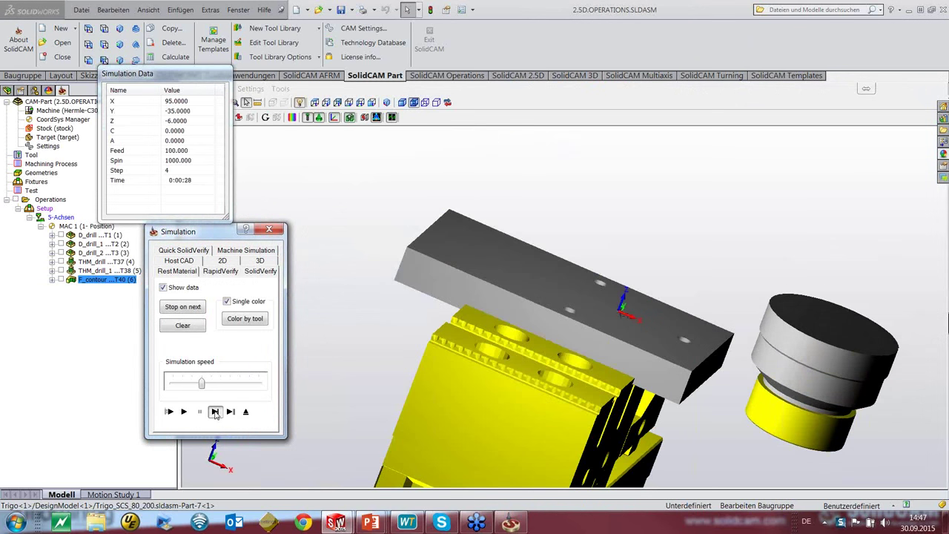
pyautogui.click(214, 412)
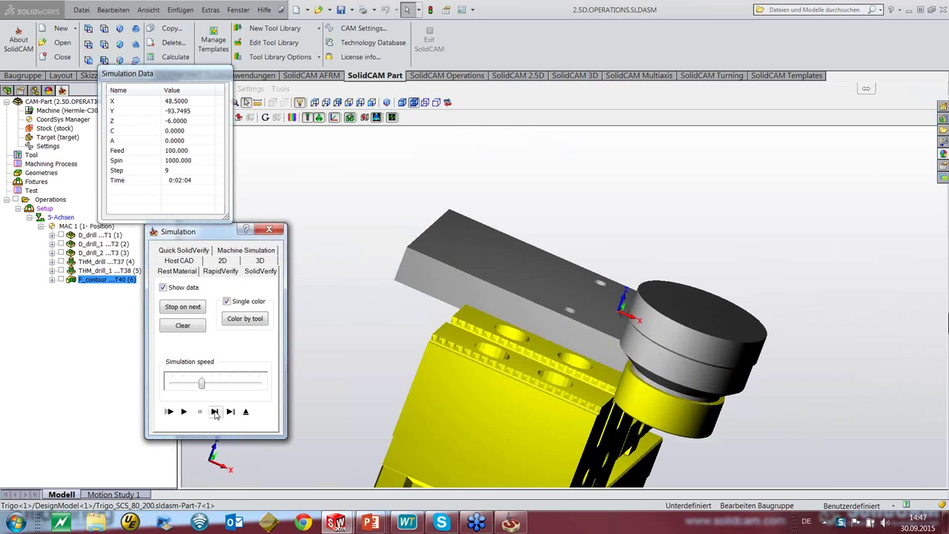
pyautogui.click(214, 411)
pyautogui.click(214, 412)
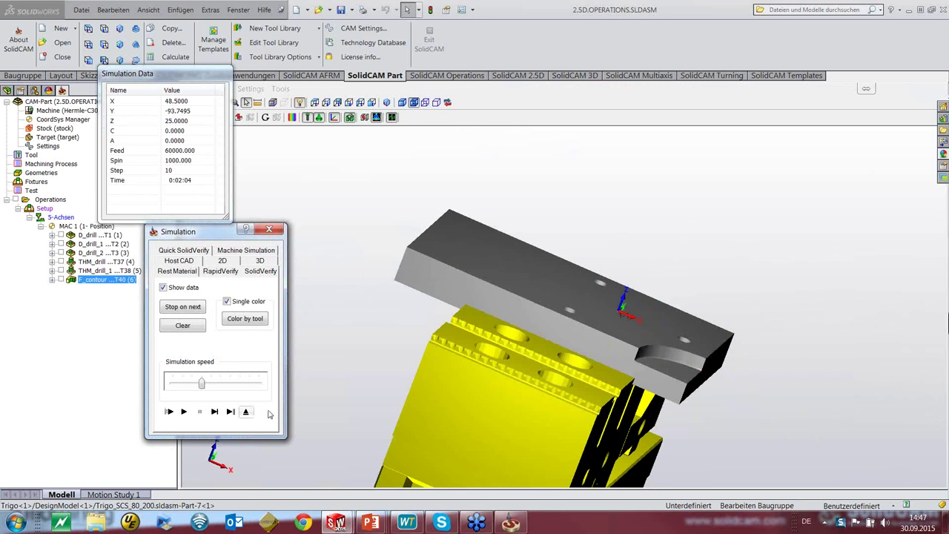
pyautogui.click(553, 371)
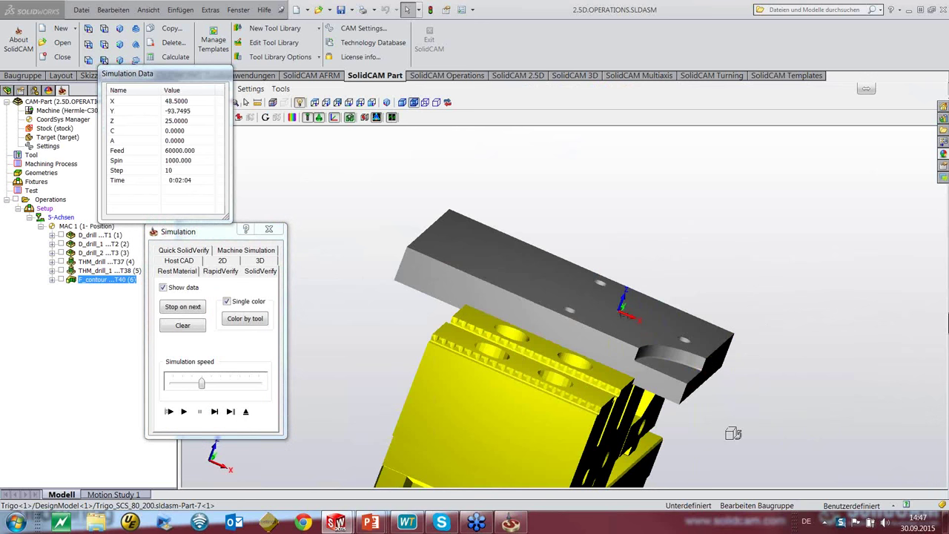
pyautogui.moveTo(732, 433); pyautogui.dragTo(688, 443)
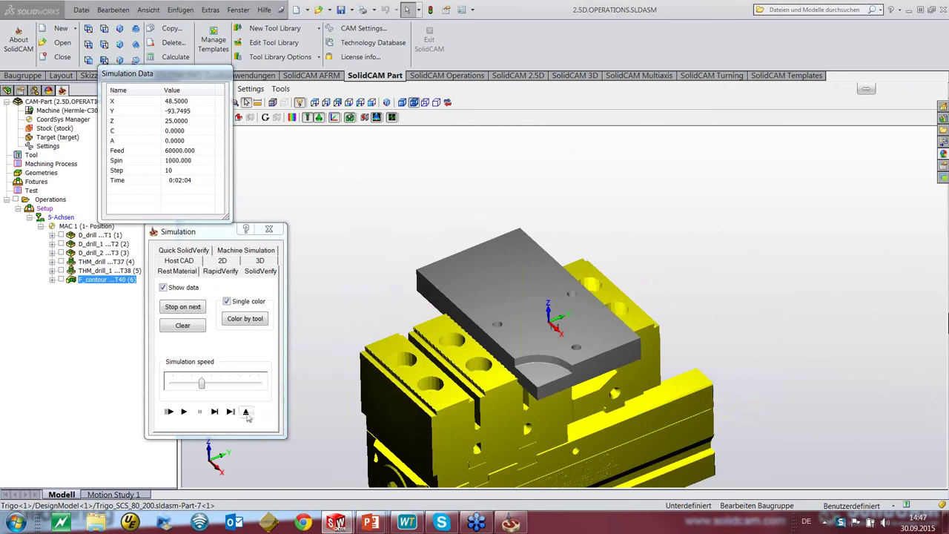
pyautogui.click(247, 413)
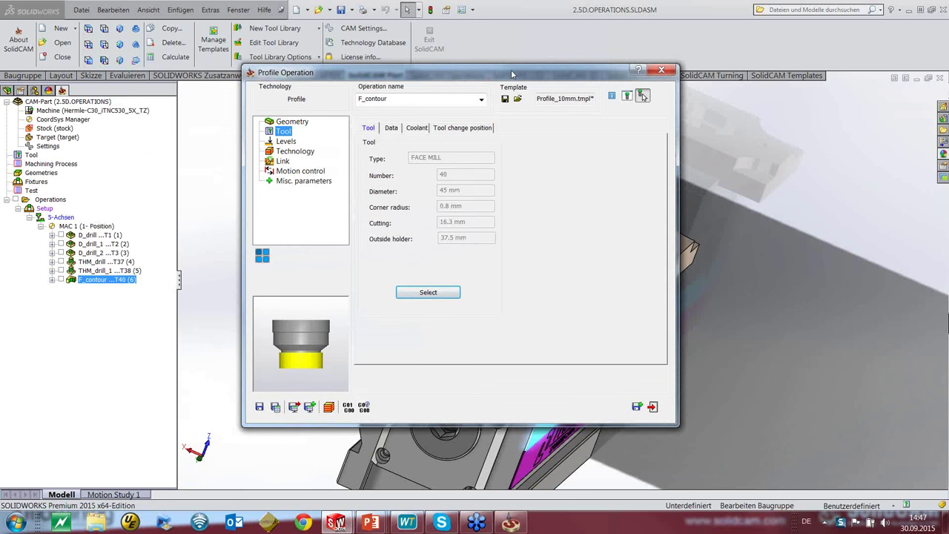
# Close the F_contour profile operation and return to the clamped part
pyautogui.moveTo(511, 74); pyautogui.dragTo(534, 76)
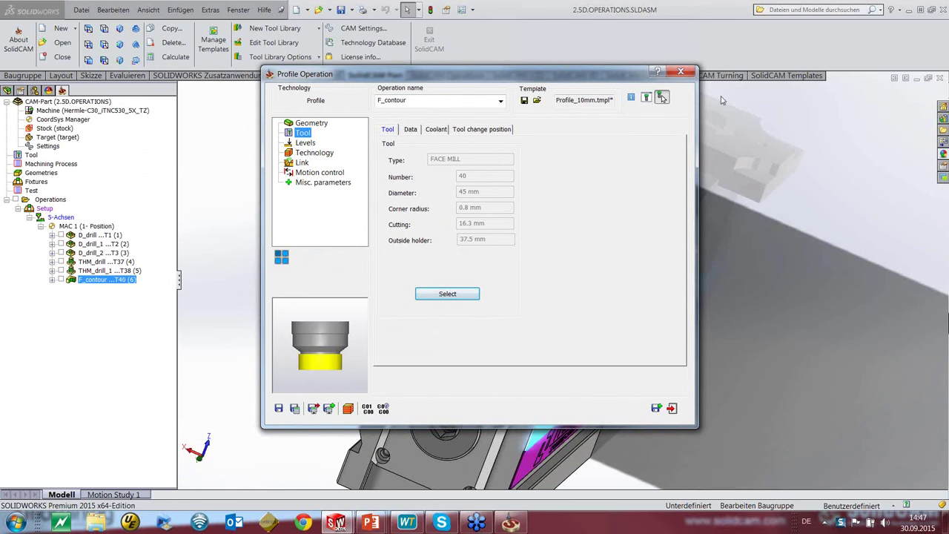
pyautogui.click(690, 72)
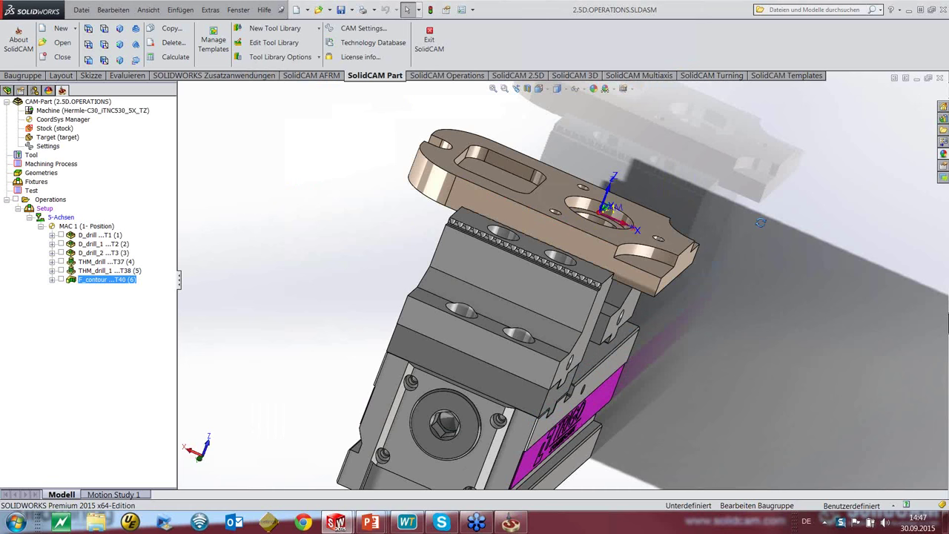
pyautogui.moveTo(760, 222); pyautogui.dragTo(723, 226, button='middle')
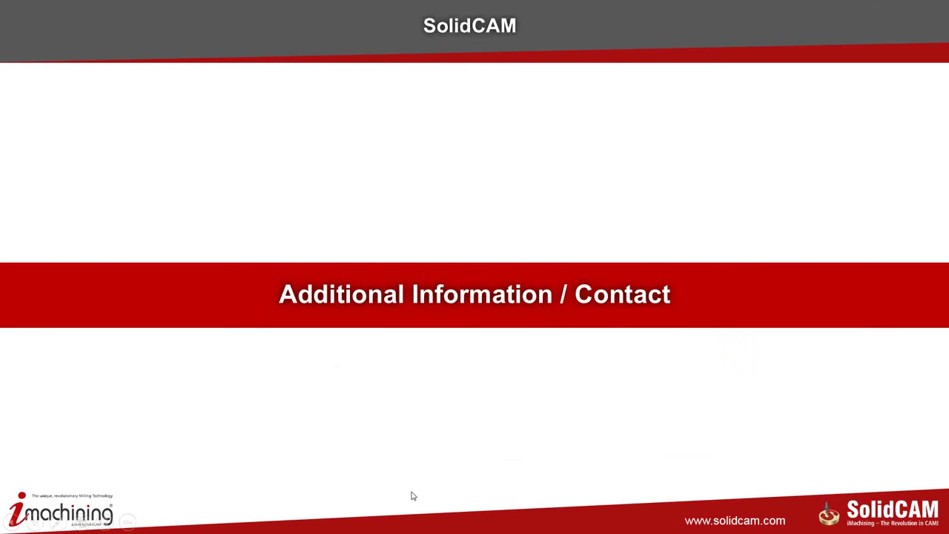
pyautogui.click(413, 495)
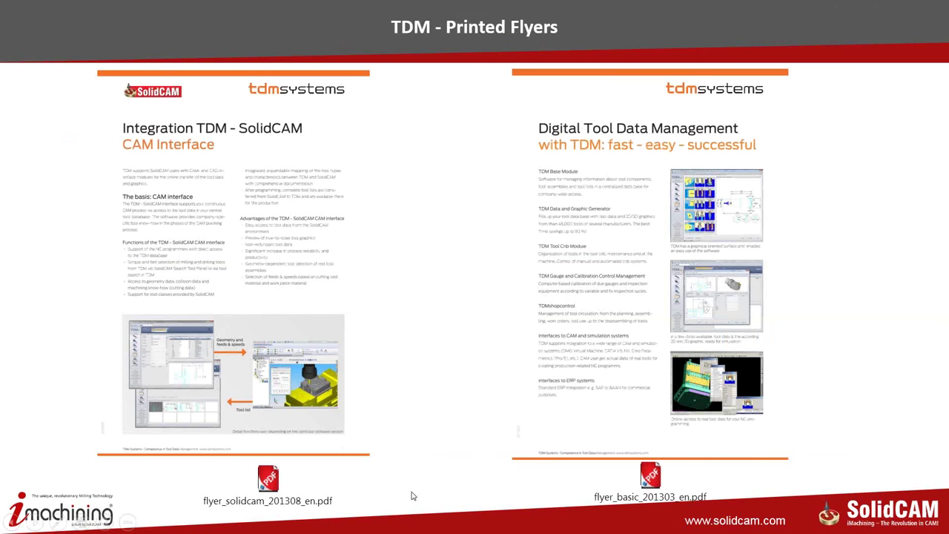